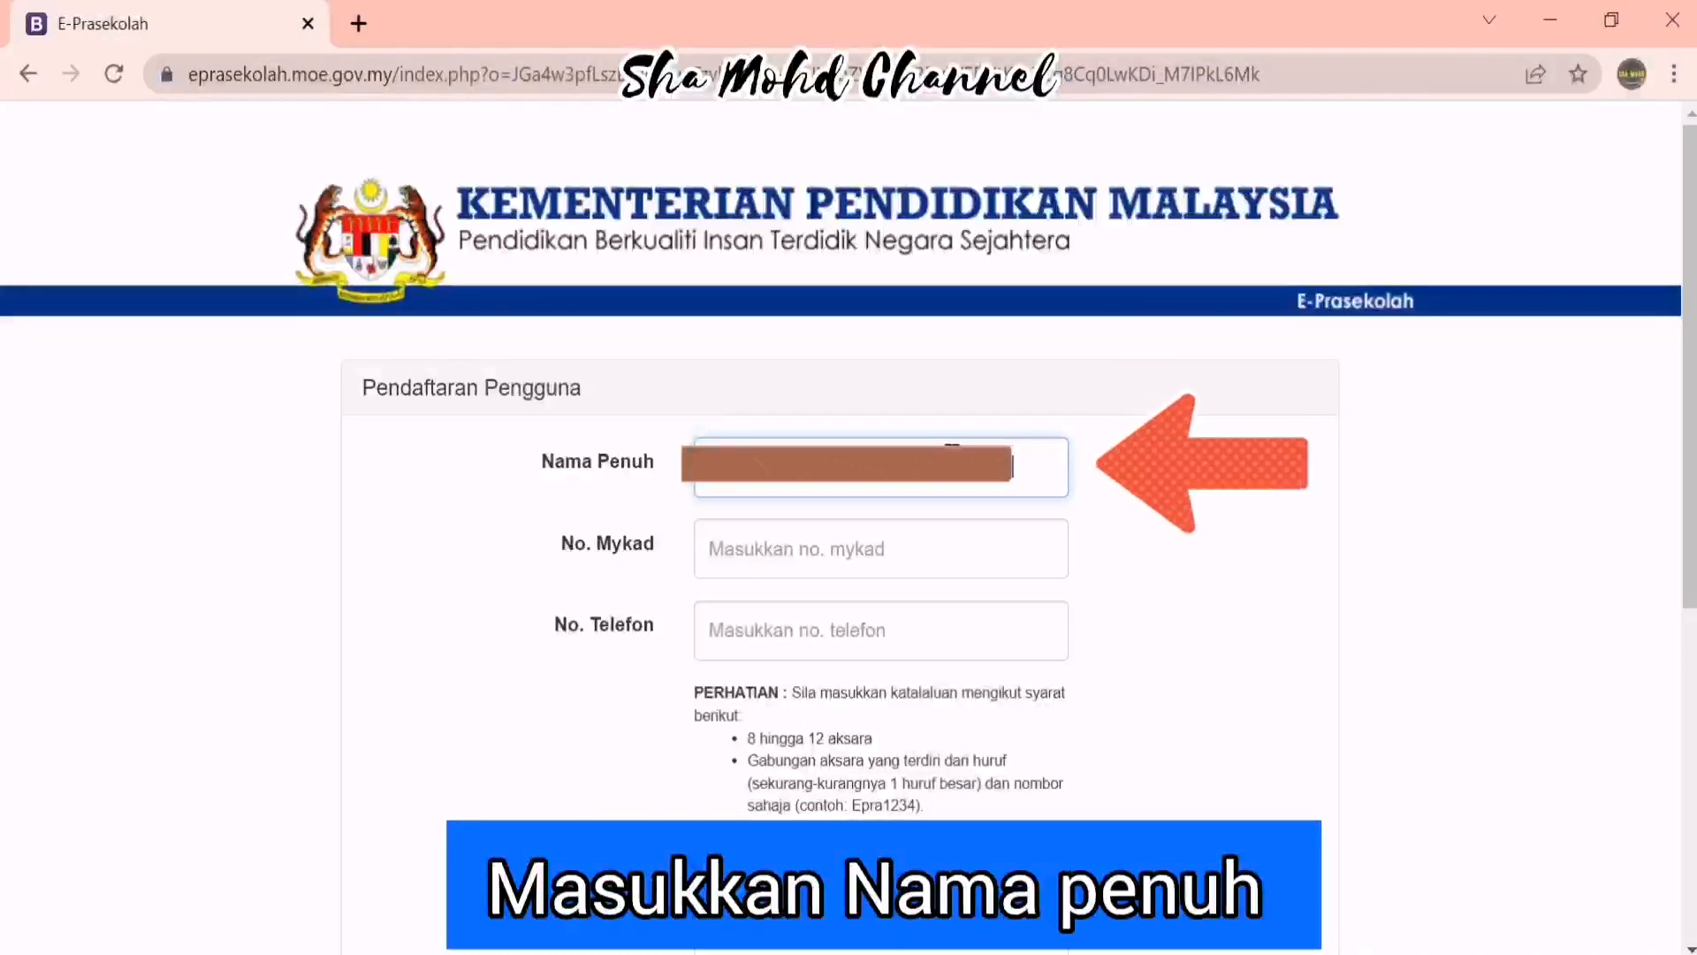
Fill the No. Mykad field with the user's MyKad number and No. Telefon with their phone number
left_click(961, 546)
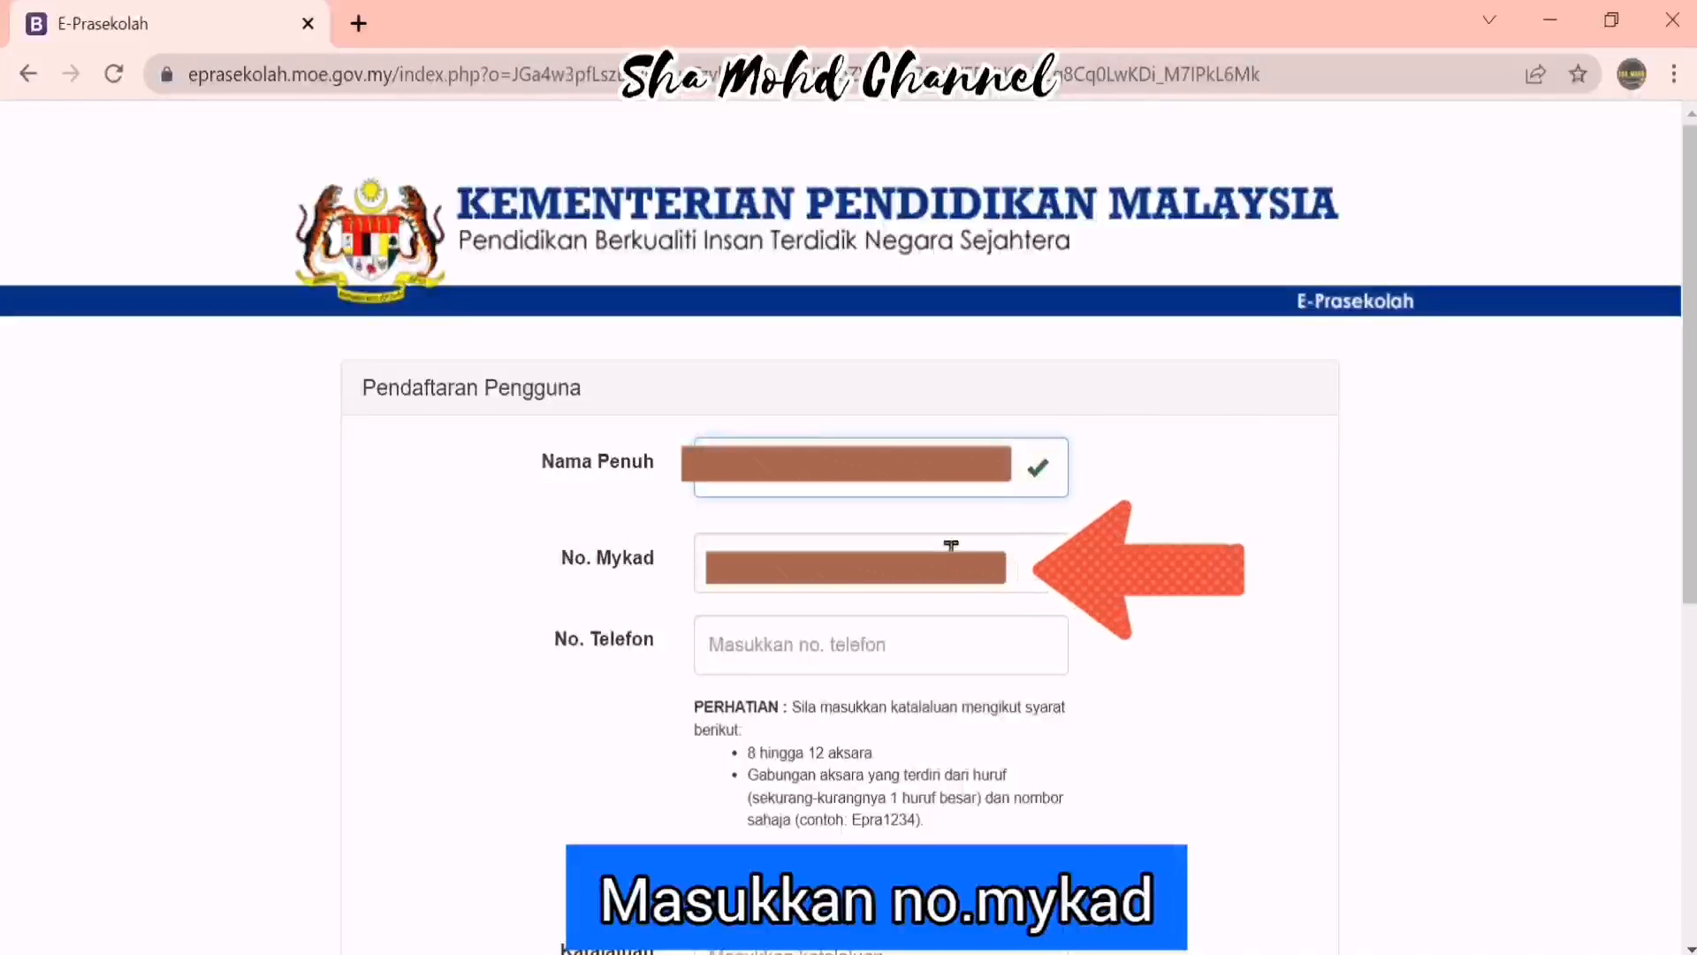
left_click(951, 546)
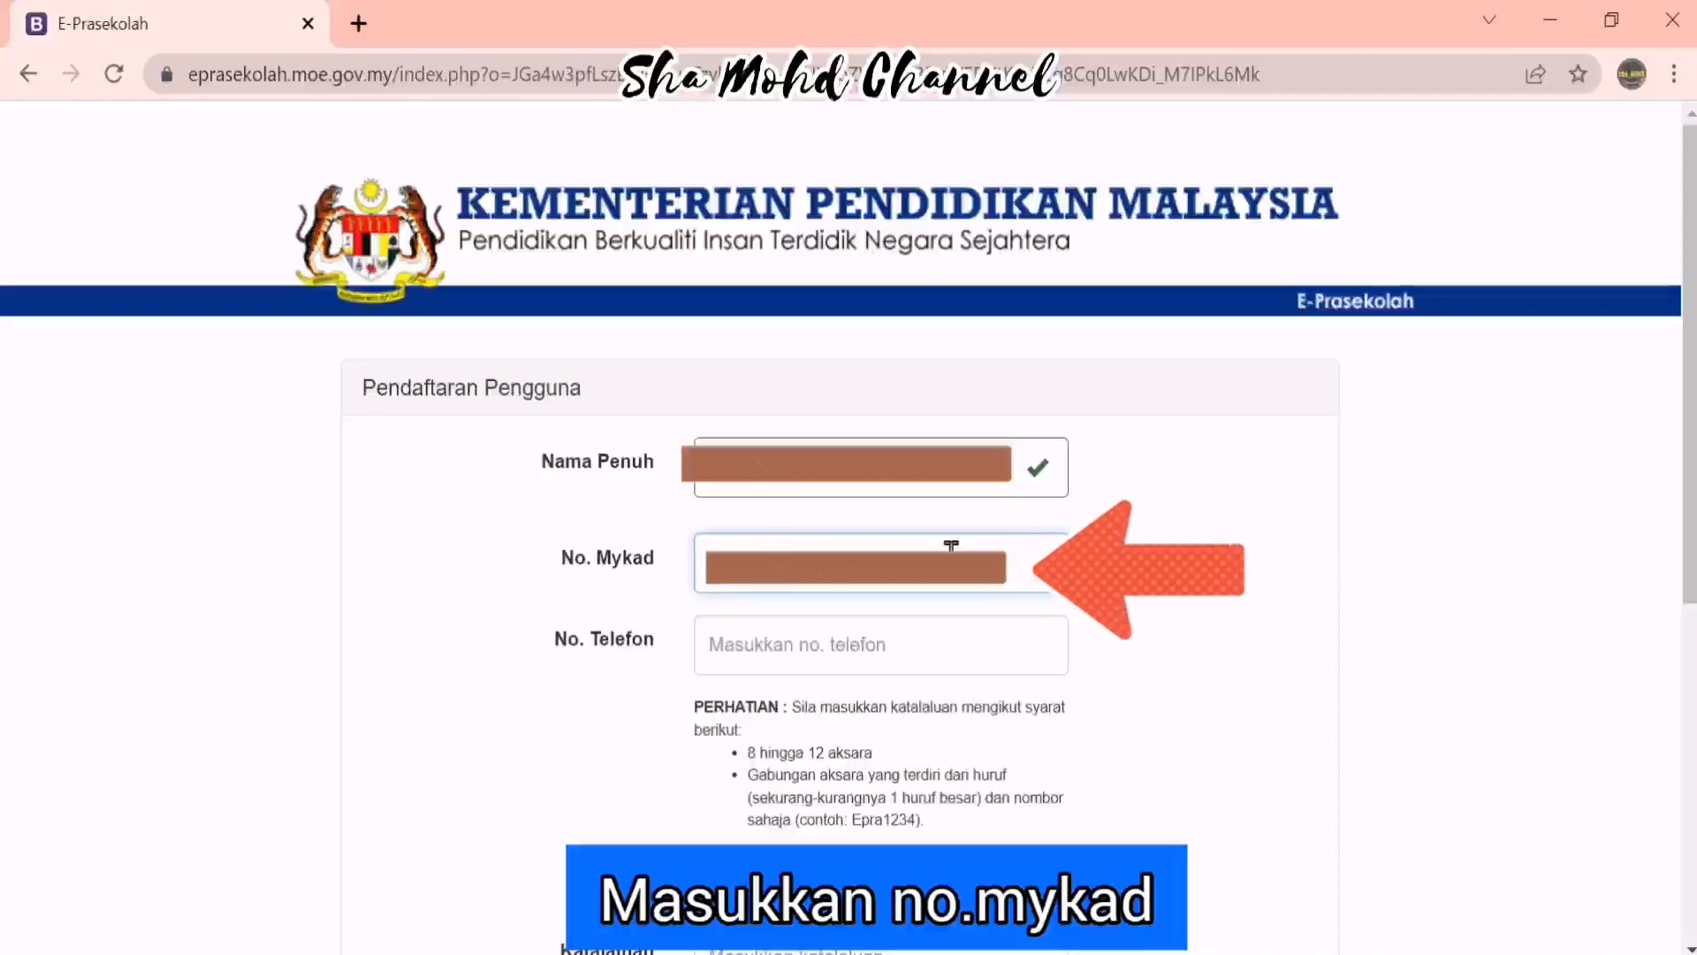
left_click(864, 644)
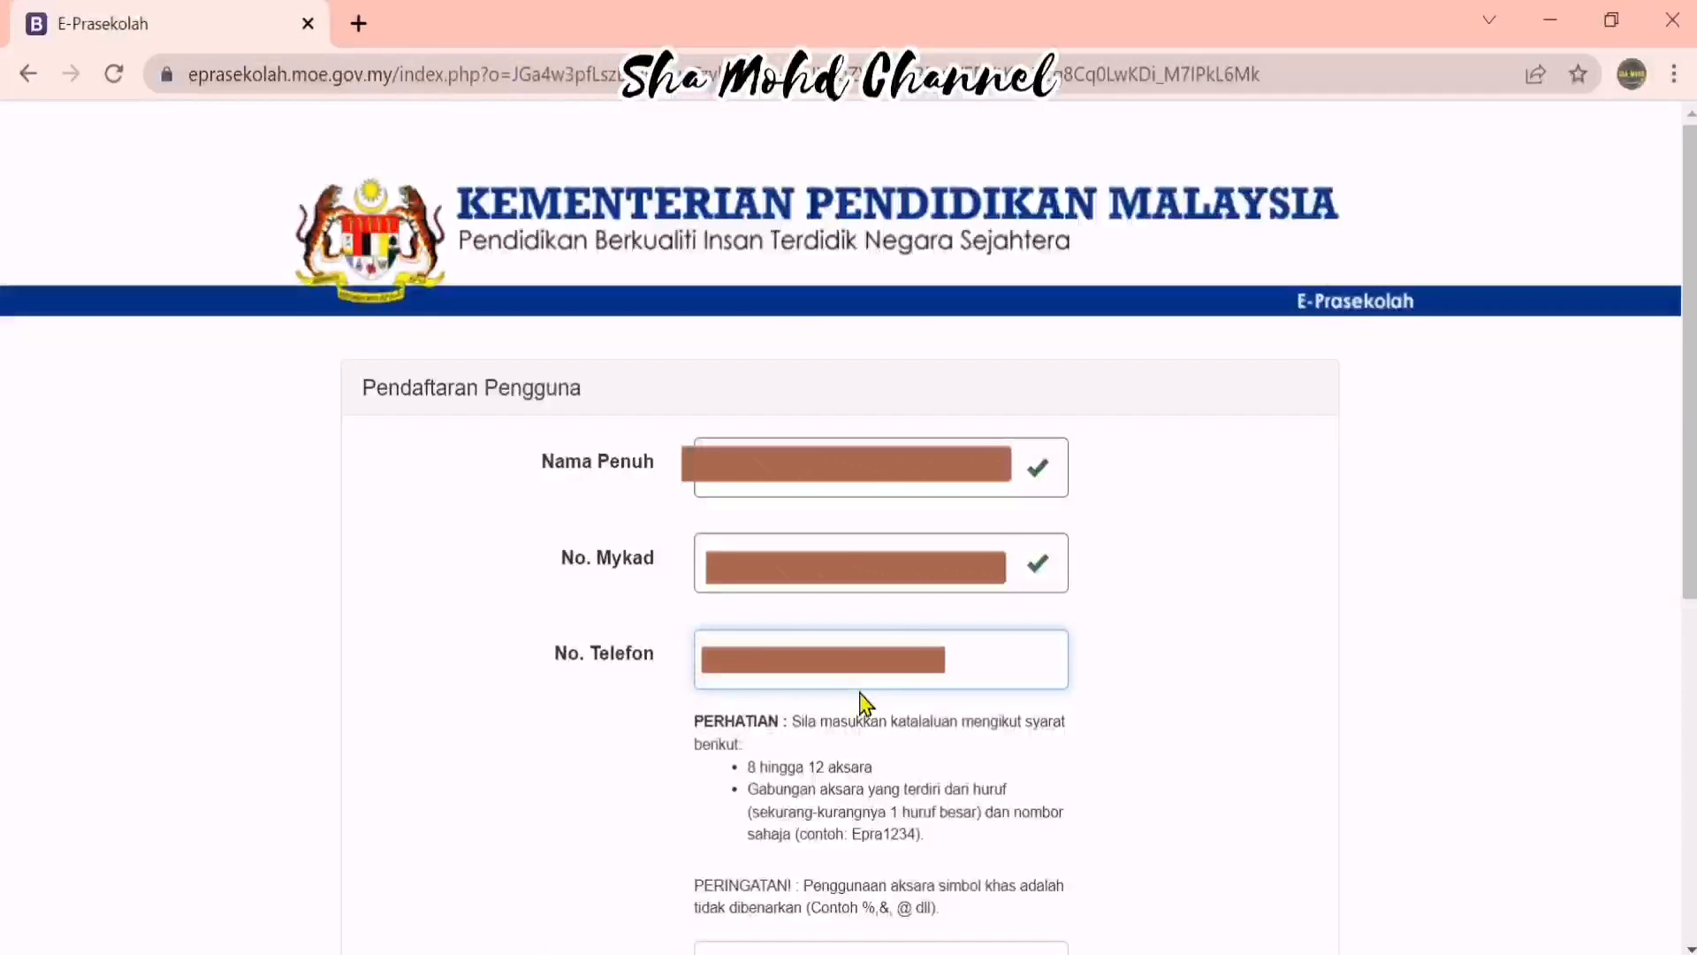
scroll(865, 704, "down", 6)
Enter the account password in Katalaluan and repeat it in Sahkan Katalaluan
left_click(922, 399)
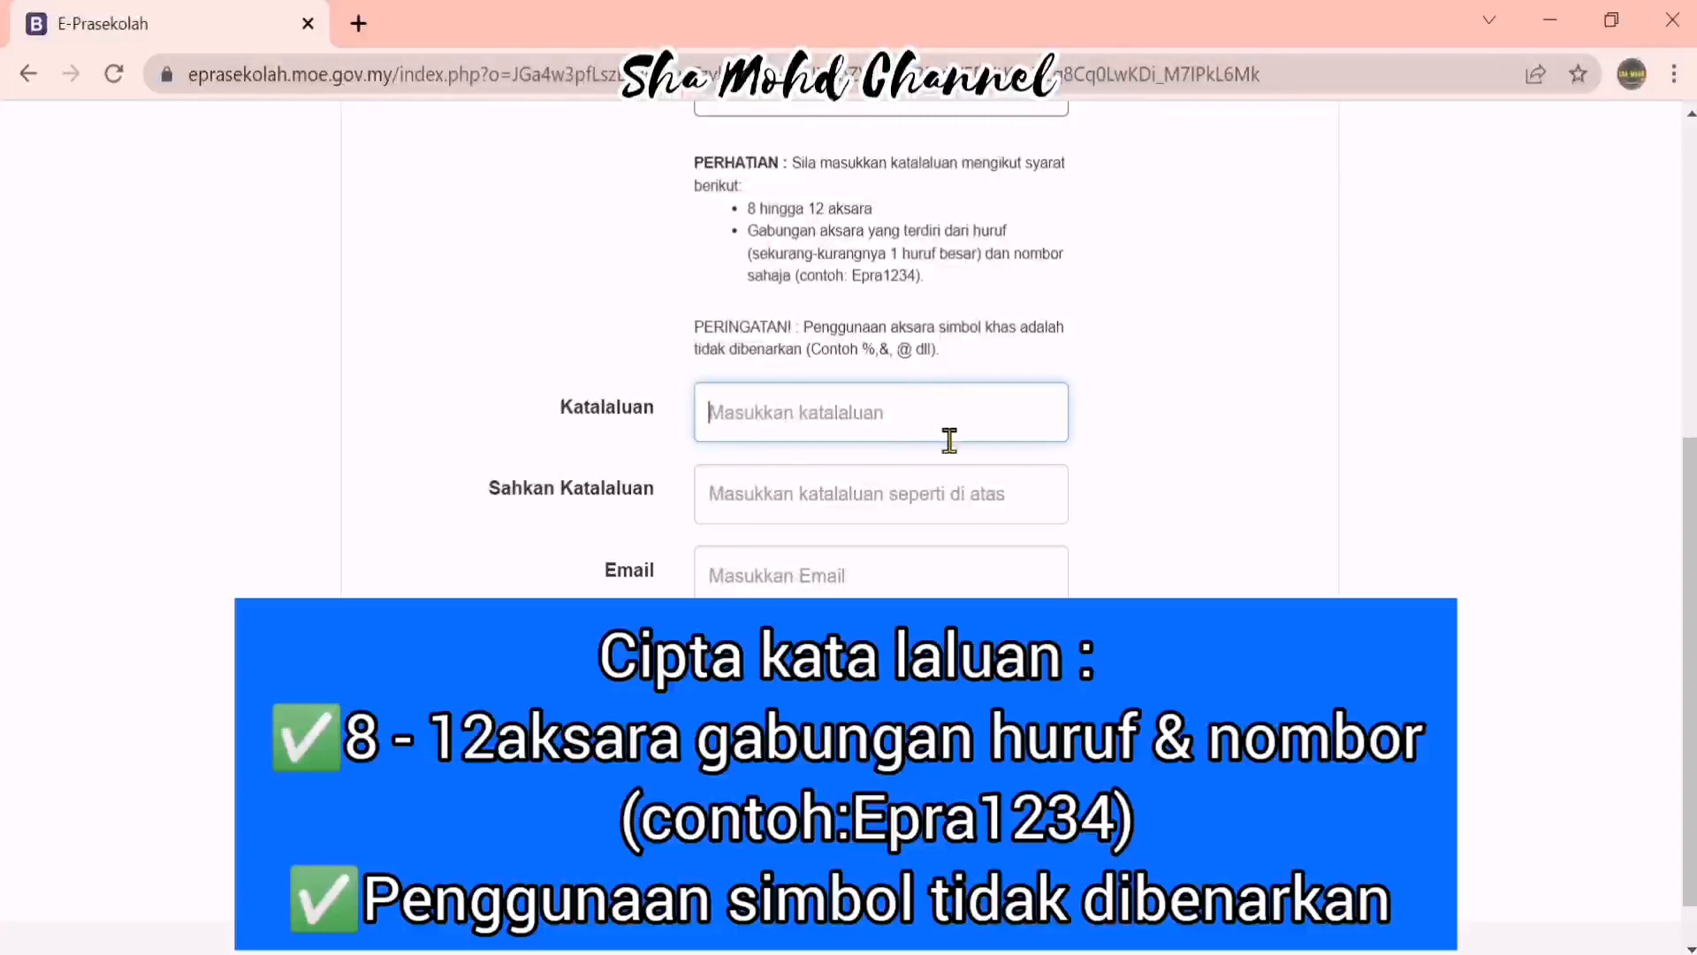
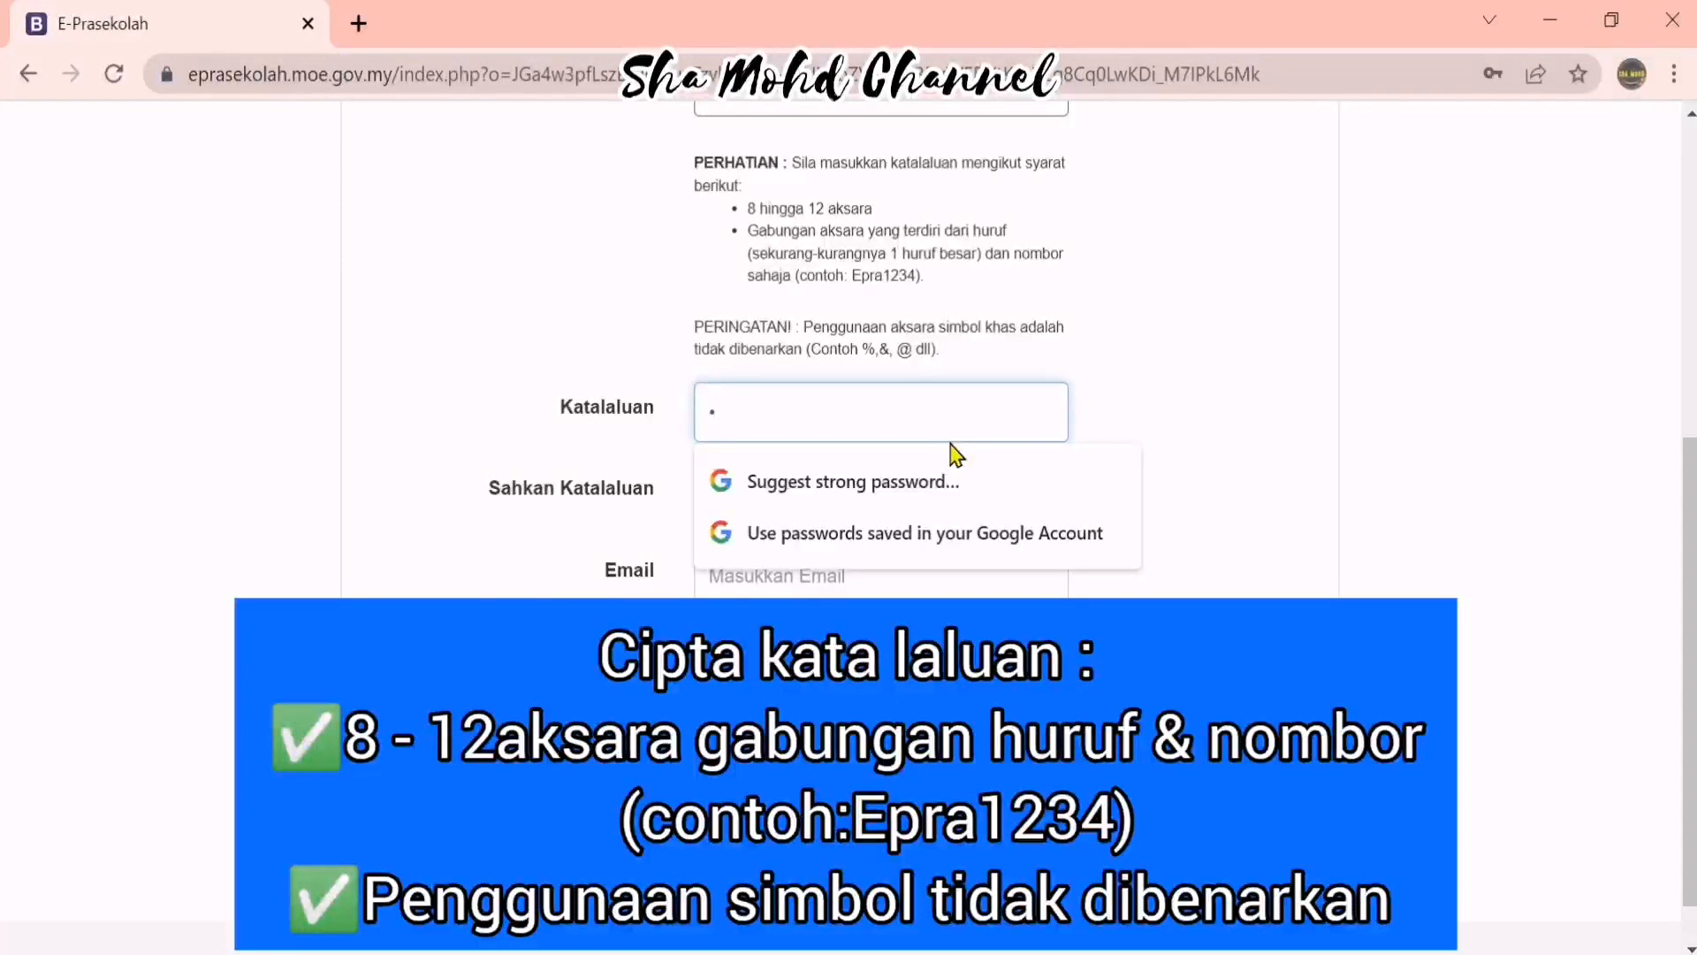
key("BackSpace")
key("BackSpace")
key("BackSpace")
key("BackSpace")
left_click(1293, 525)
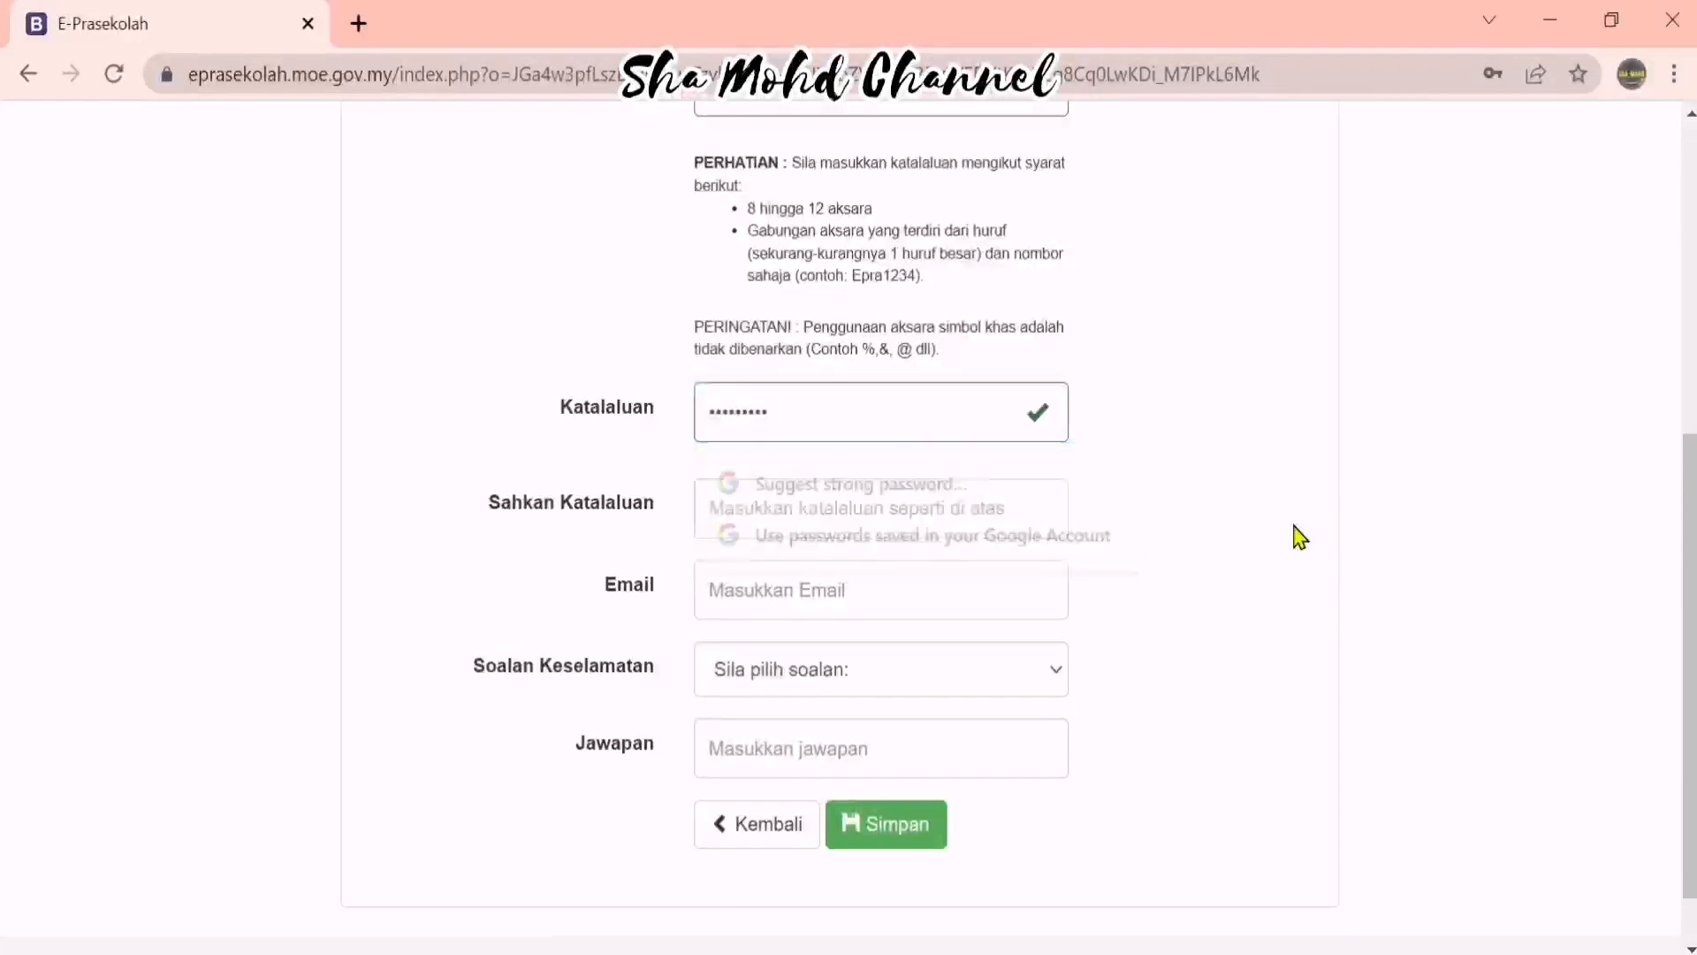
left_click(808, 521)
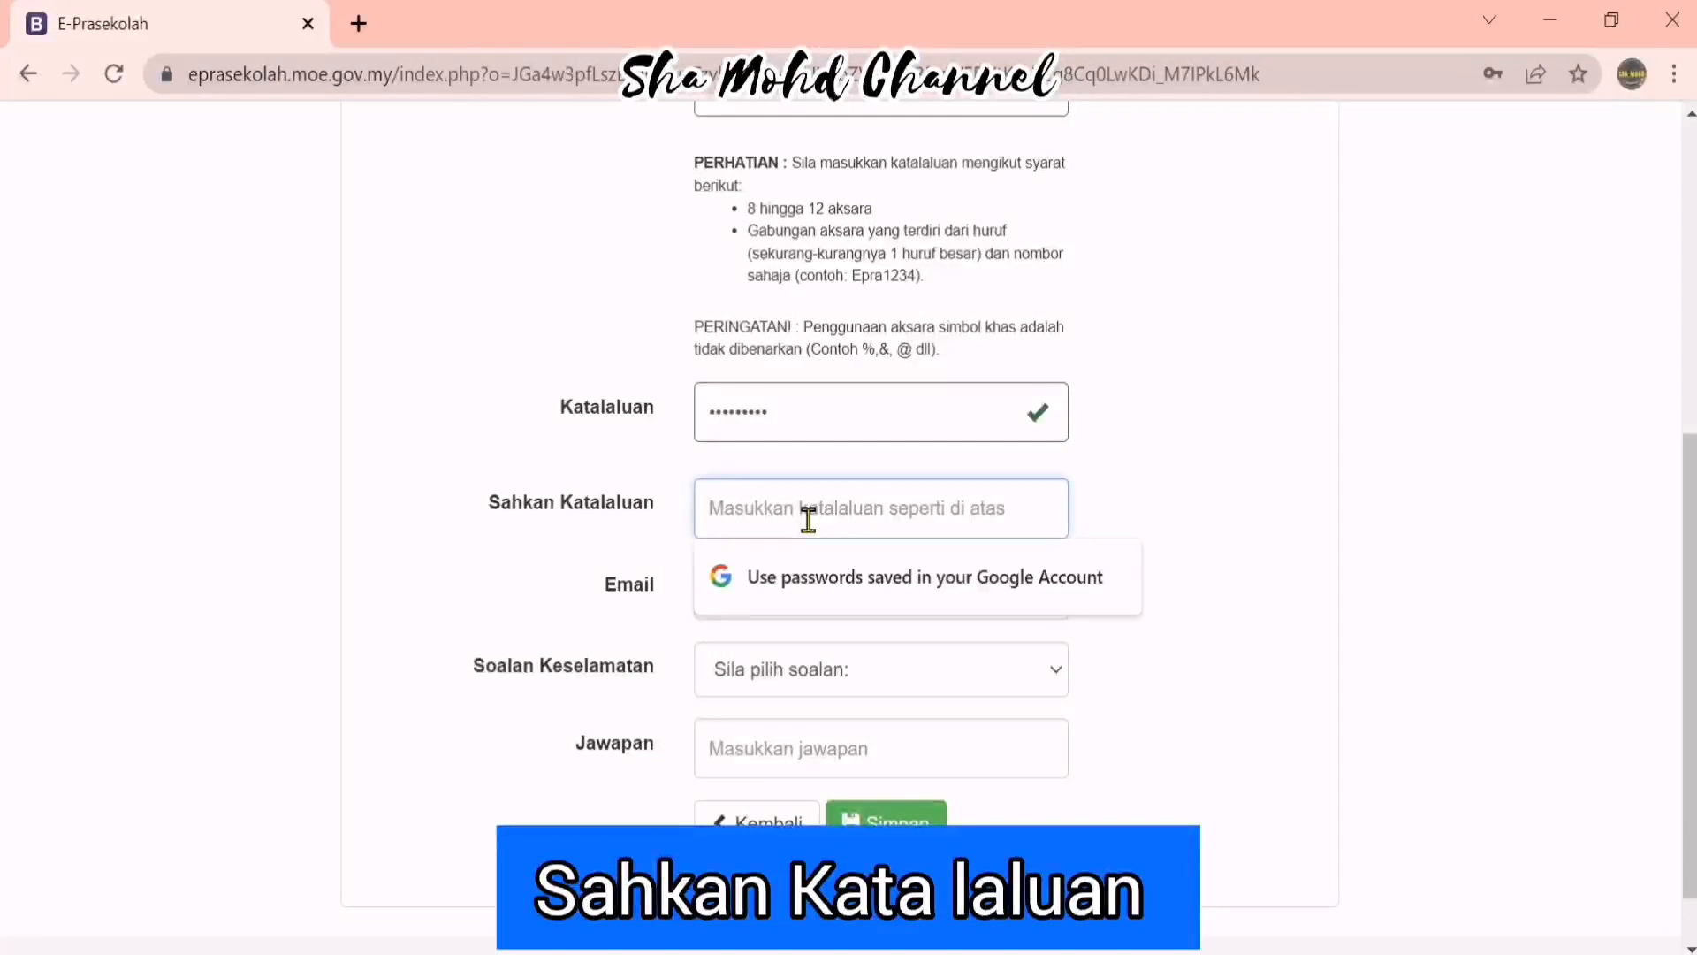
type("•••••••••")
Add the e-mail, choose the favourite-colour security question with its answer, and save with Simpan
left_click(784, 587)
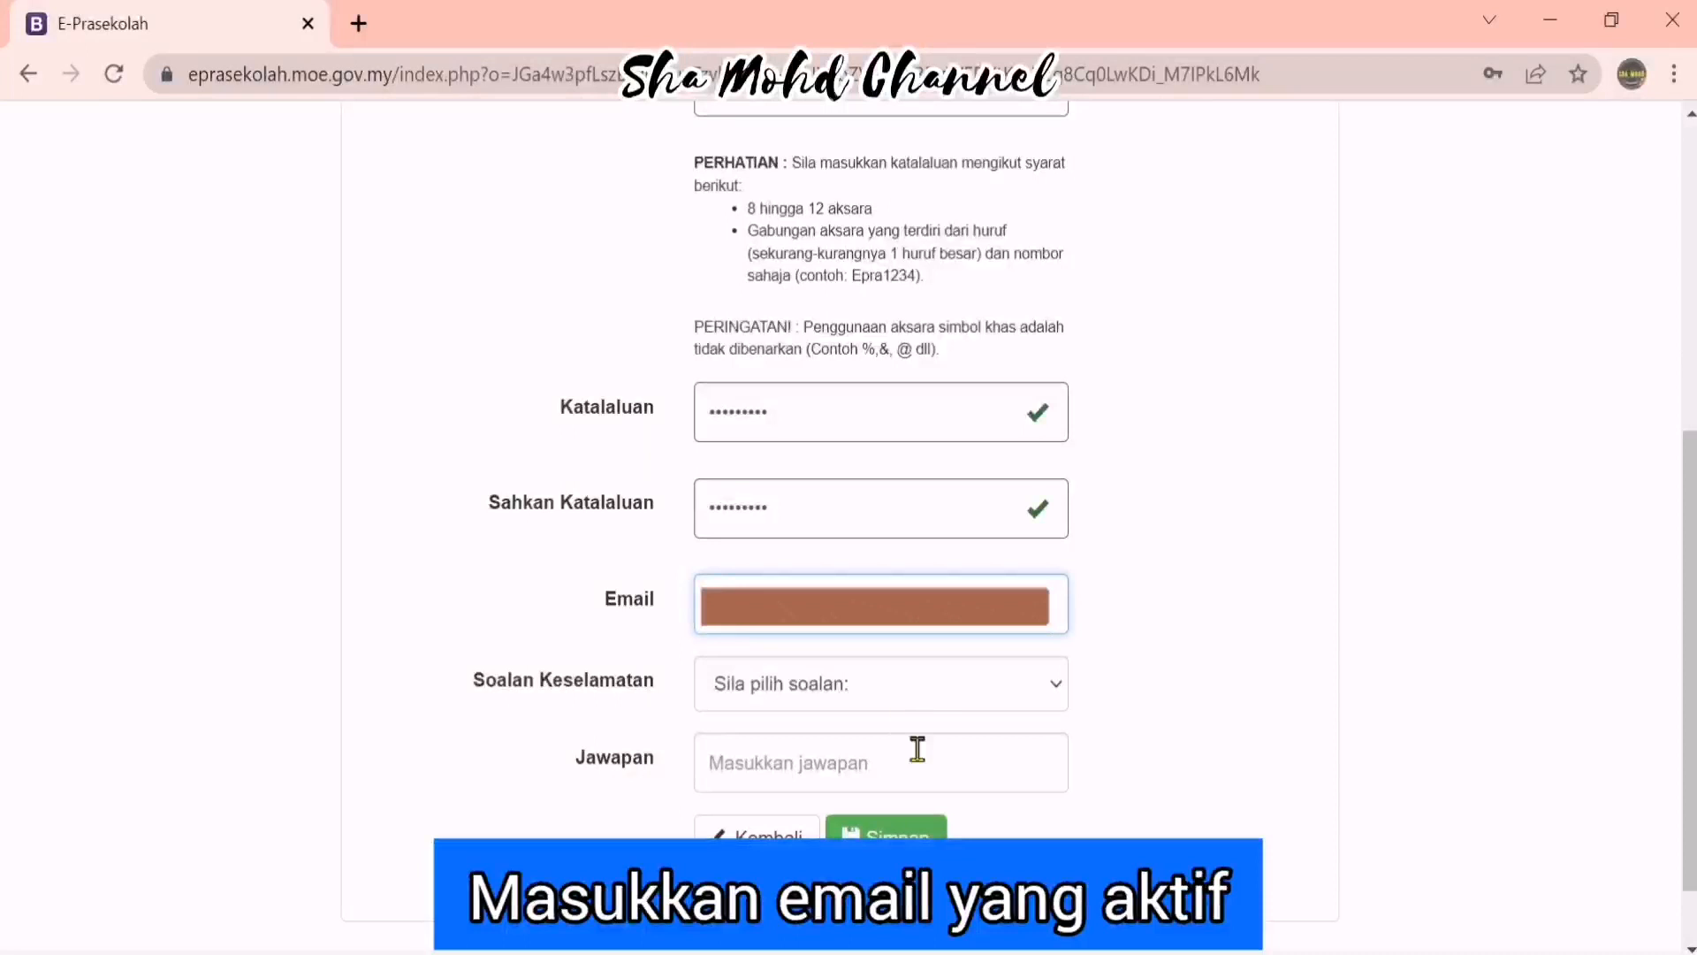
left_click(1048, 694)
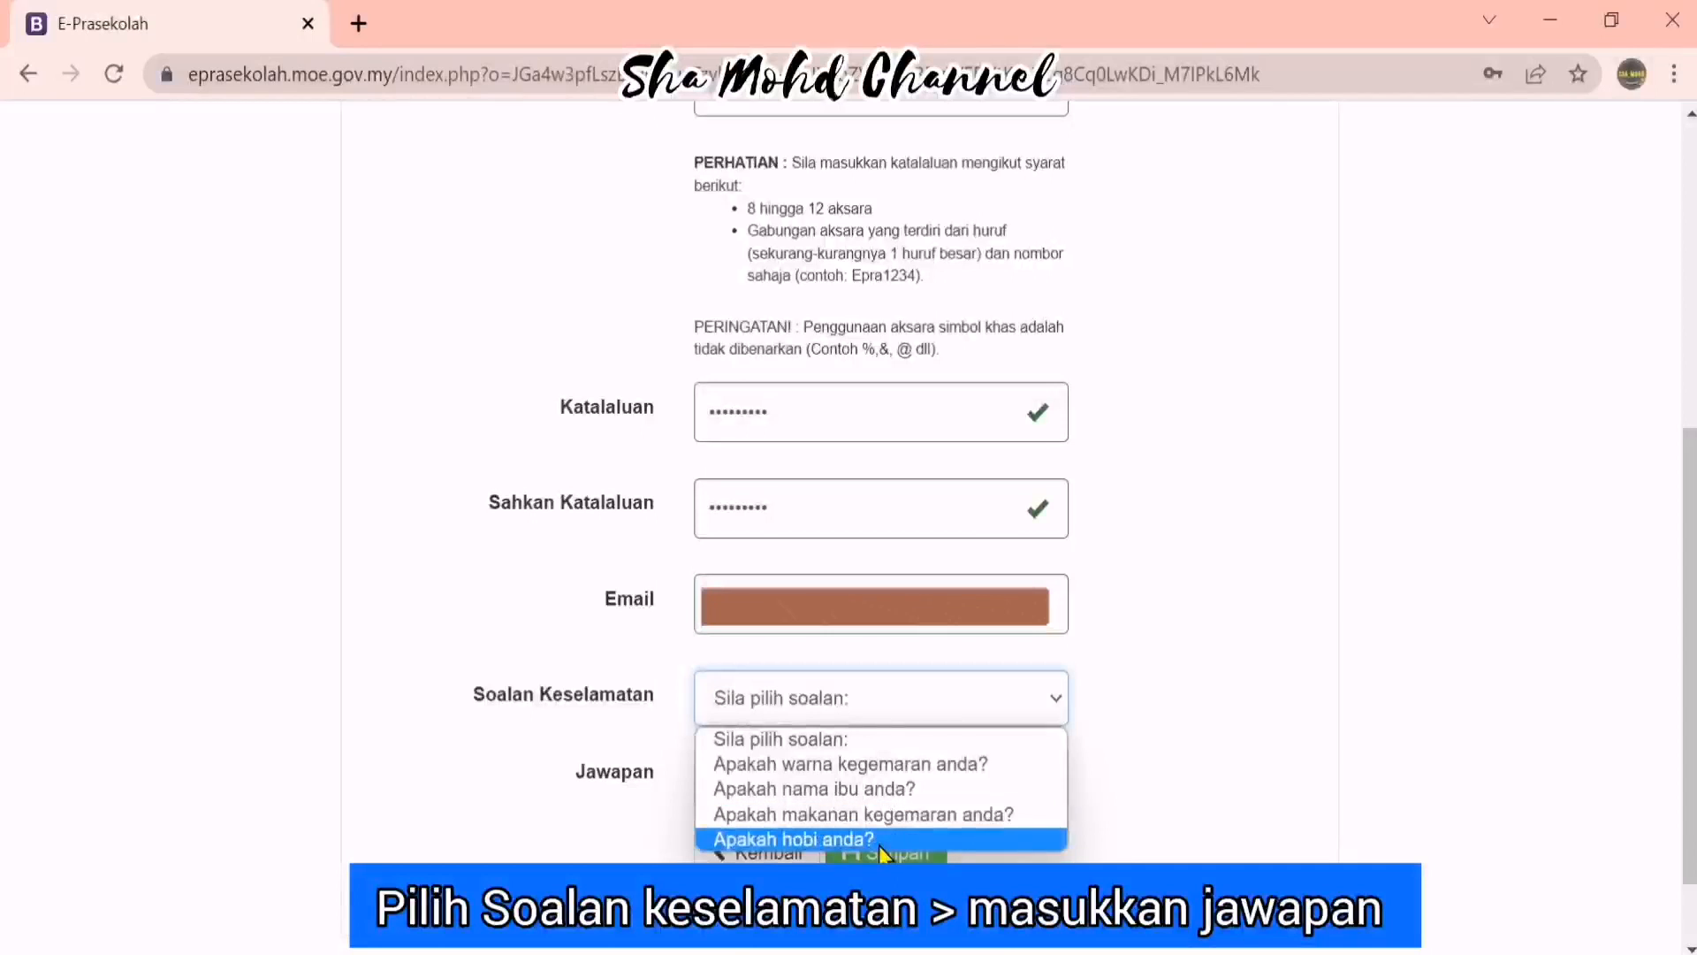
left_click(875, 764)
left_click(866, 795)
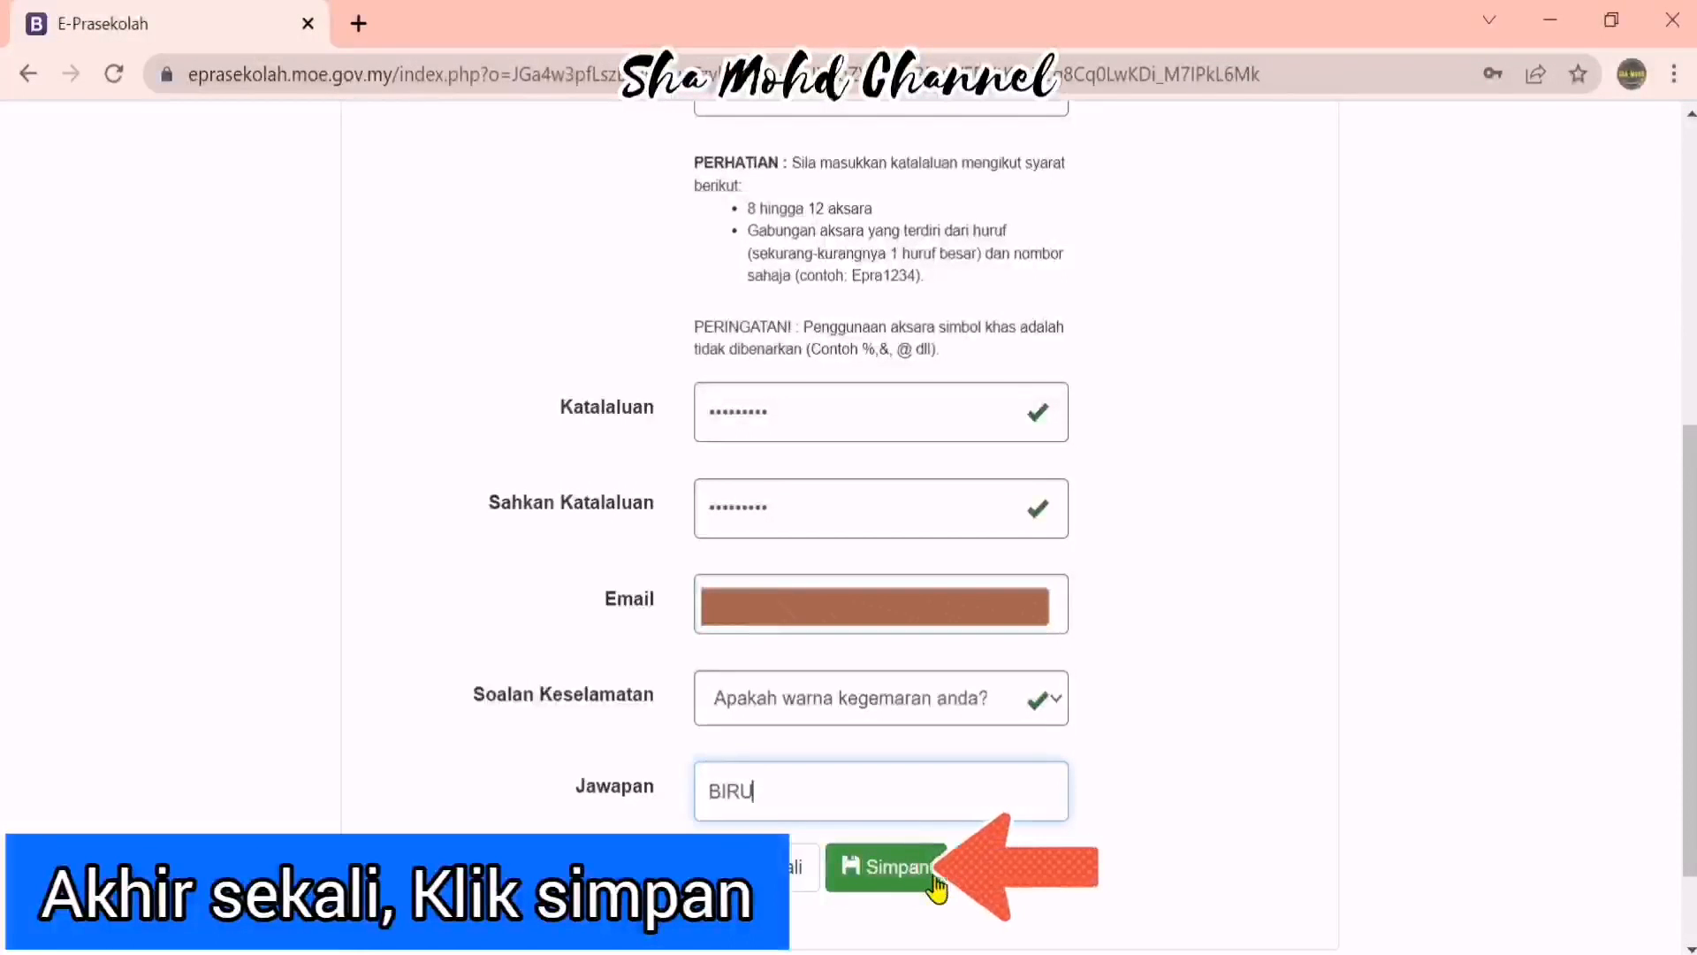
left_click(884, 866)
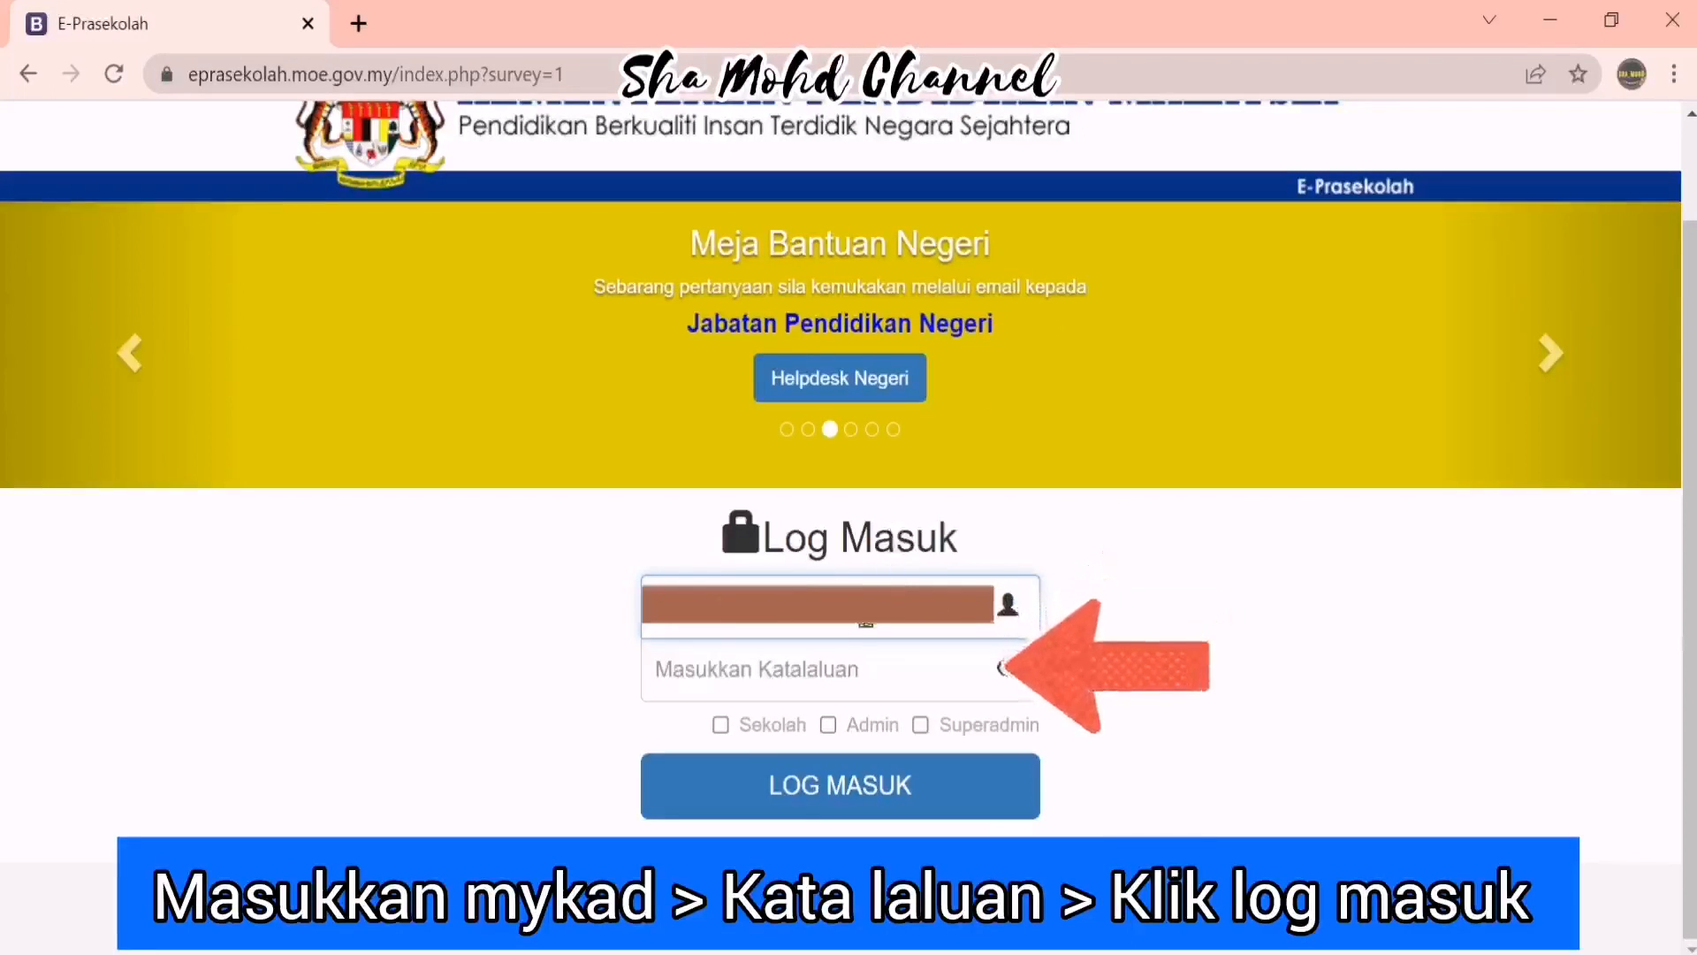
Log in on the Log Masuk page with the registered MyKad number and account password
left_click(859, 659)
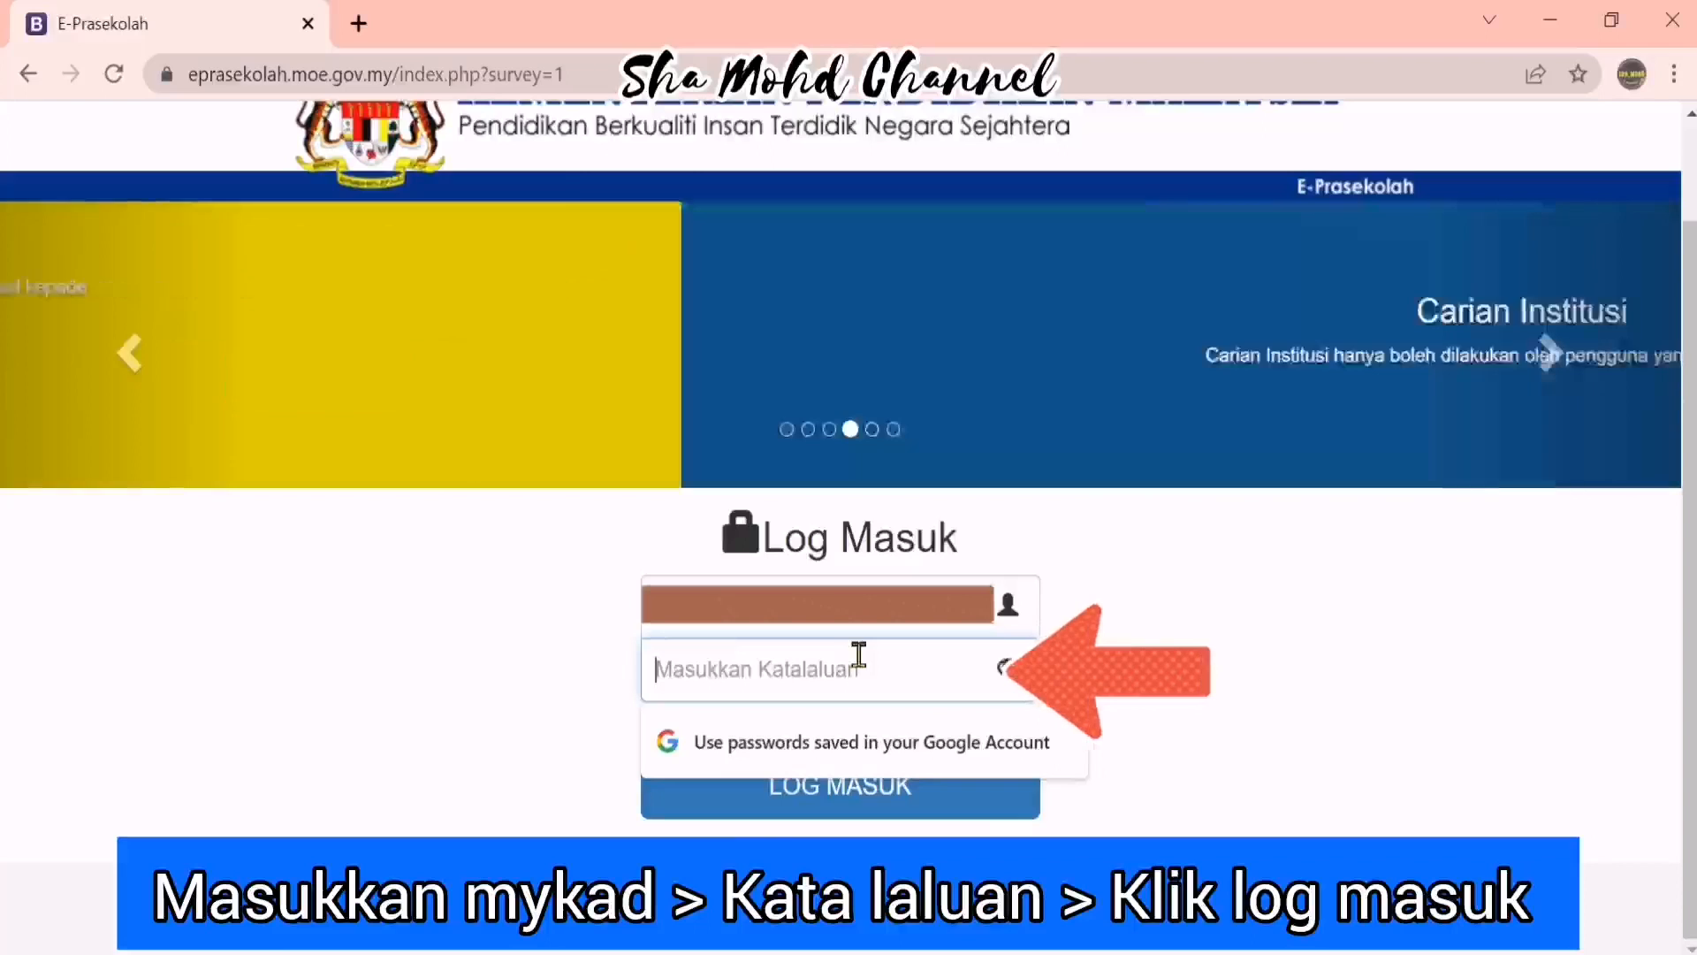
type("••••")
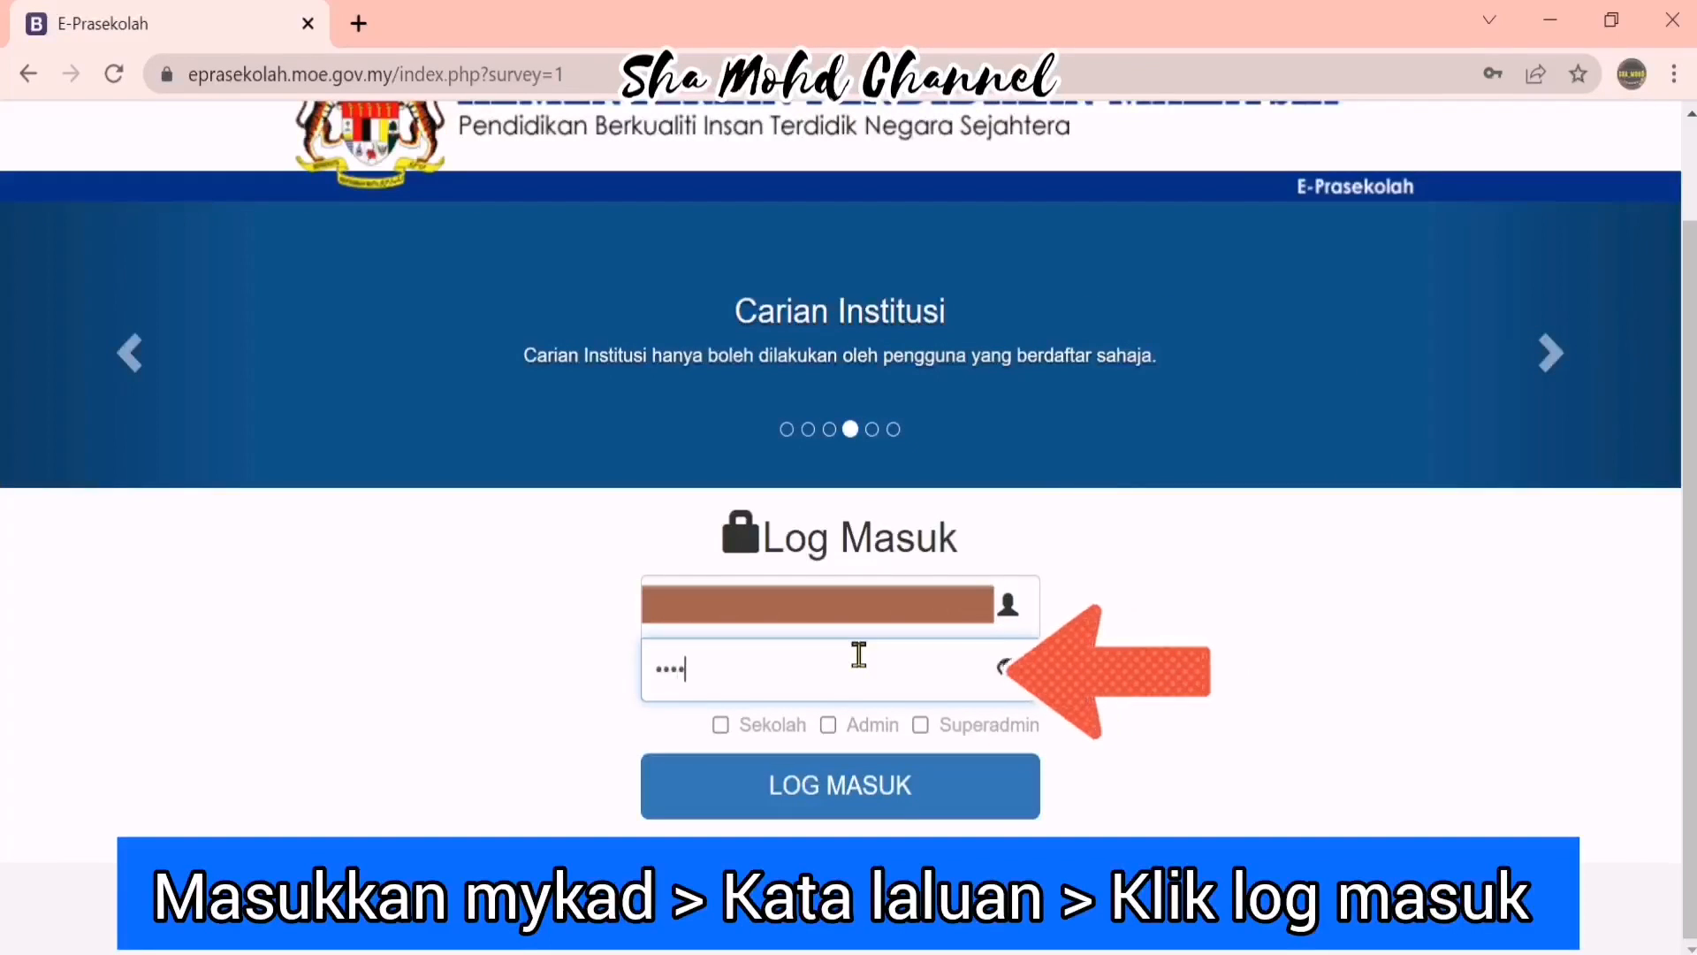
type("•••••")
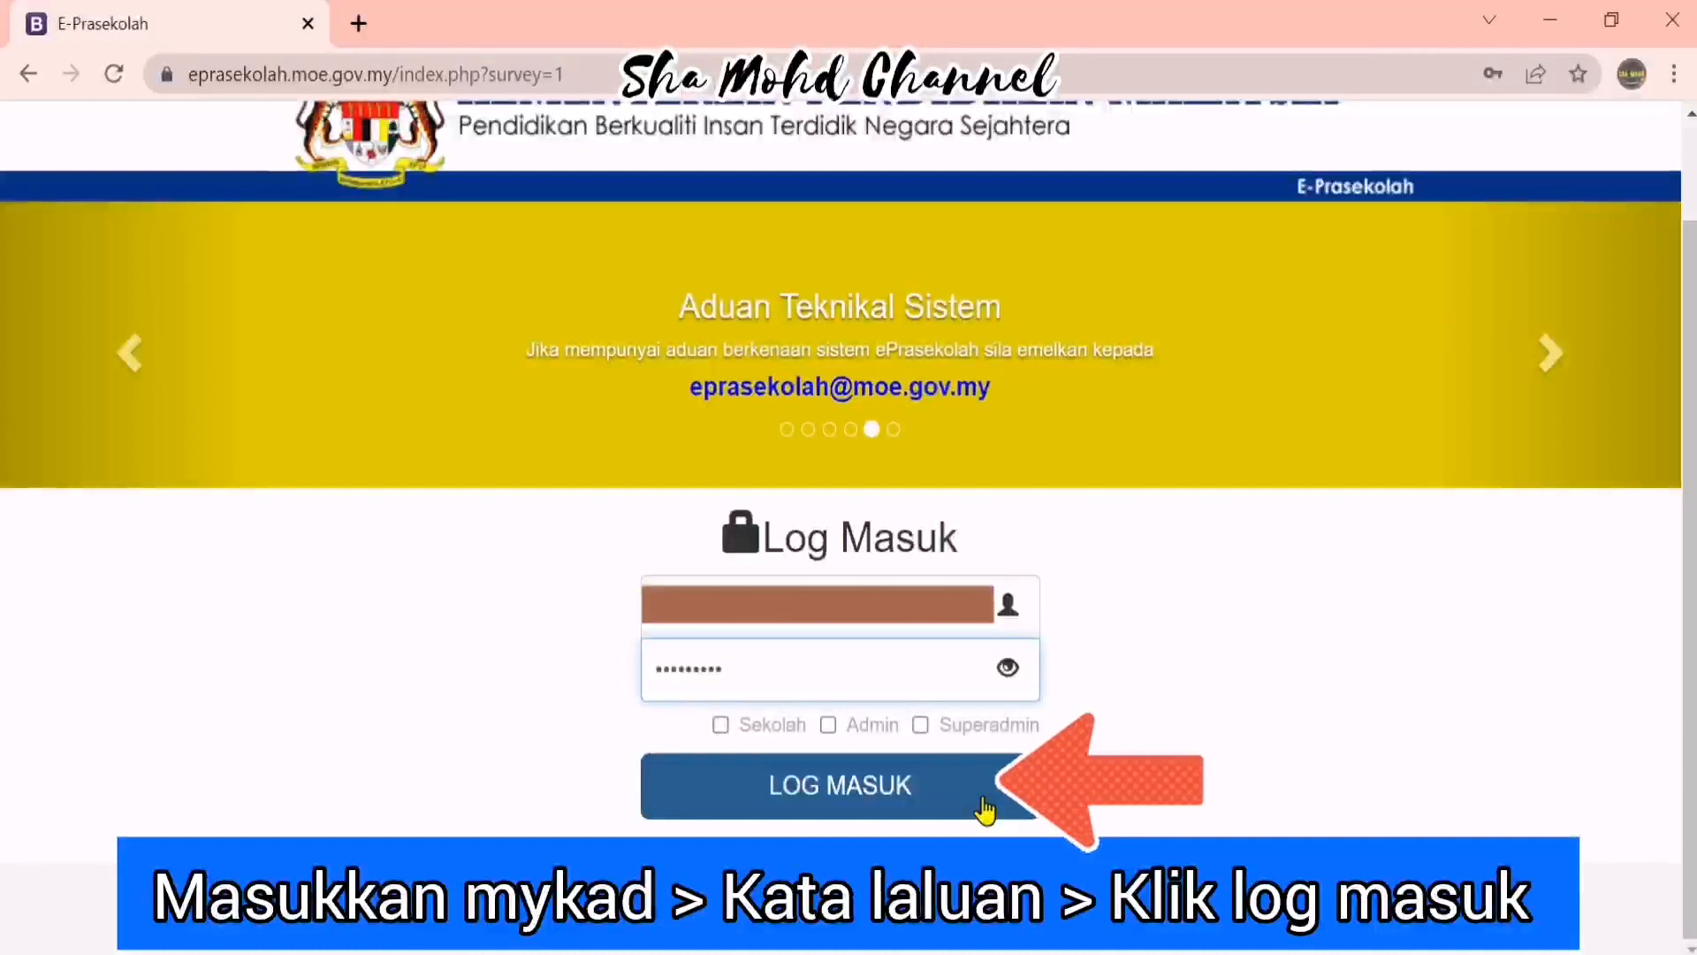
left_click(984, 809)
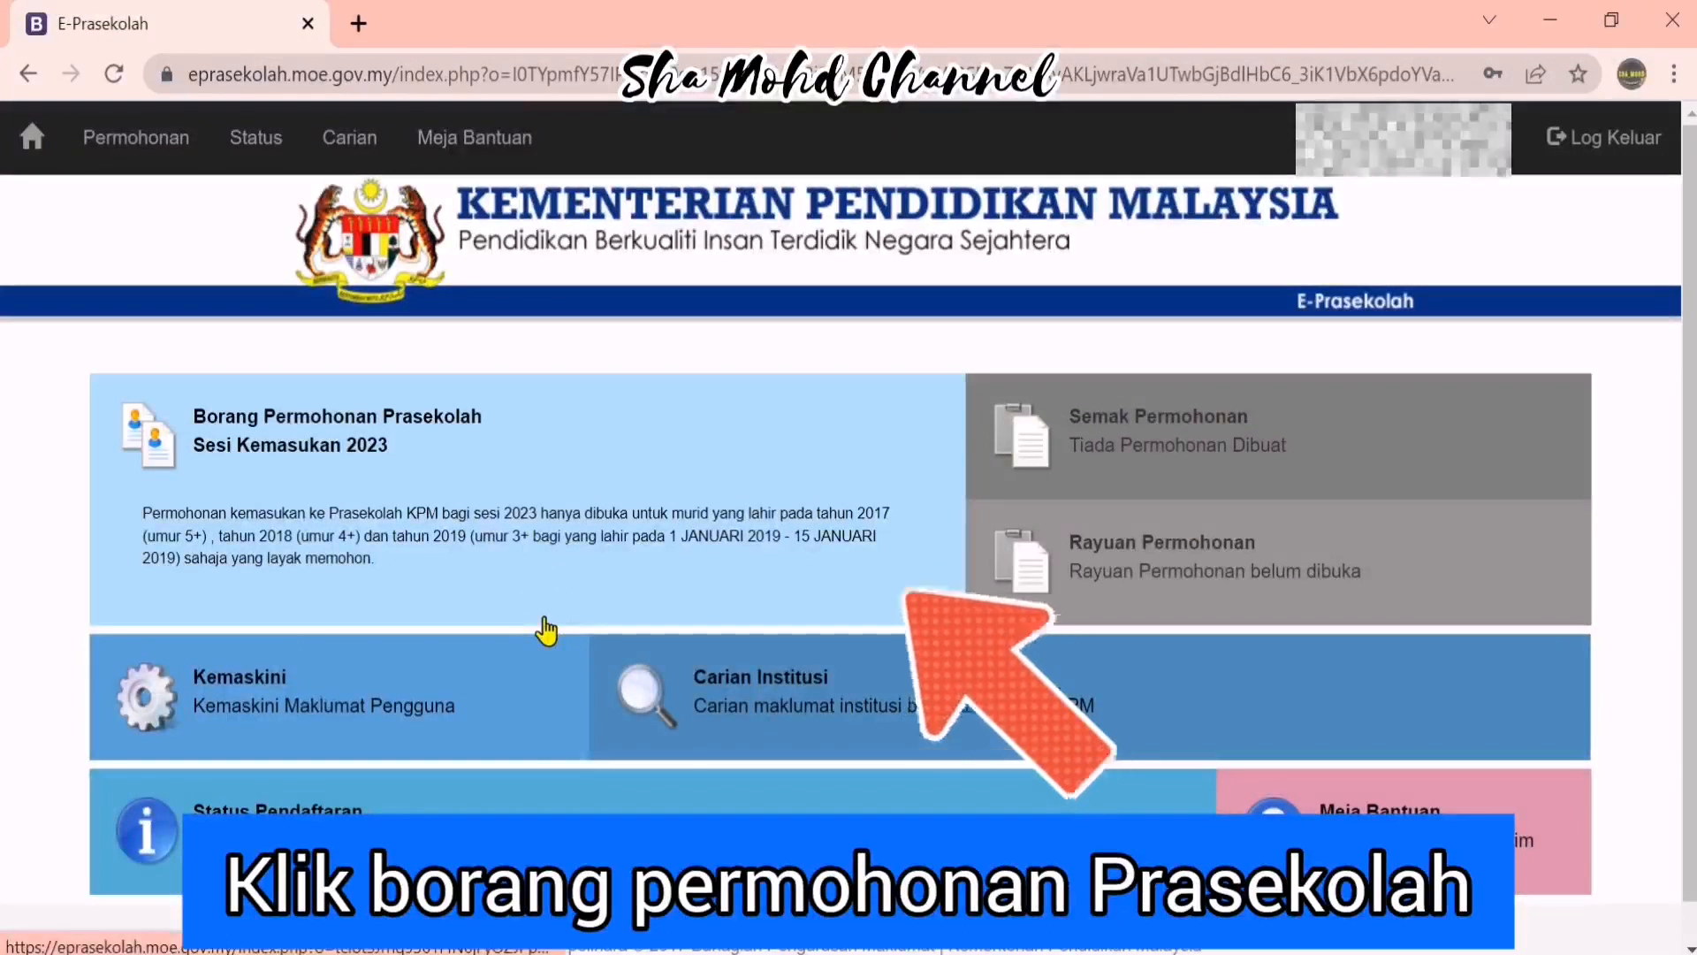
Open the Sesi Kemasukan 2023 preschool form and submit the child's MyKid number
left_click(892, 531)
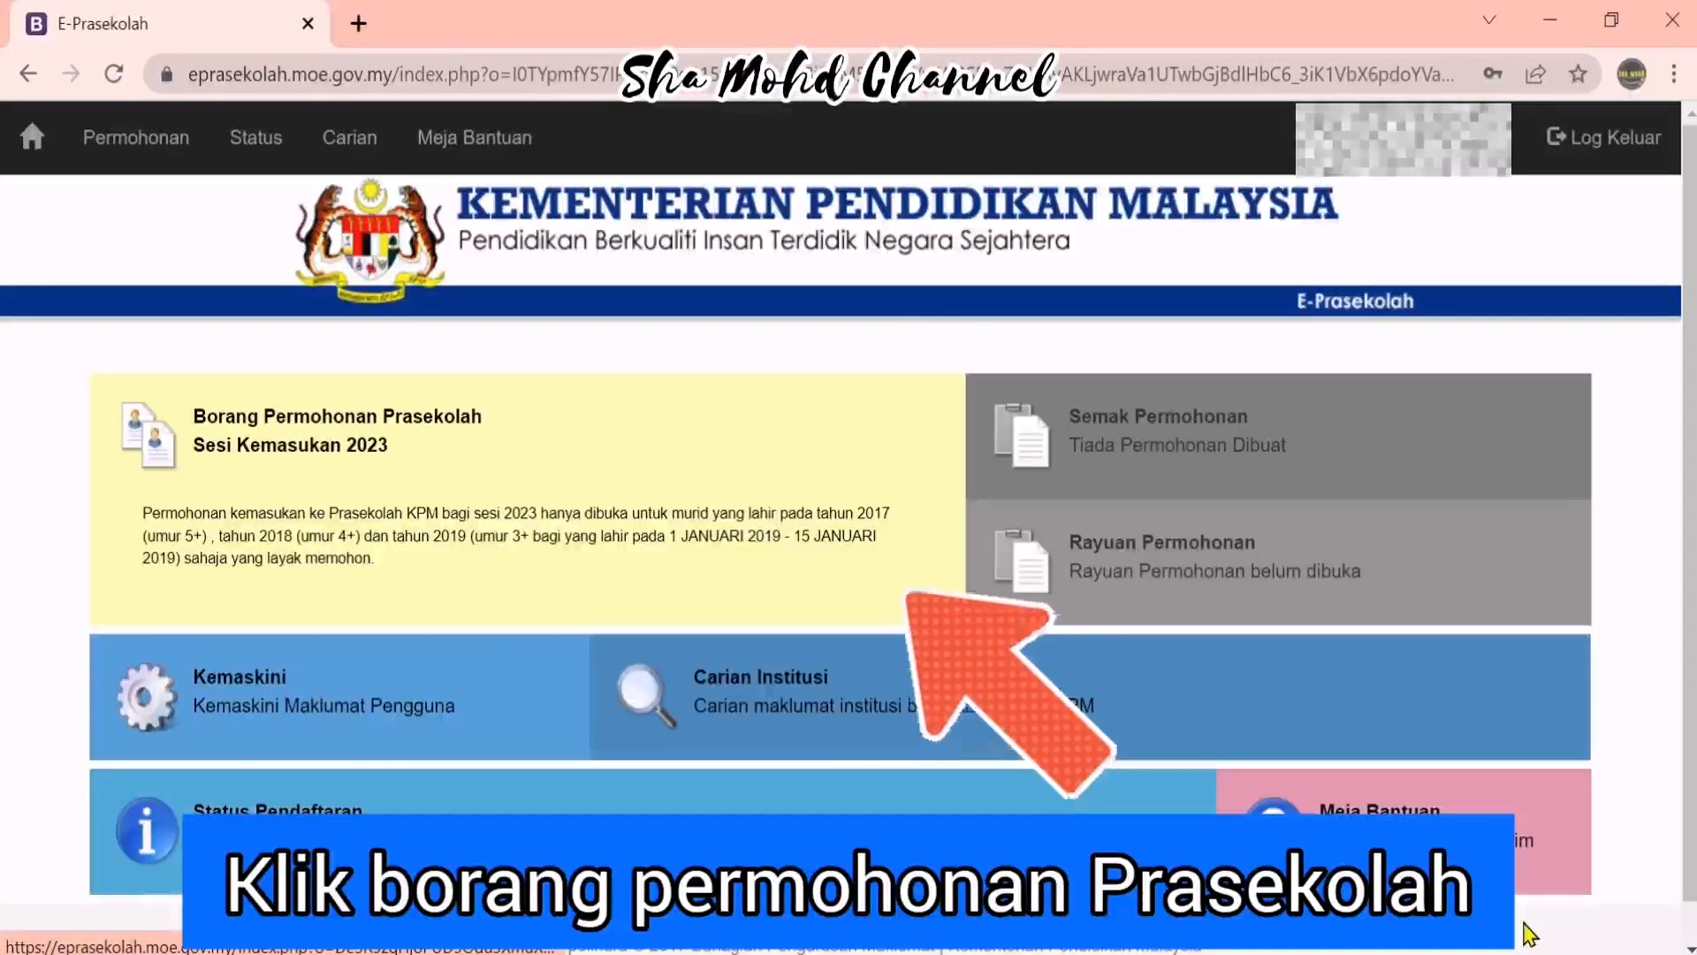
left_click(446, 576)
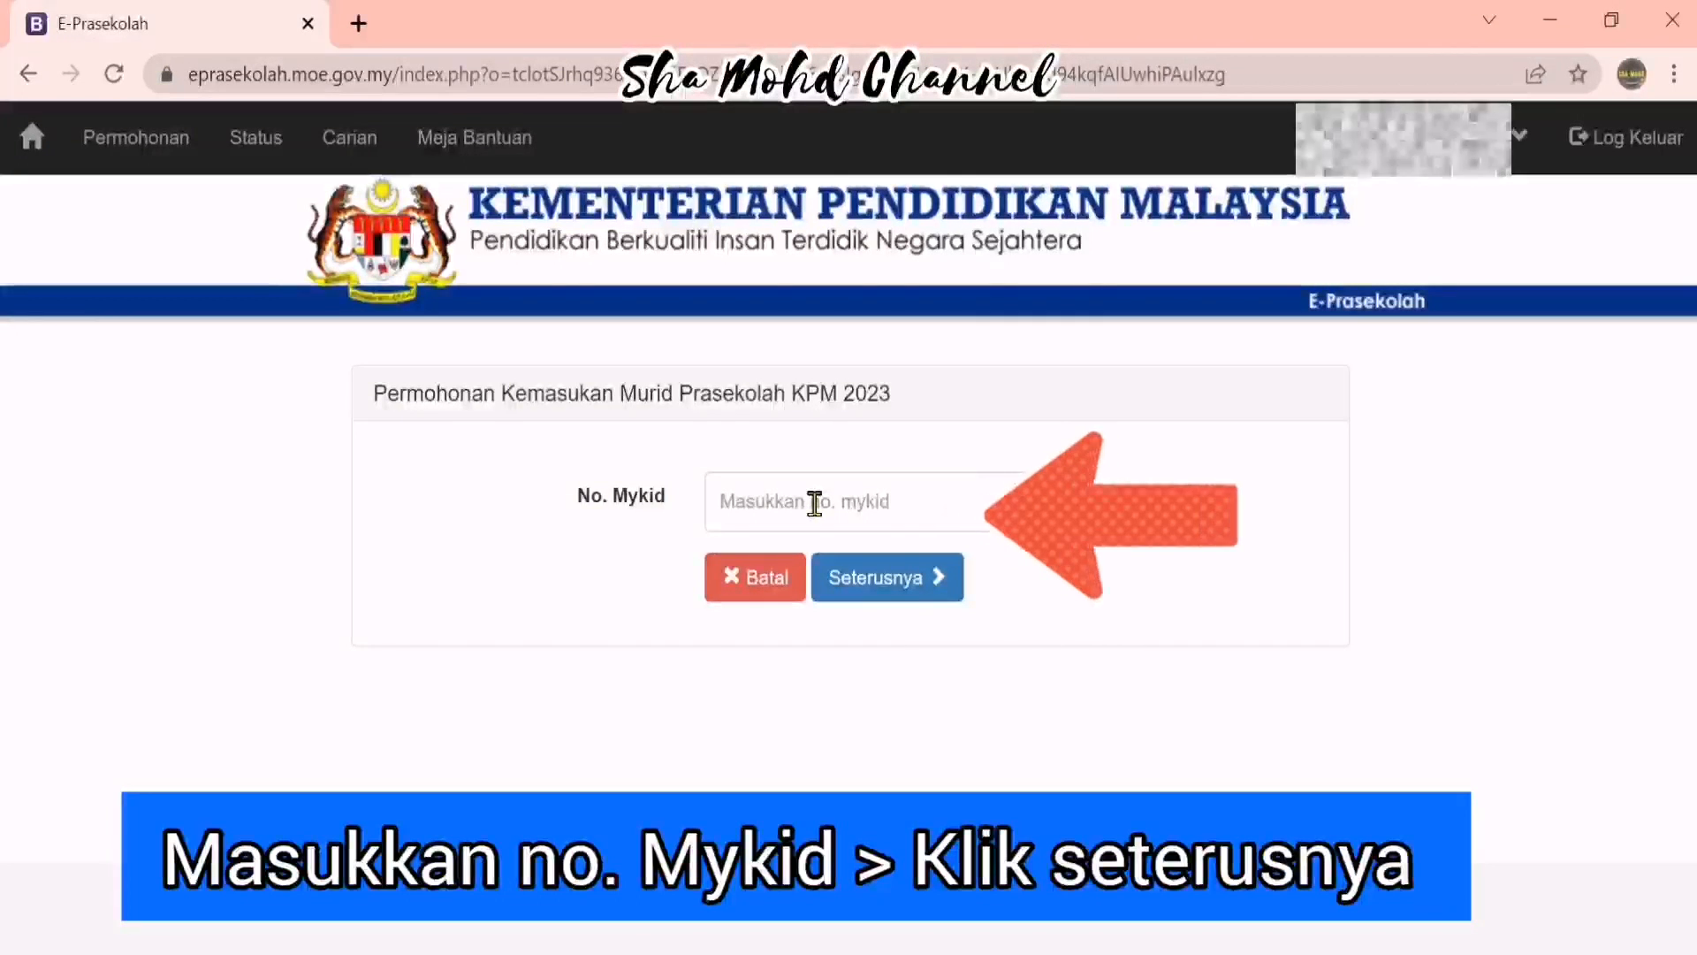
left_click(890, 495)
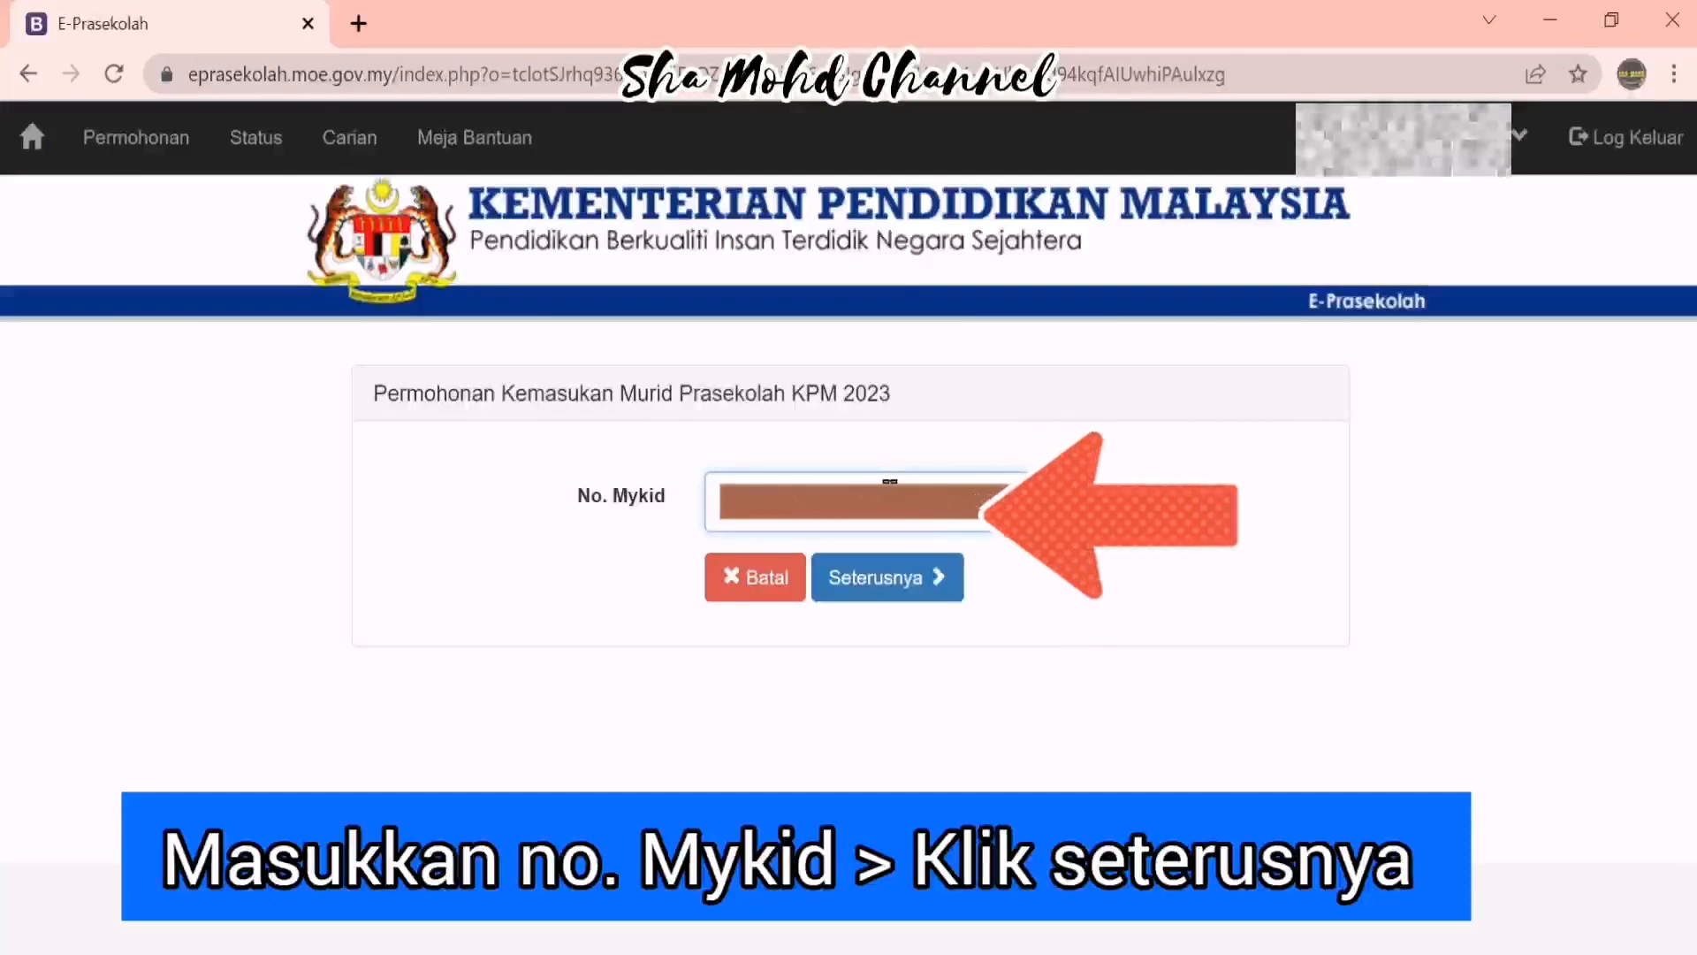
left_click(942, 597)
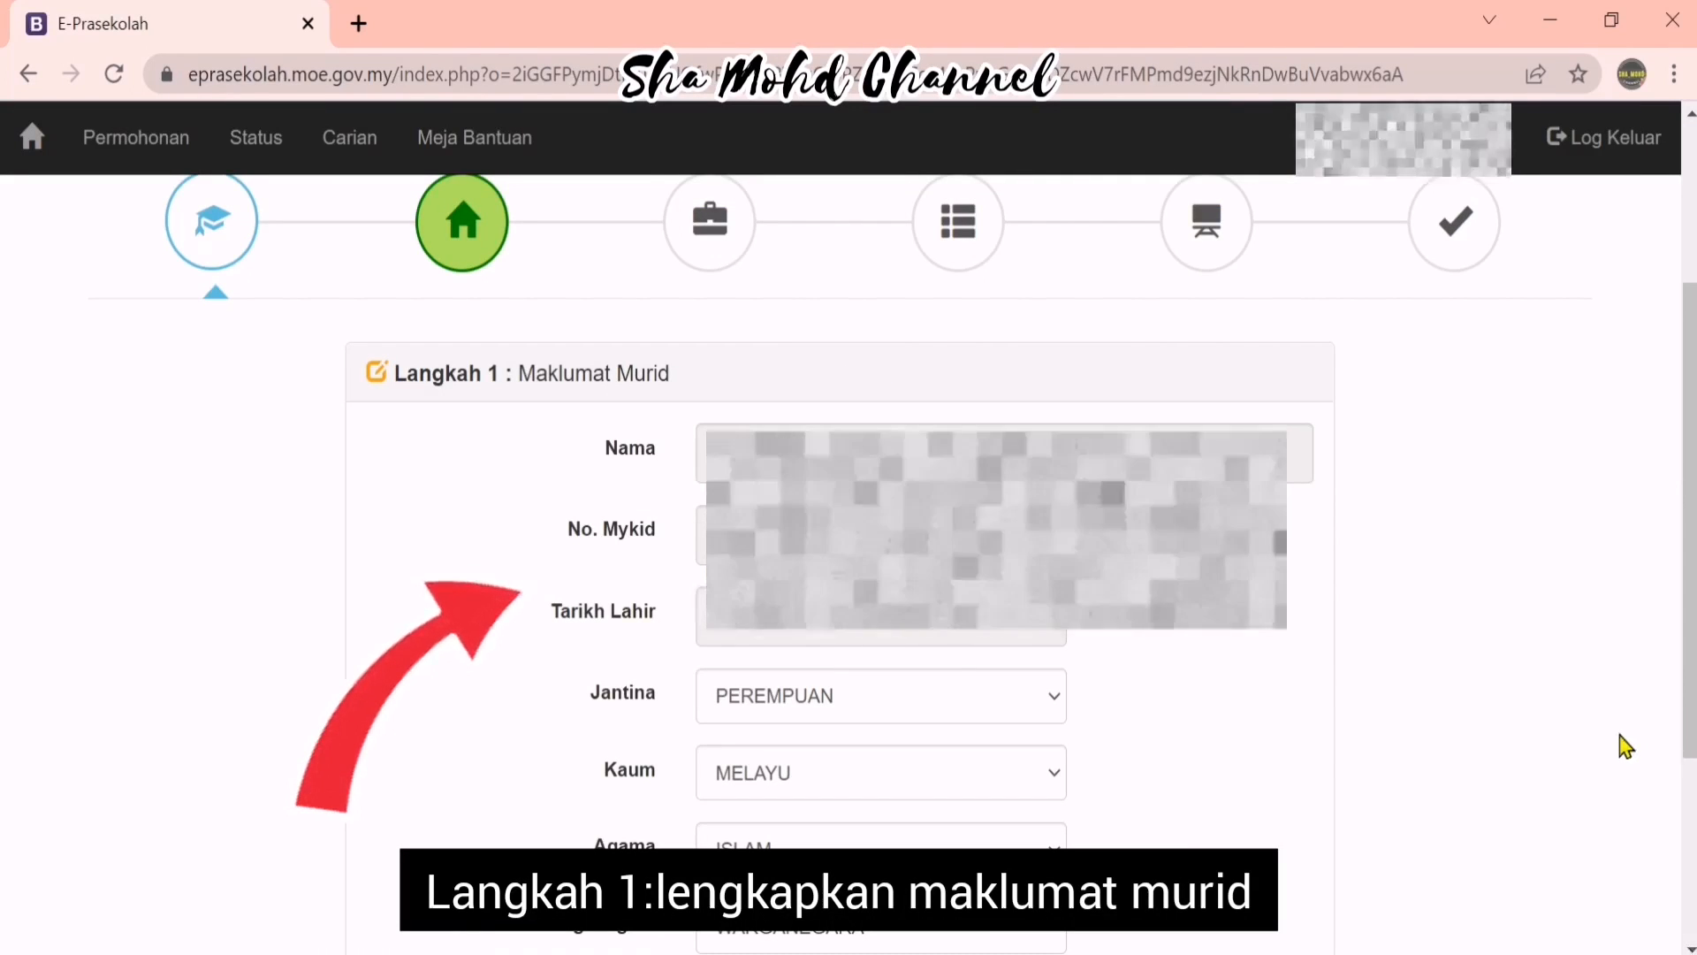
Set Status Warganegara to WARGANEGARA and Maklumat OKU to TIADA, then advance to Langkah 2
scroll(1625, 738, "down", 2)
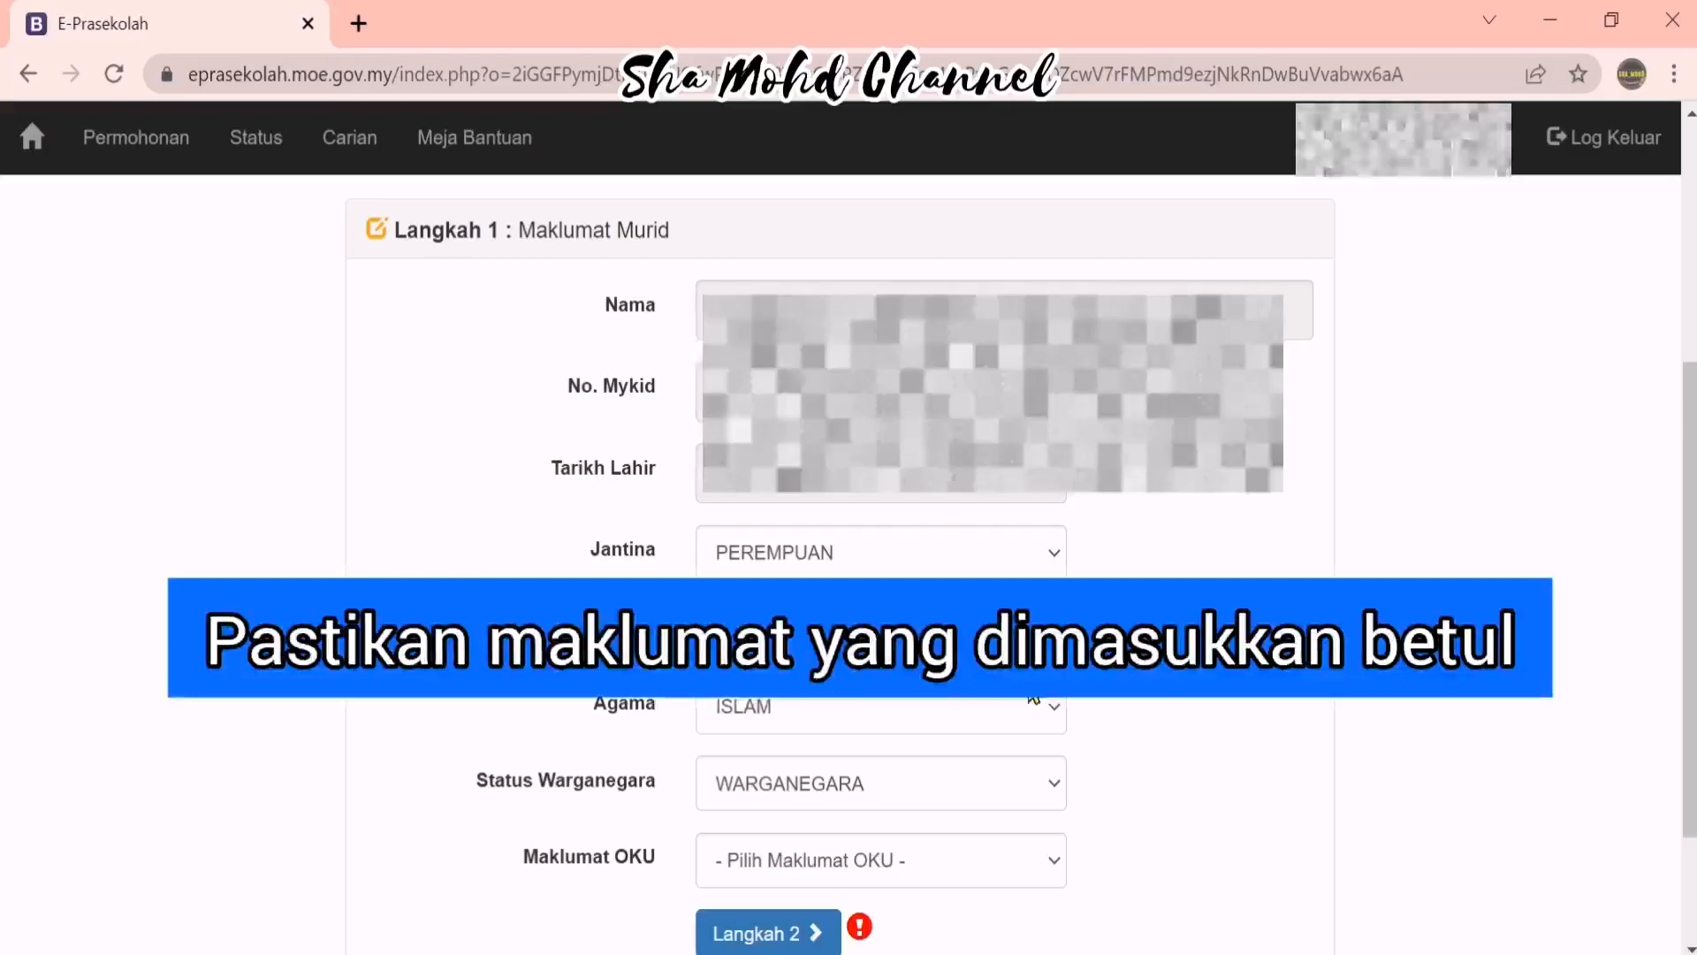
left_click(1025, 791)
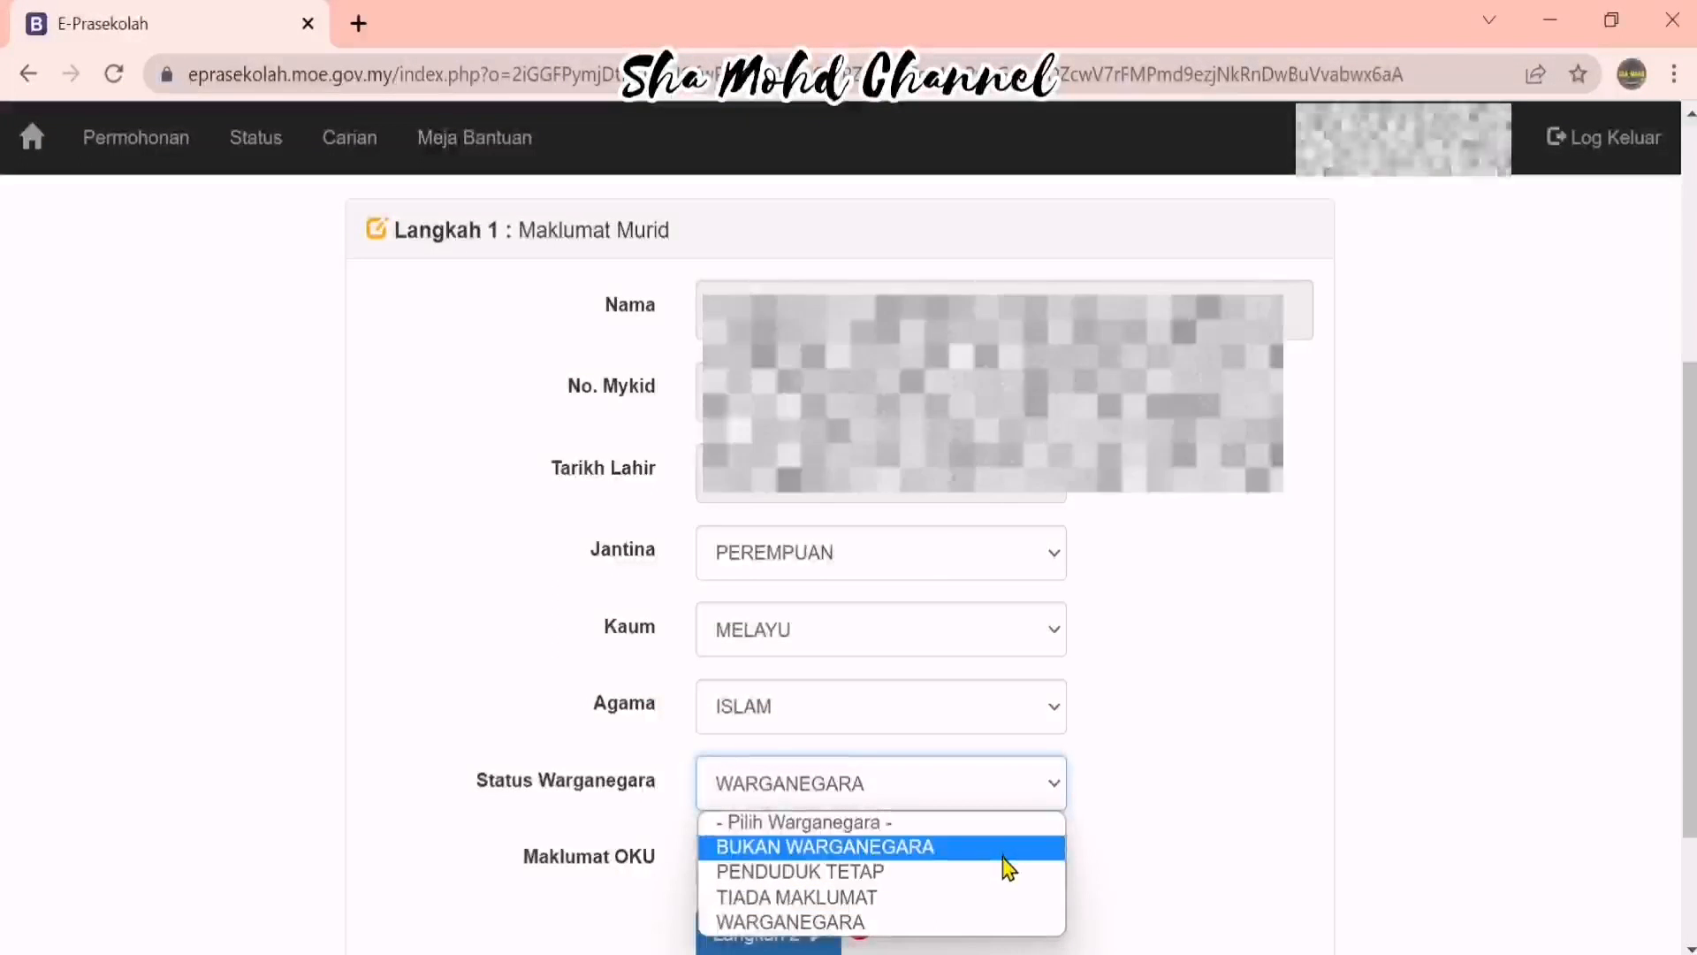
left_click(972, 922)
left_click(972, 862)
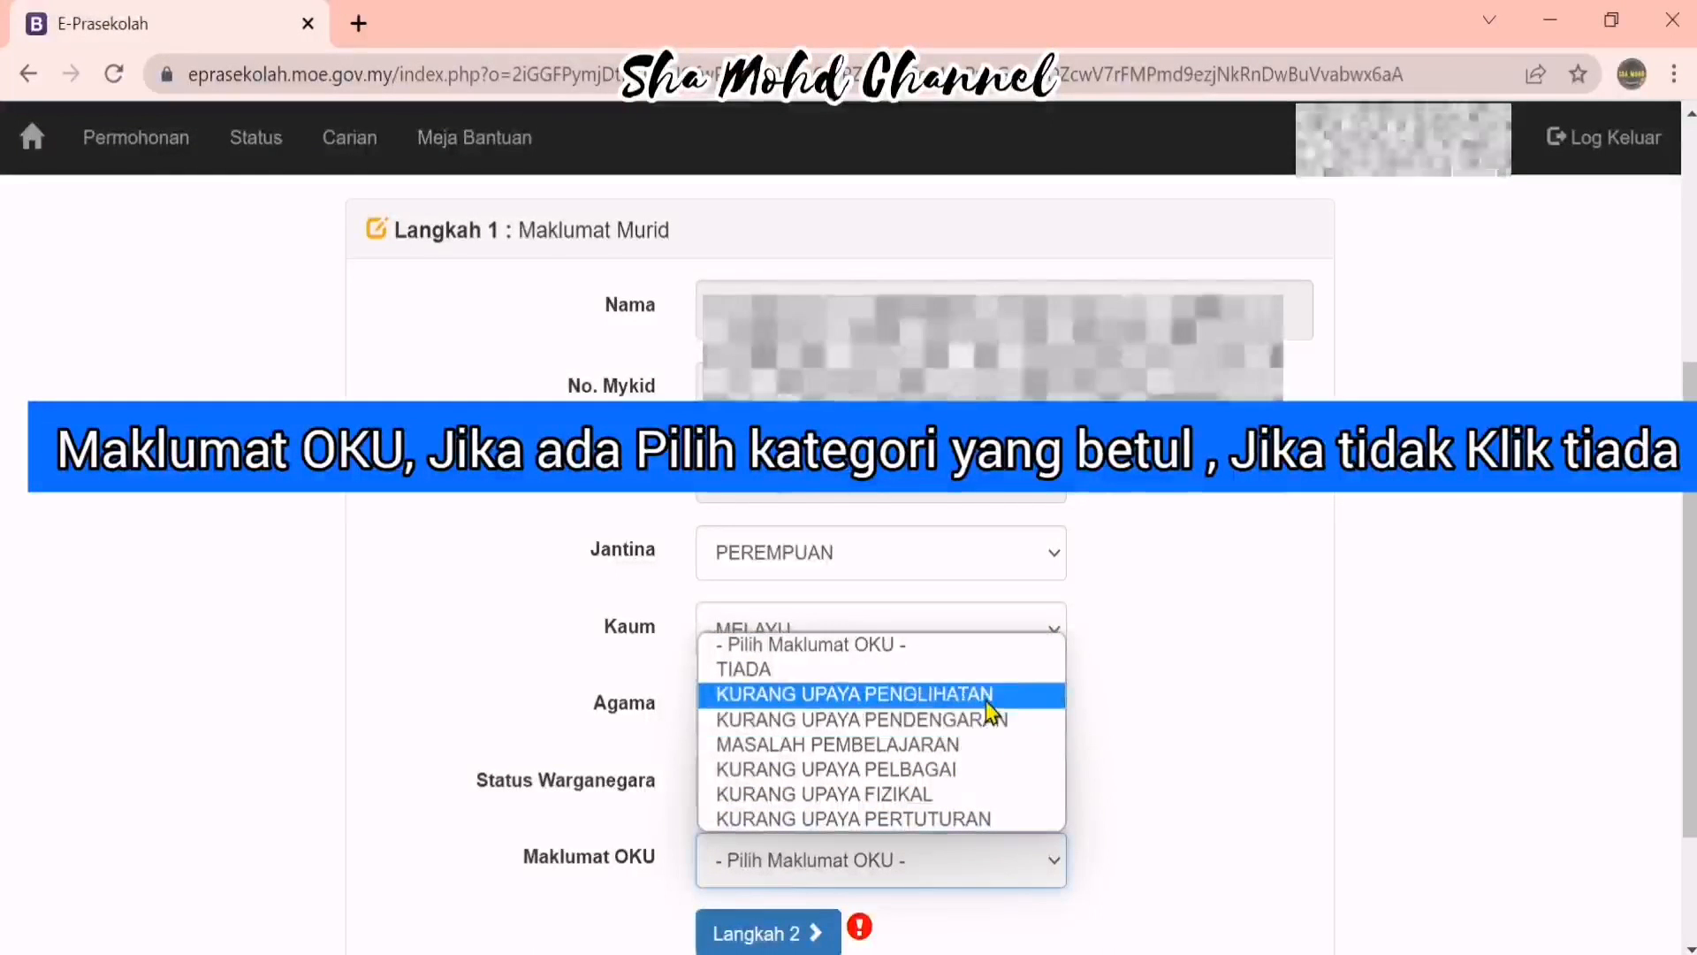
left_click(793, 669)
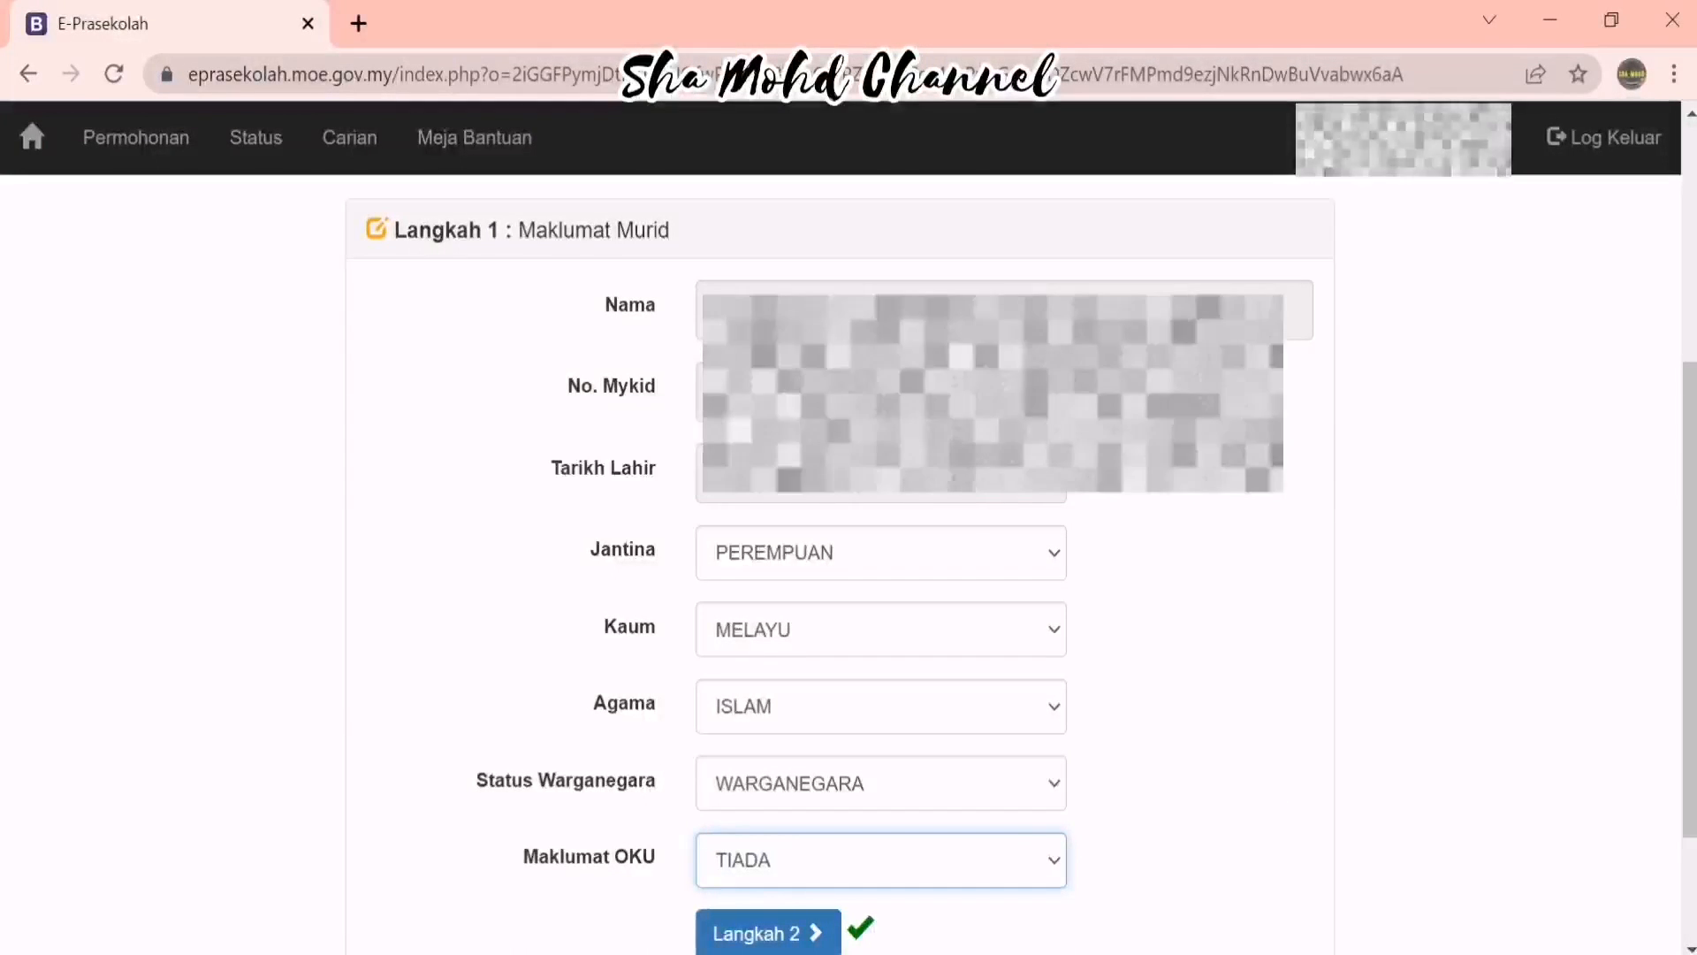
left_click(819, 938)
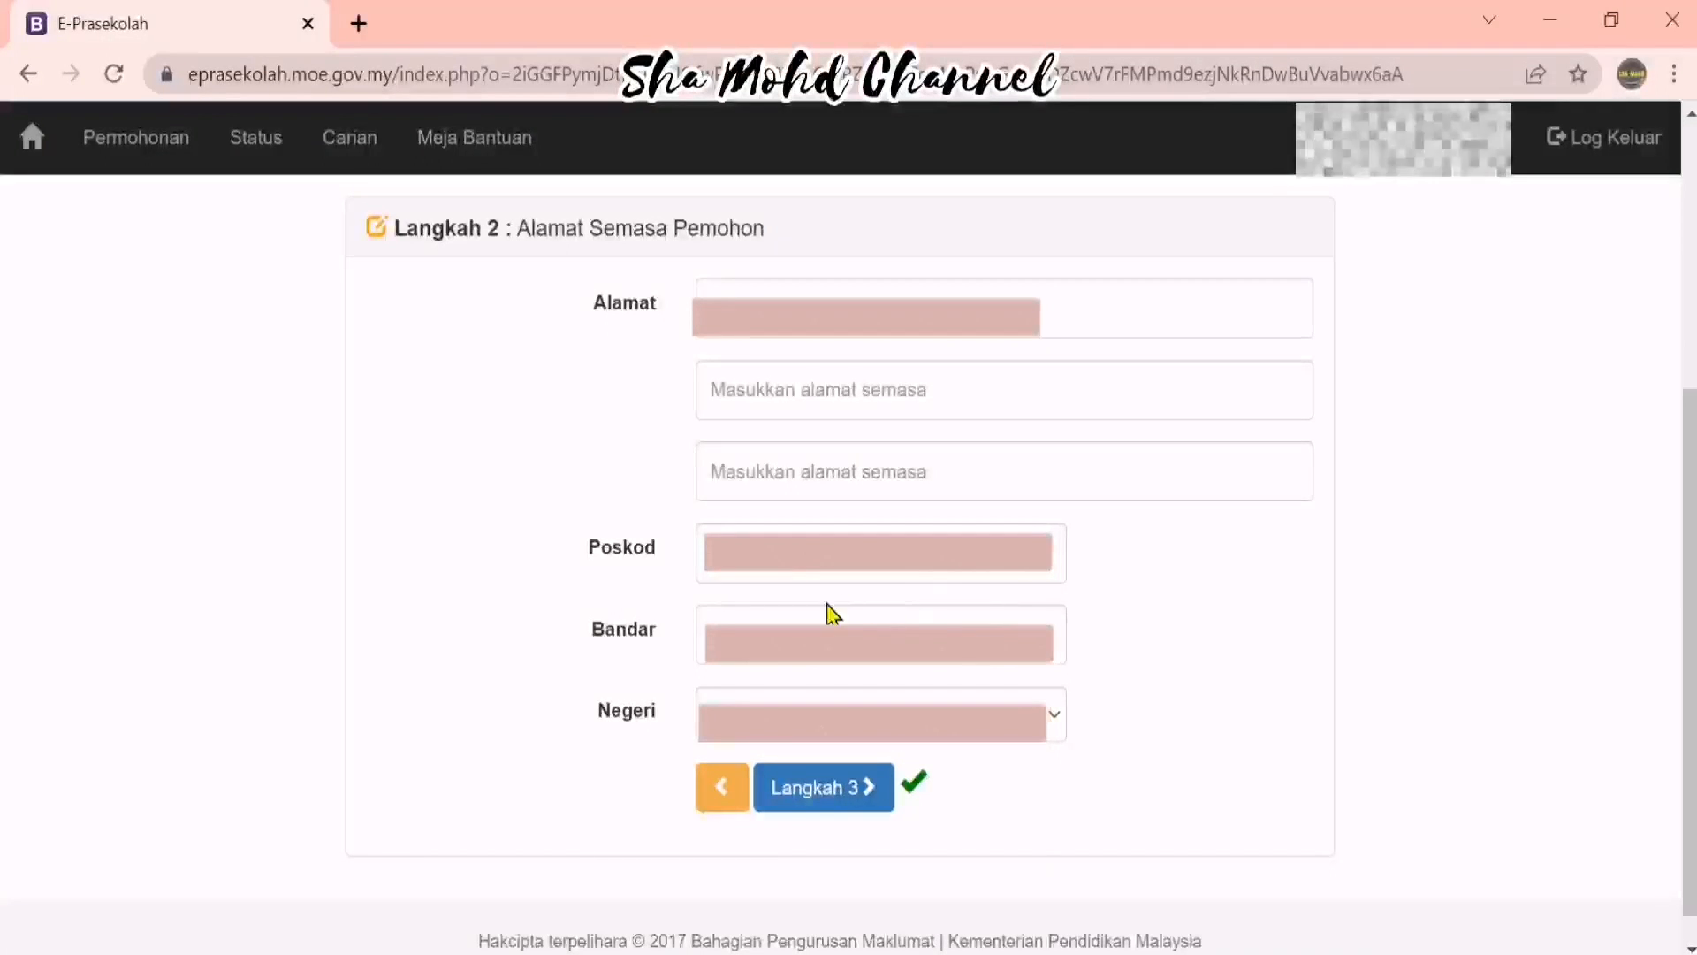
Continue from the filled-in Langkah 2 address to Langkah 3
left_click(843, 800)
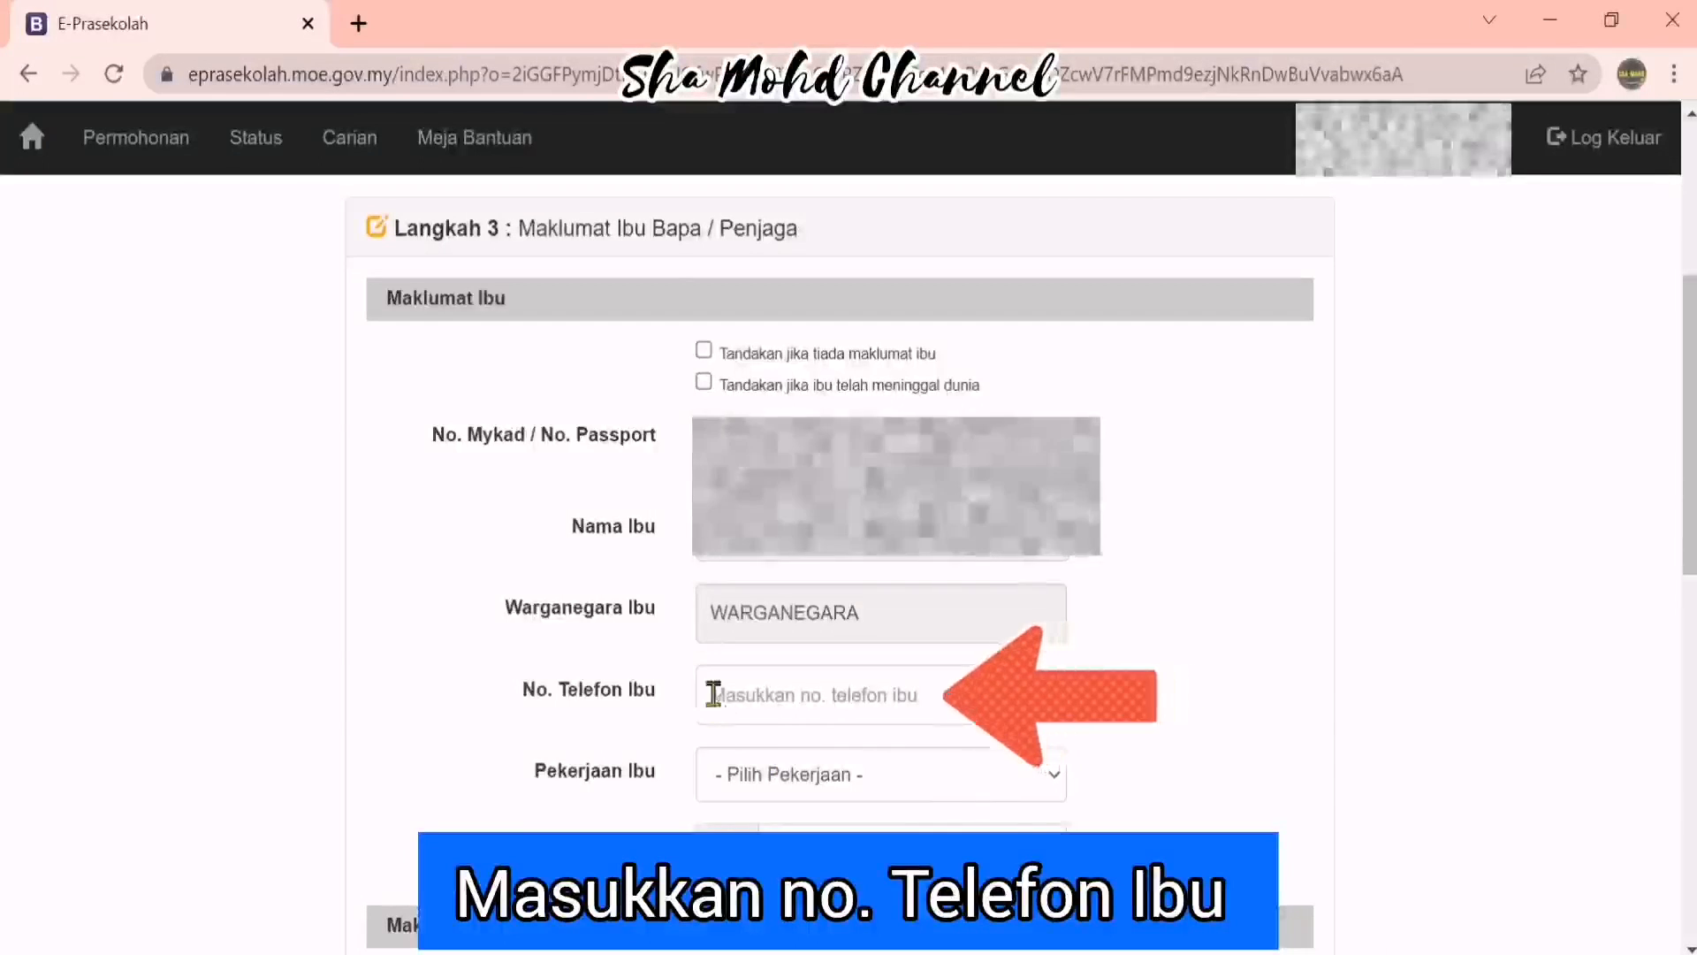
Enter the mother's phone number in No. Telefon Ibu and open the Pekerjaan Ibu list
left_click(814, 696)
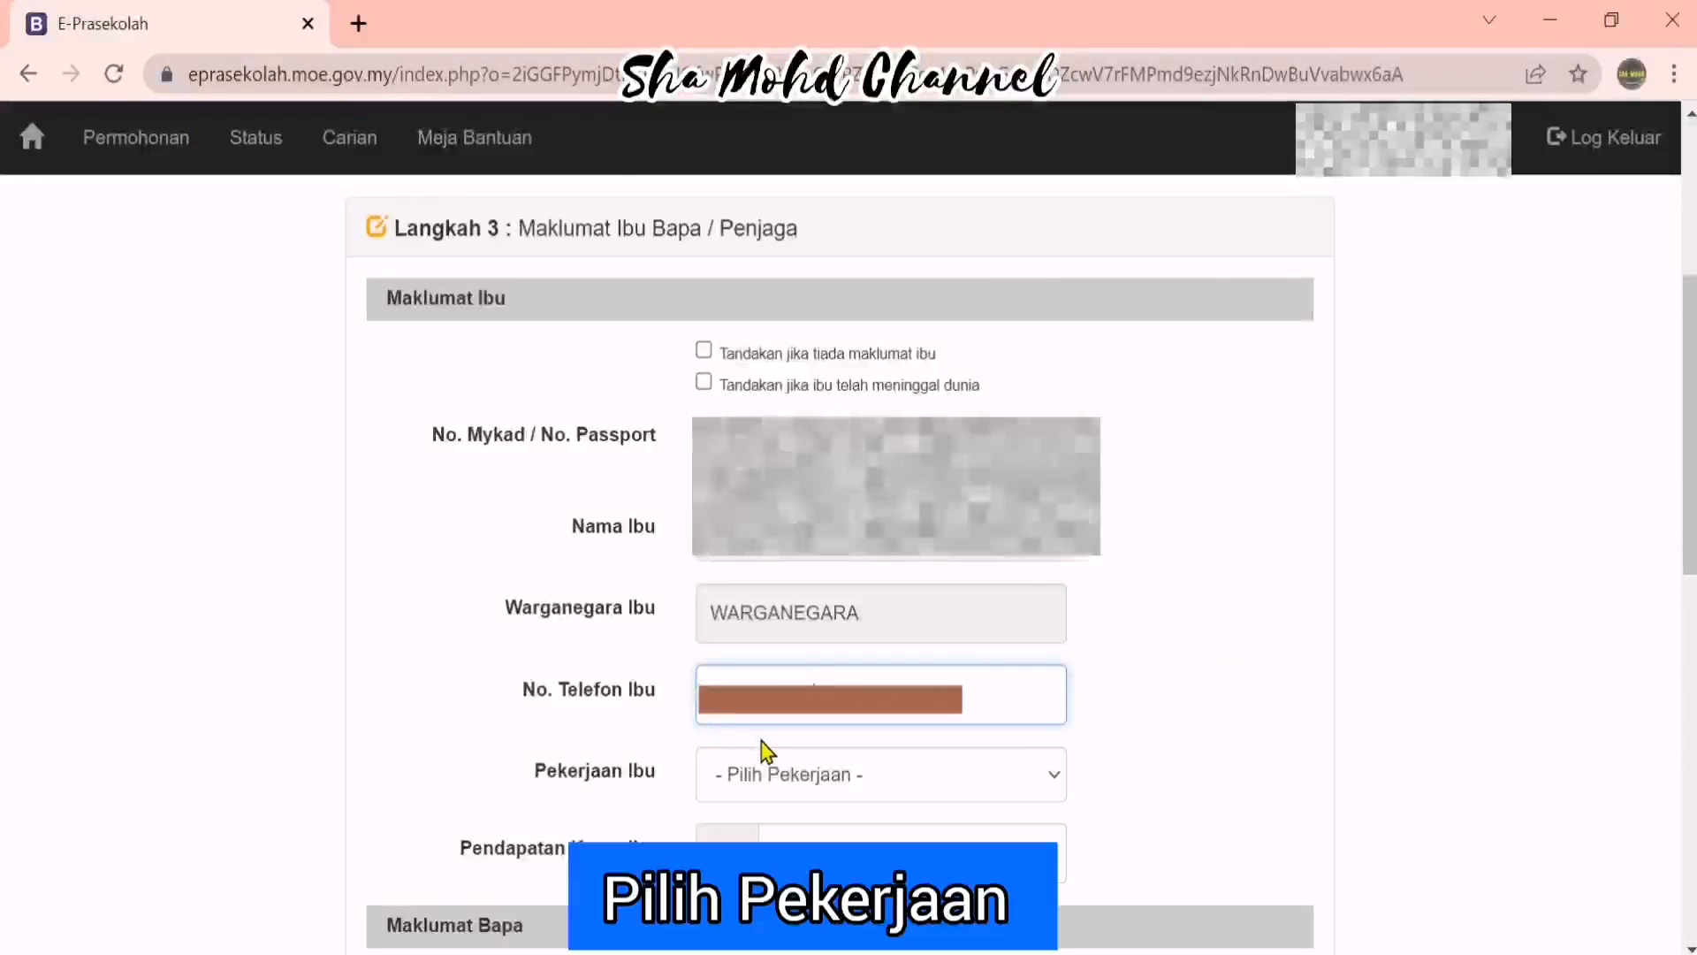
left_click(826, 775)
left_click(1193, 723)
Pick SURI RUMAH as the mother's occupation and enter 0 as Pendapatan Kasar Ibu
left_click(1038, 776)
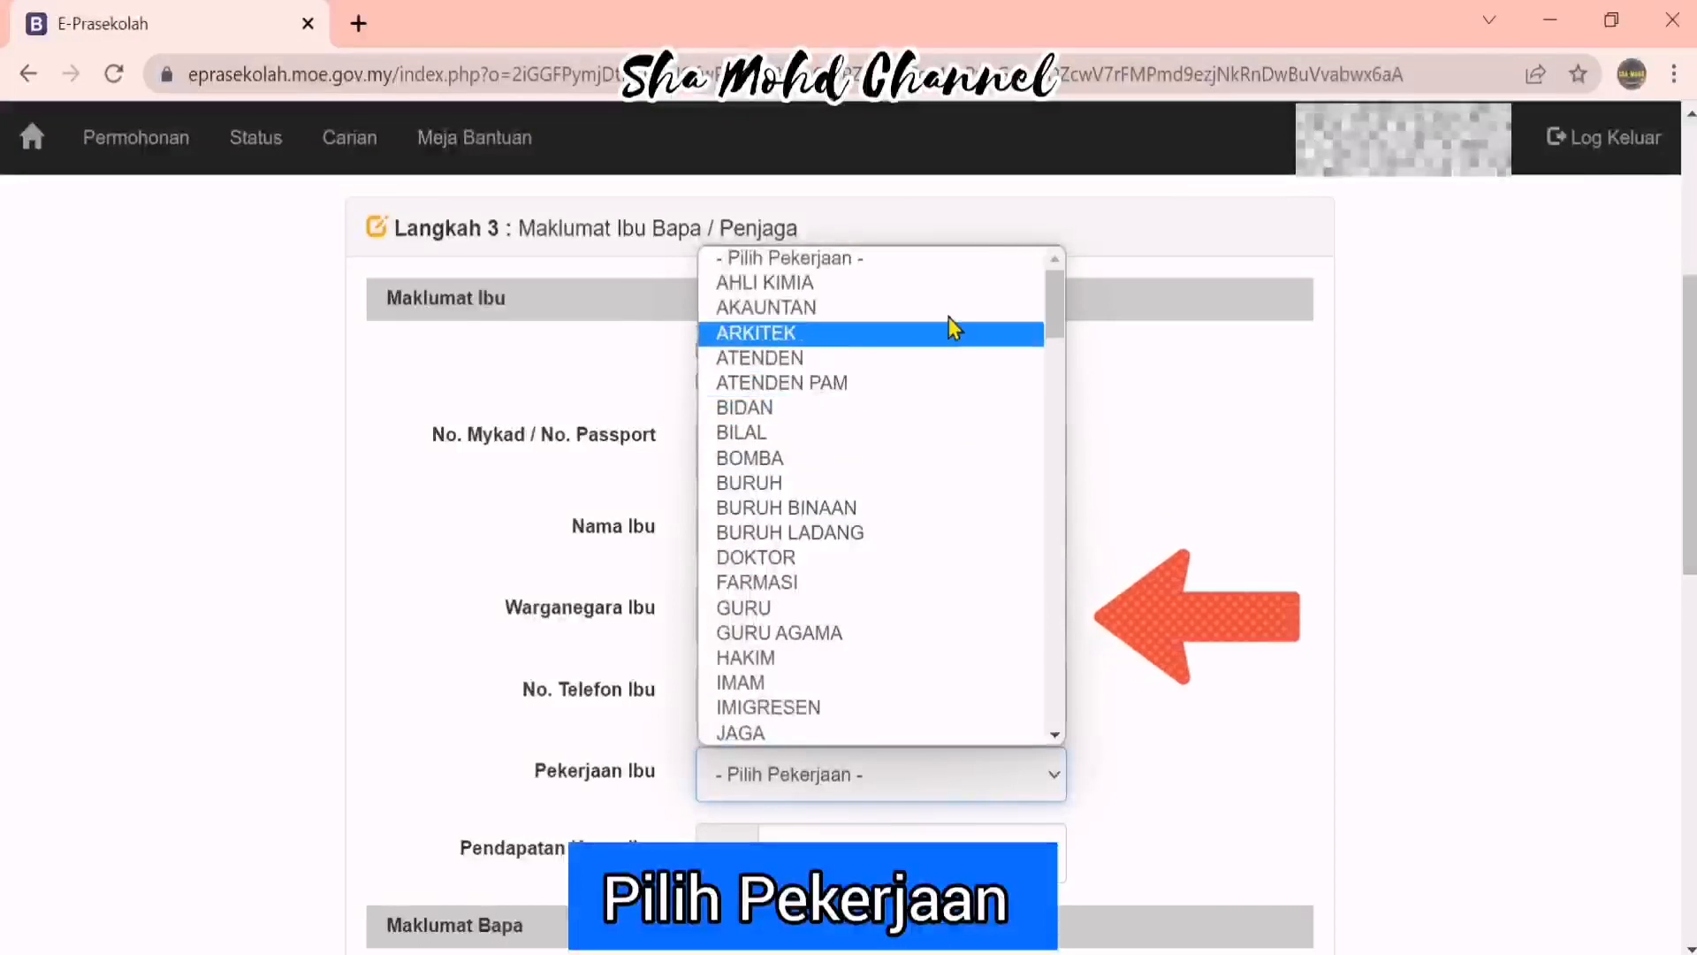
scroll(950, 626, "down", 3)
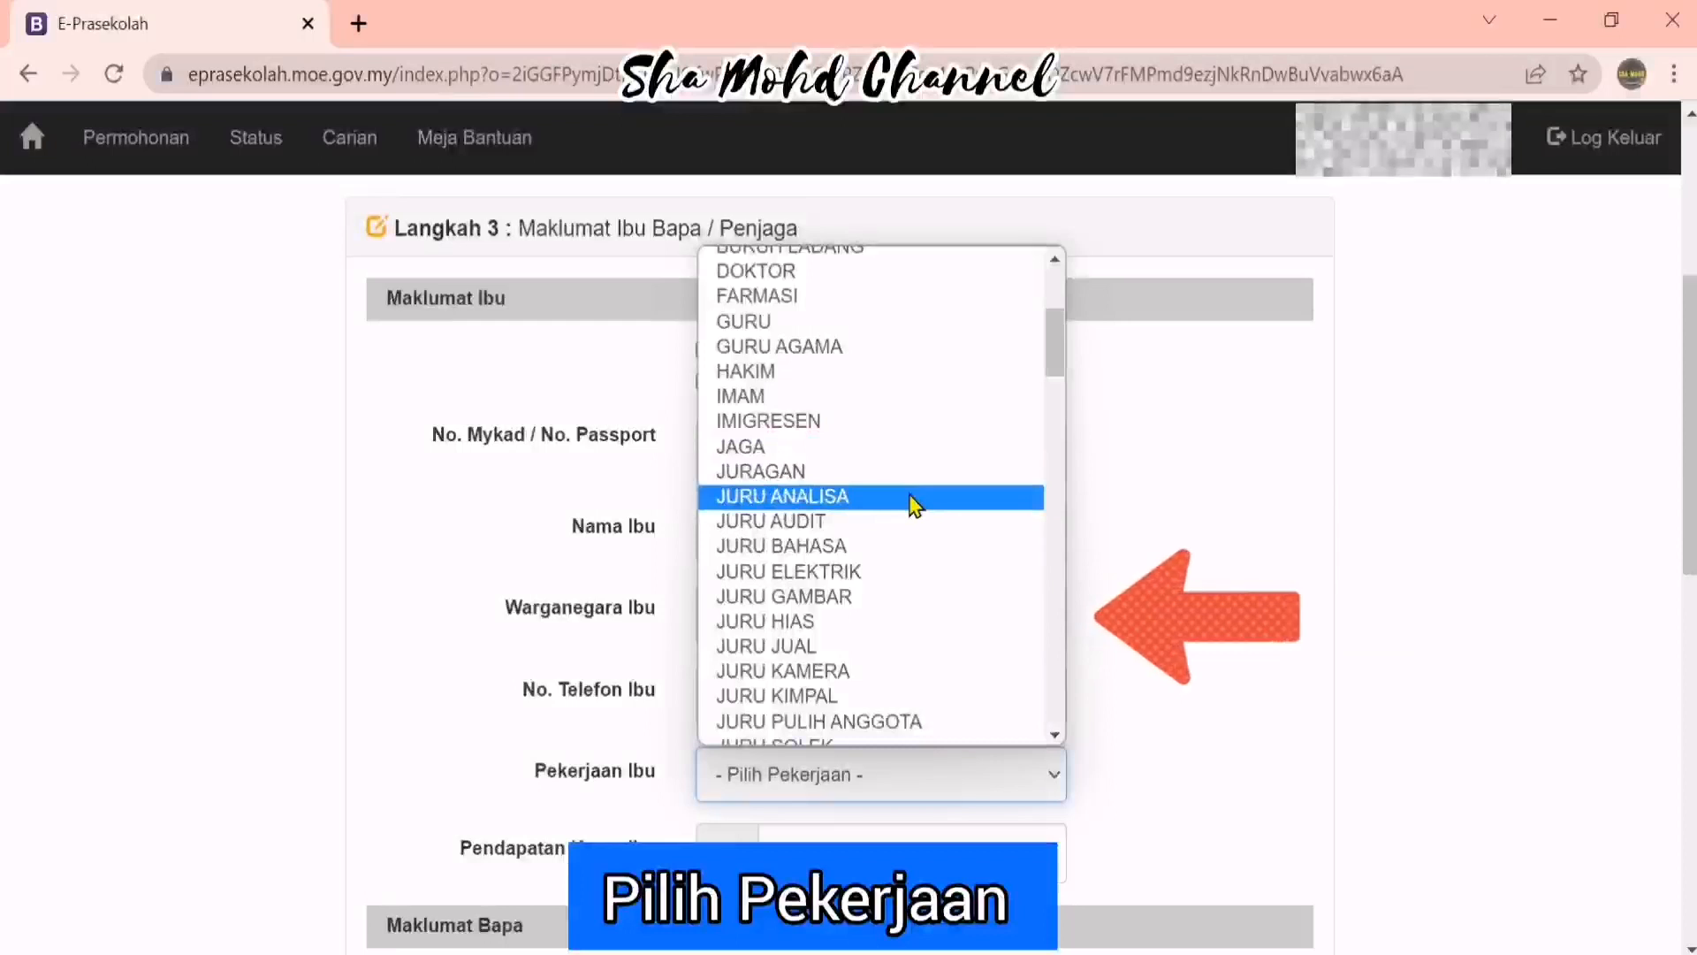
scroll(914, 508, "down", 3)
scroll(919, 522, "down", 3)
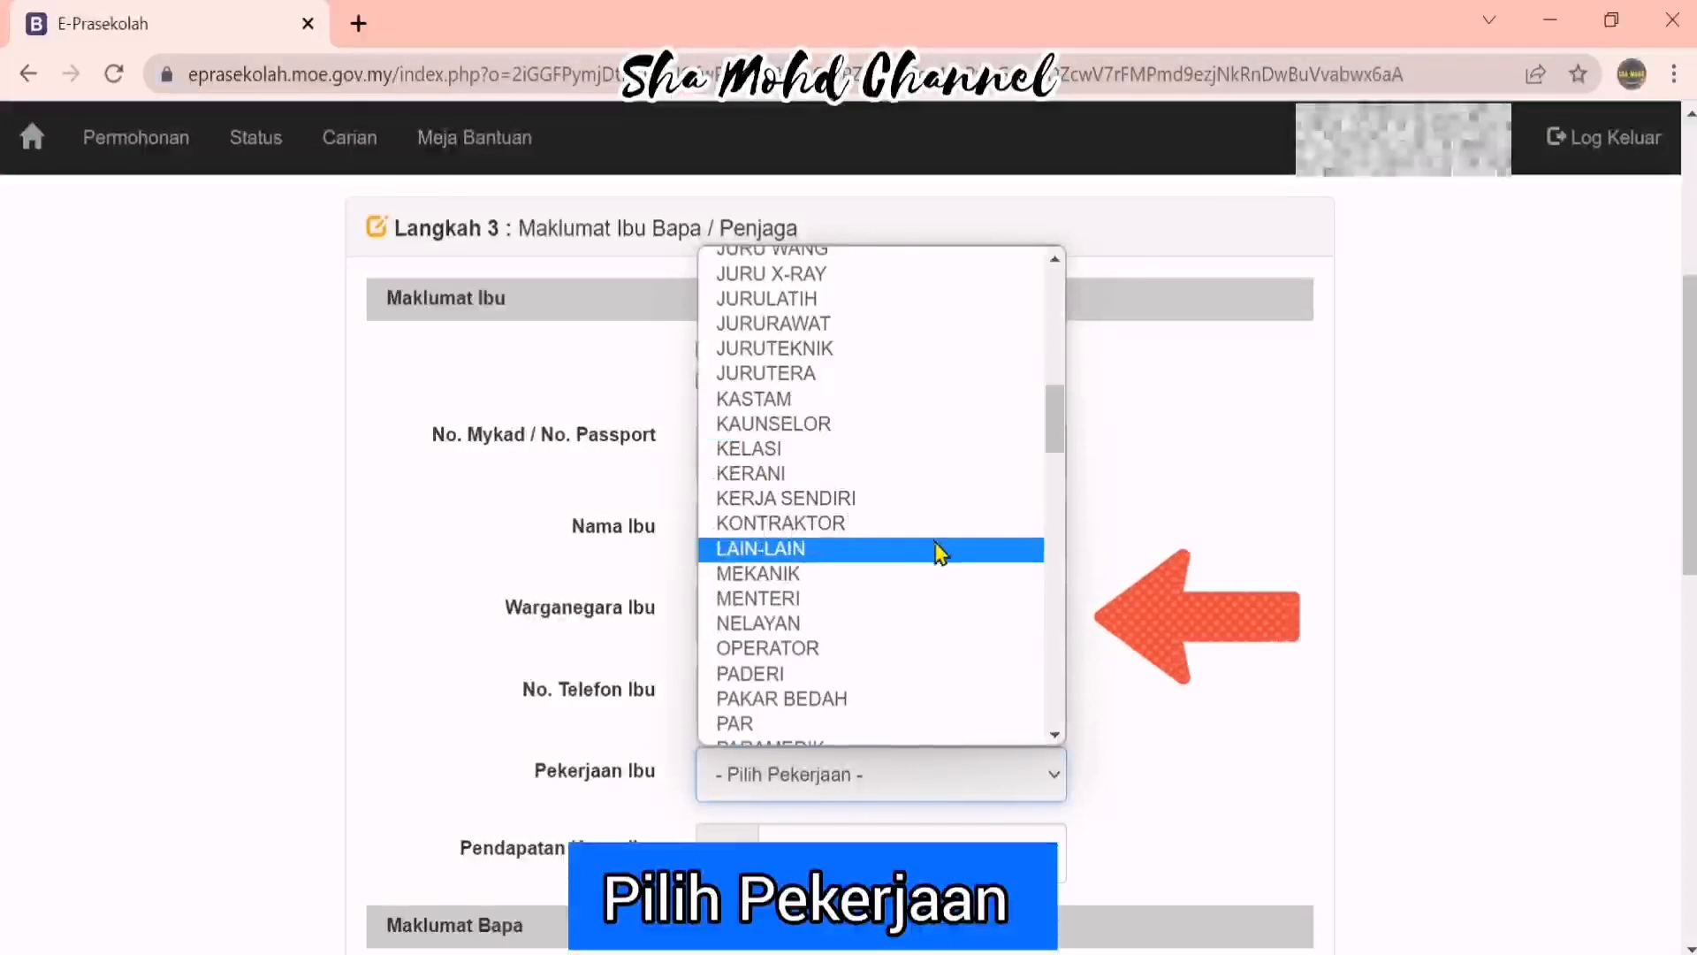
scroll(939, 552, "down", 6)
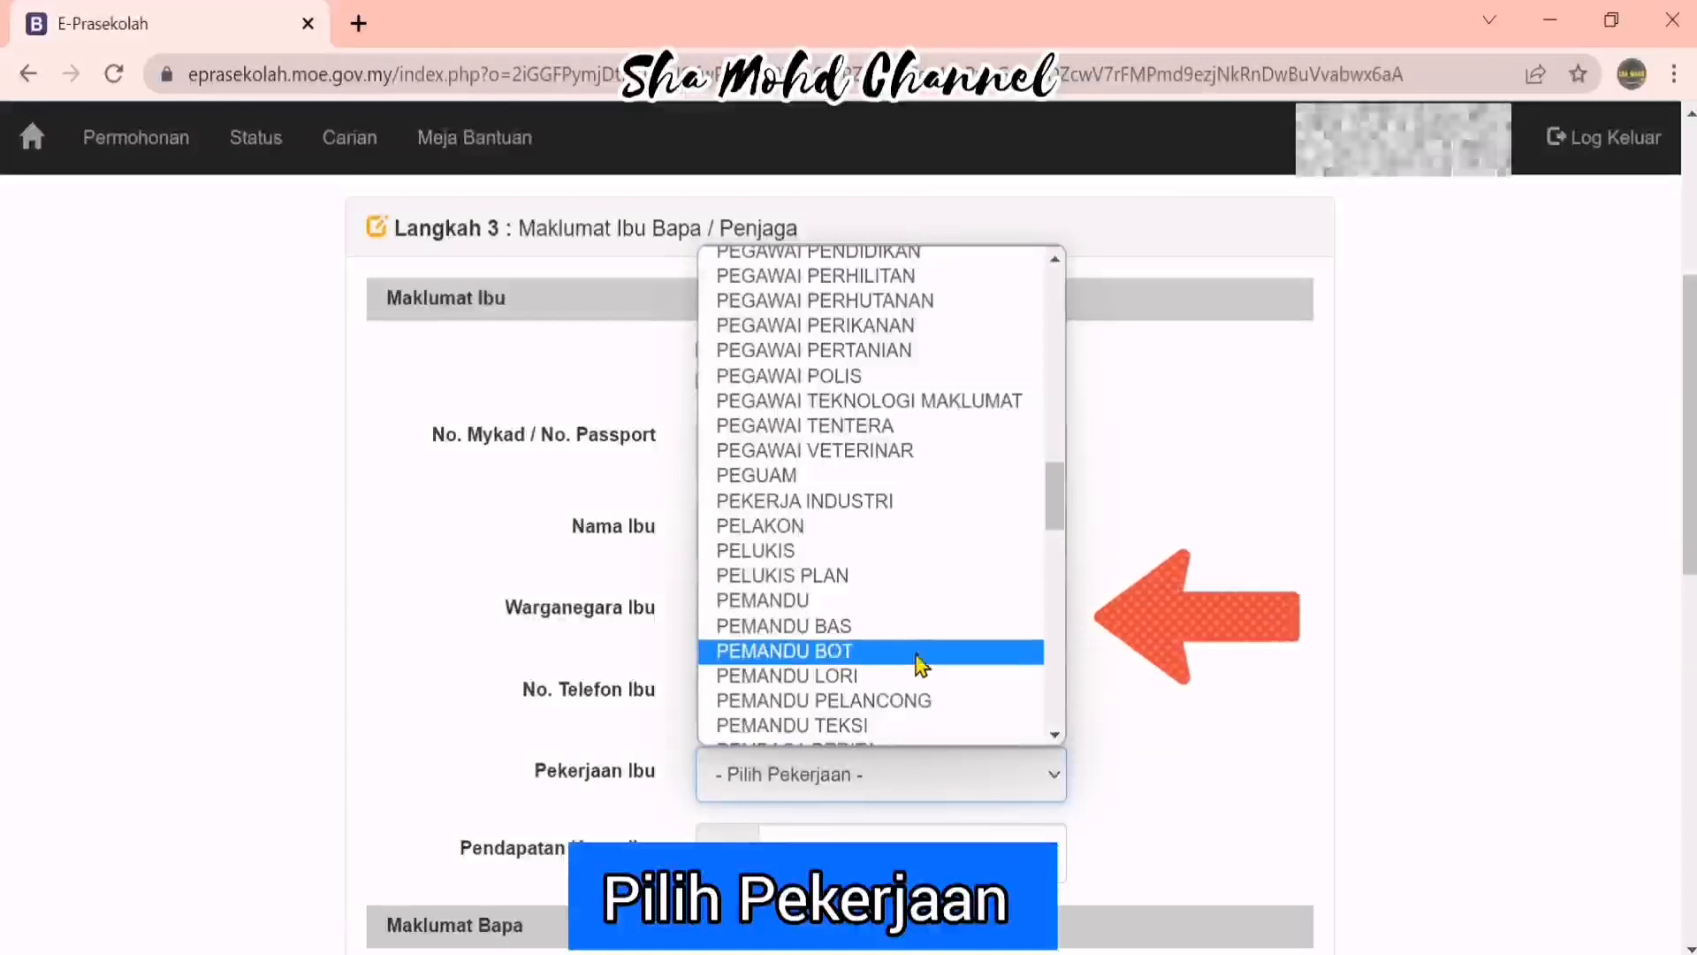
scroll(919, 663, "down", 15)
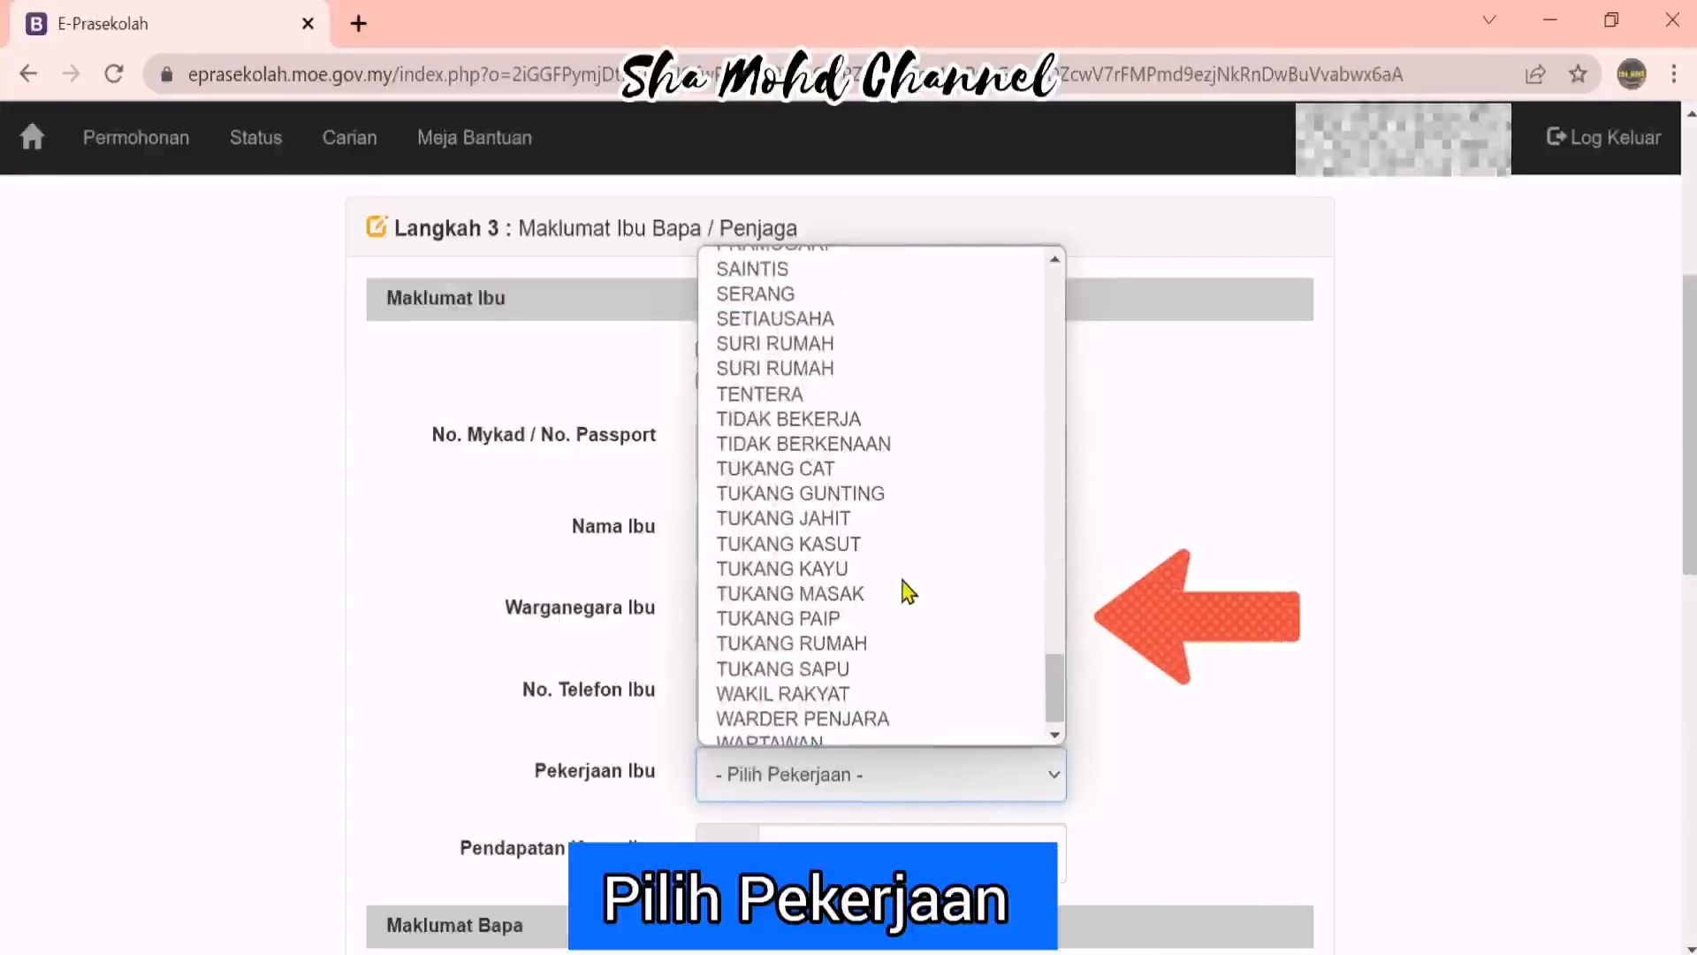
scroll(919, 530, "up", 3)
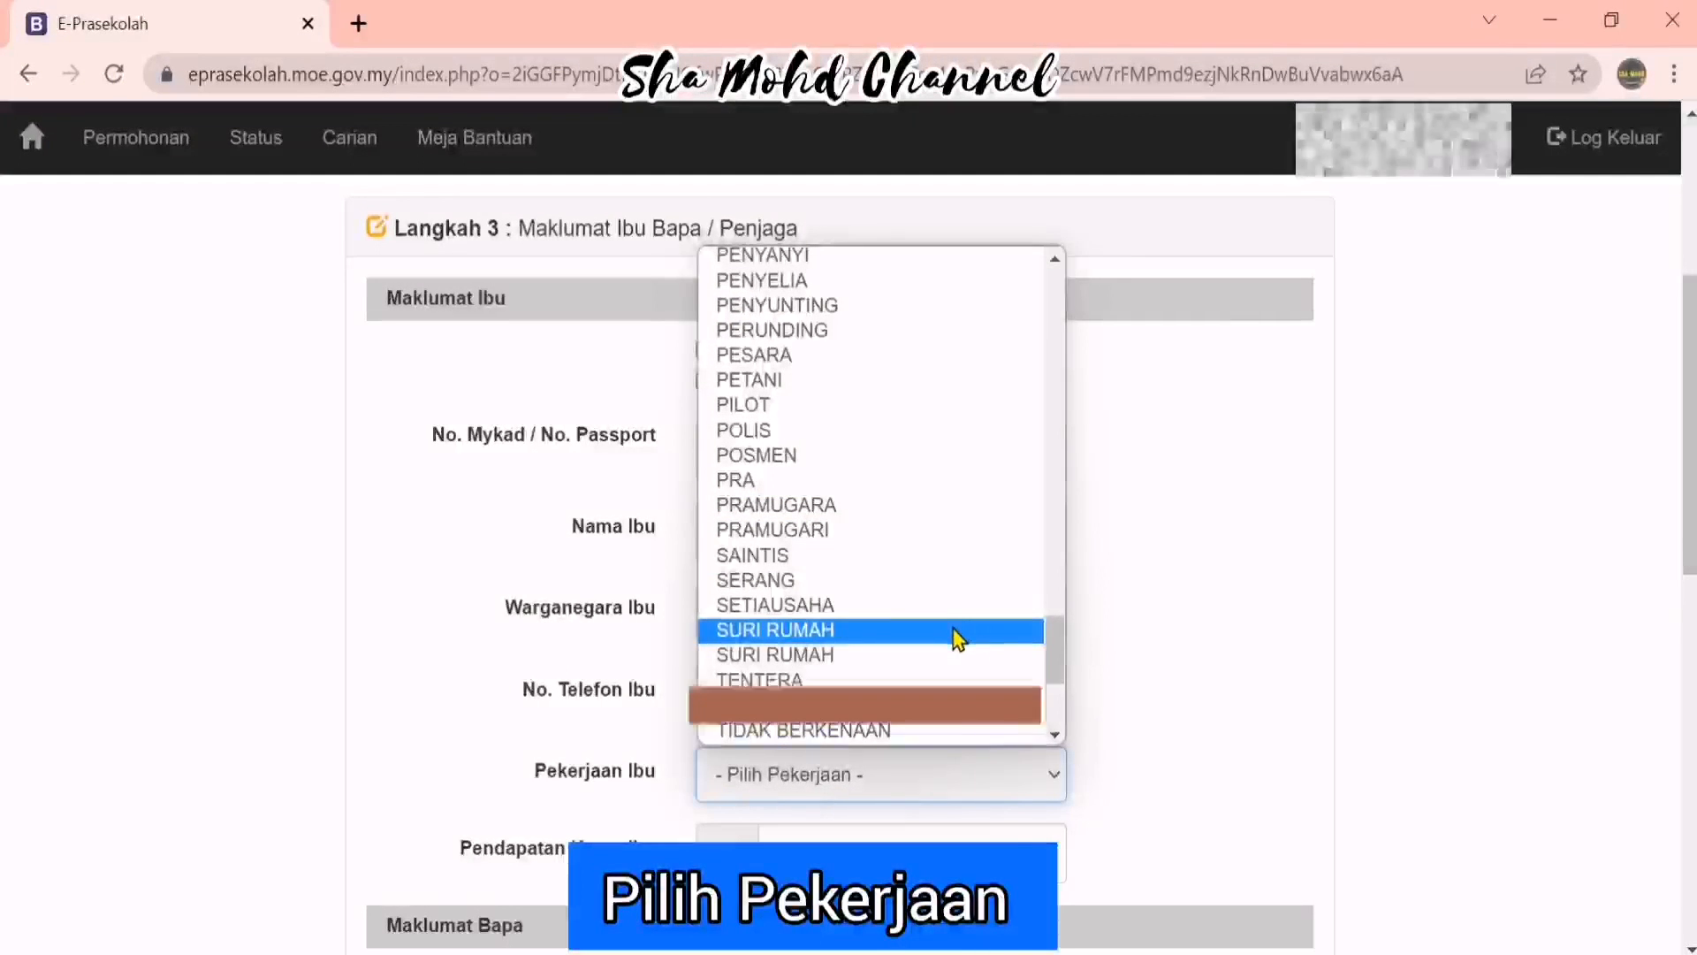
left_click(954, 629)
key("Tab")
scroll(1149, 636, "down", 5)
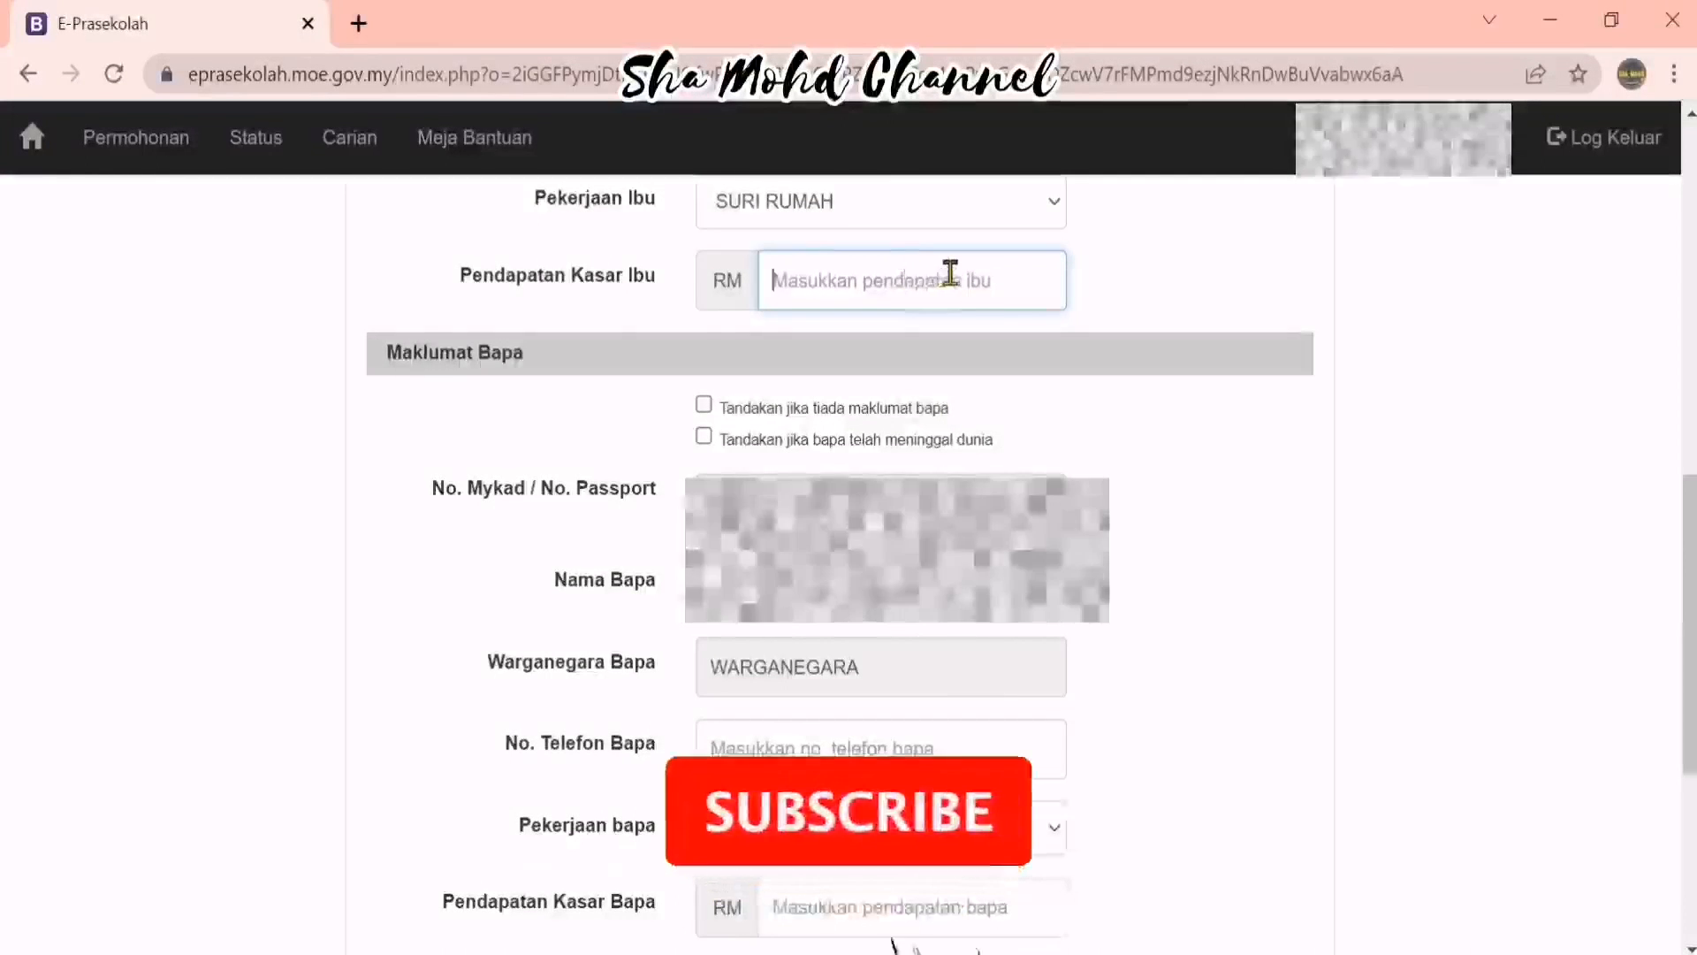
type("0")
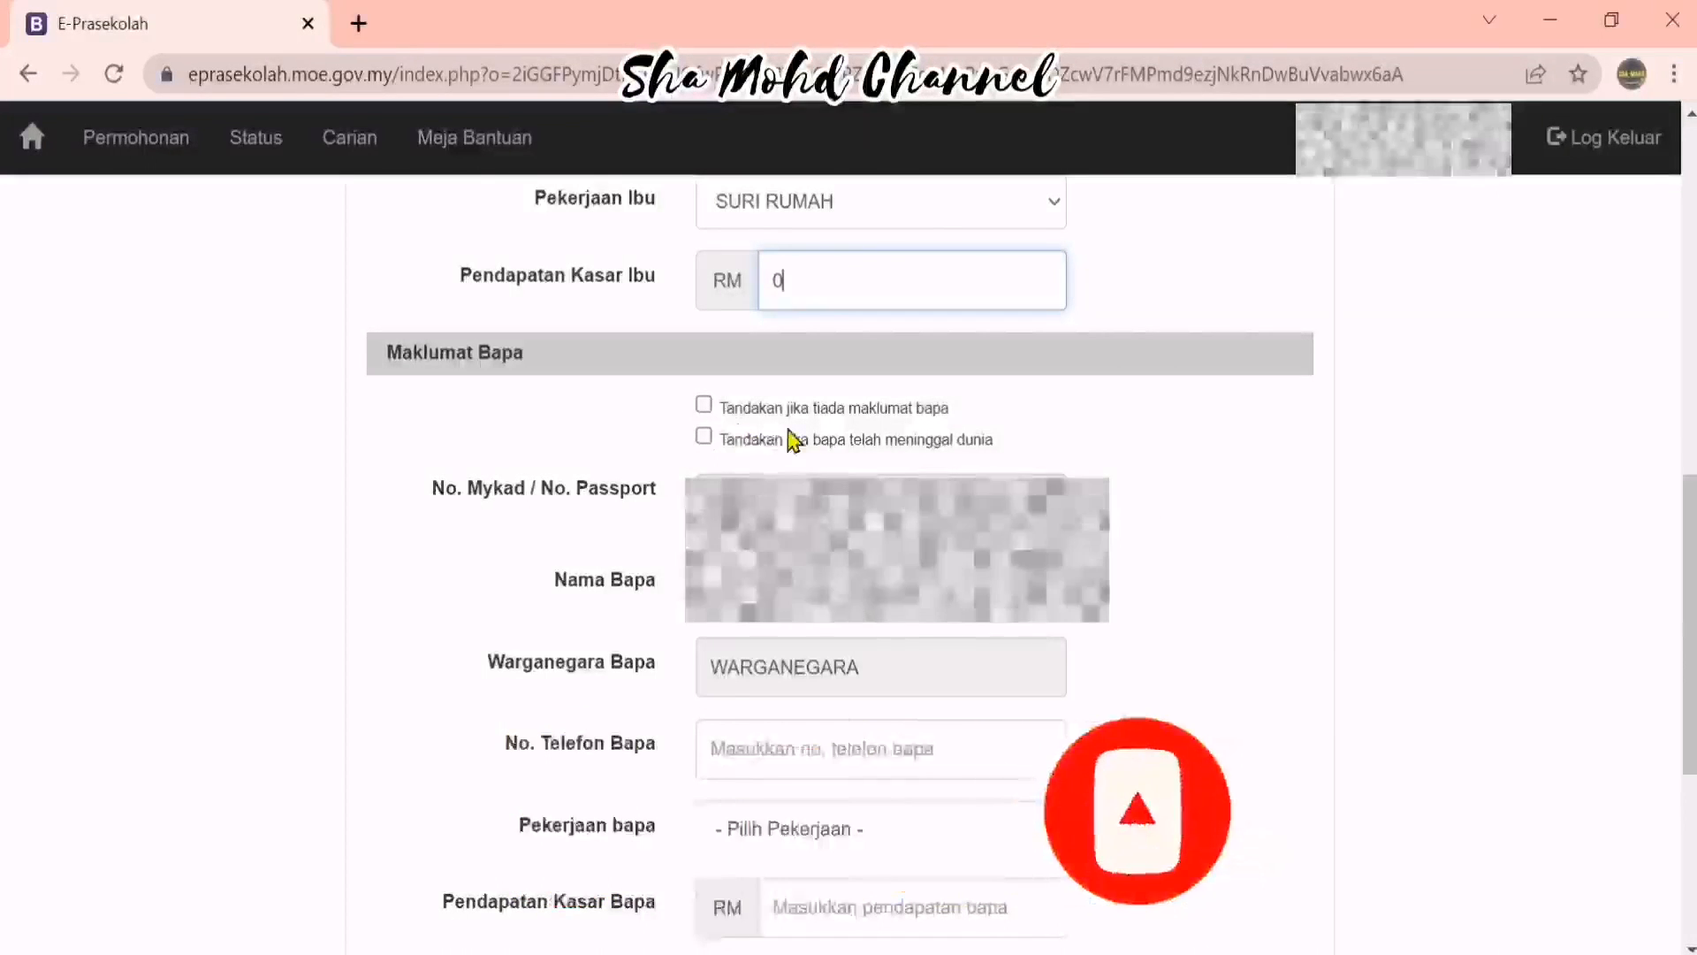
scroll(1225, 663, "down", 3)
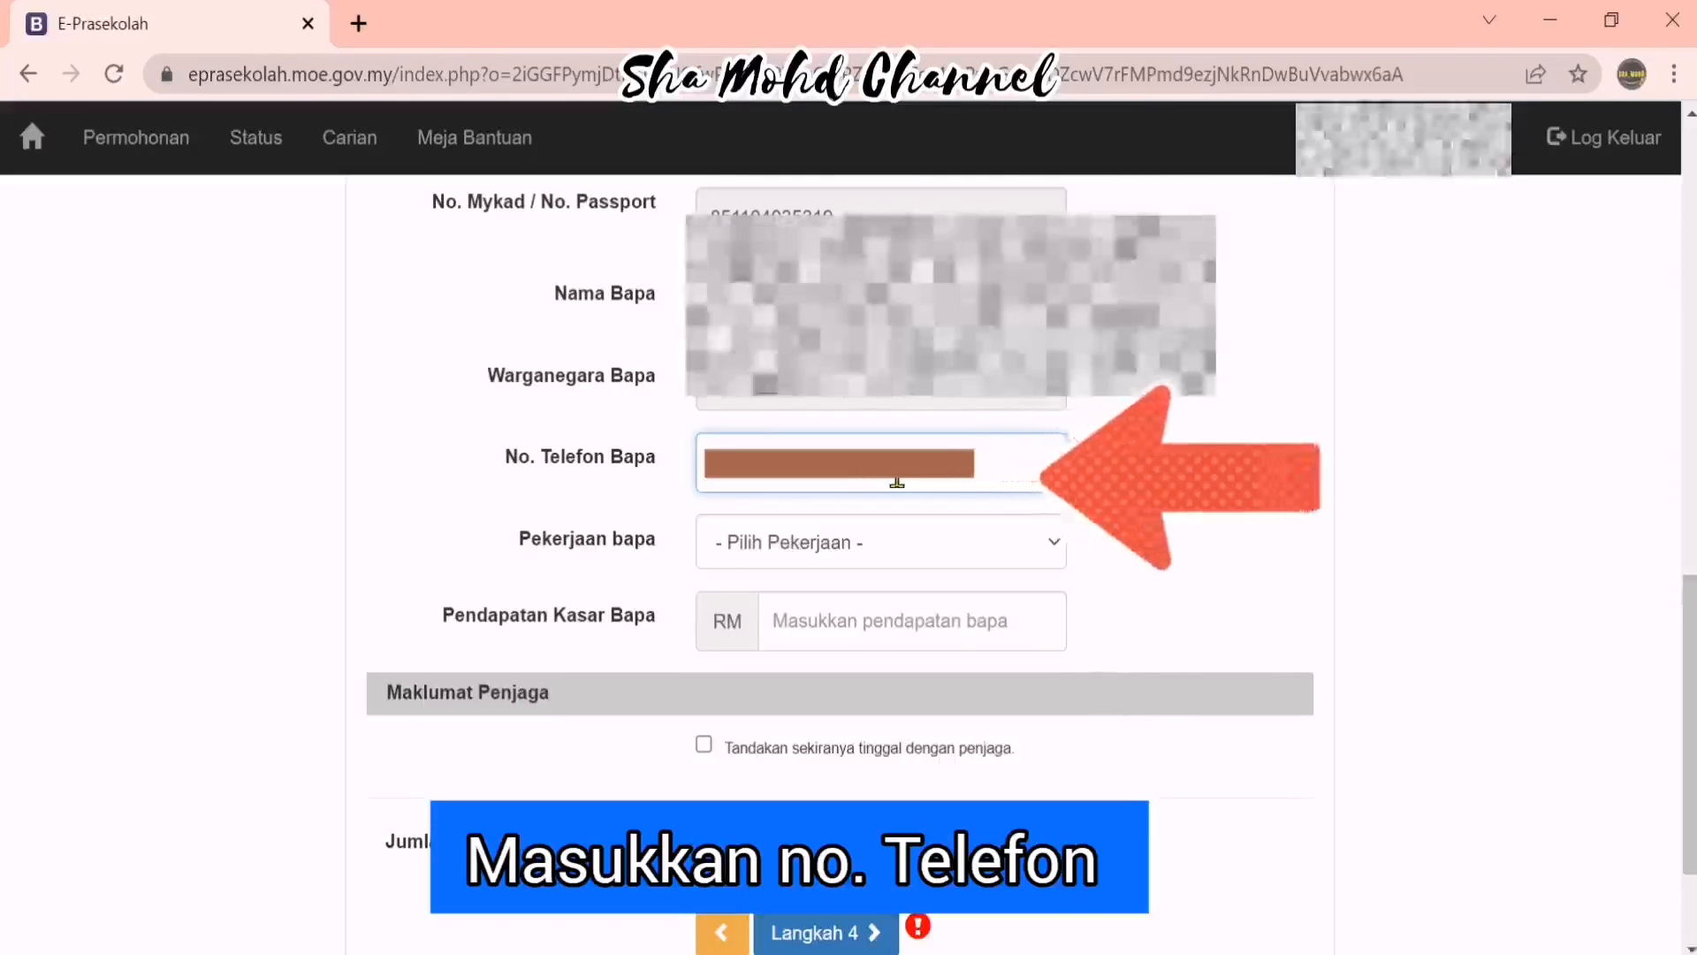
Set the father's occupation to PETANI and his gross income to 700, then go to Langkah 4
left_click(1023, 542)
scroll(997, 504, "down", 1)
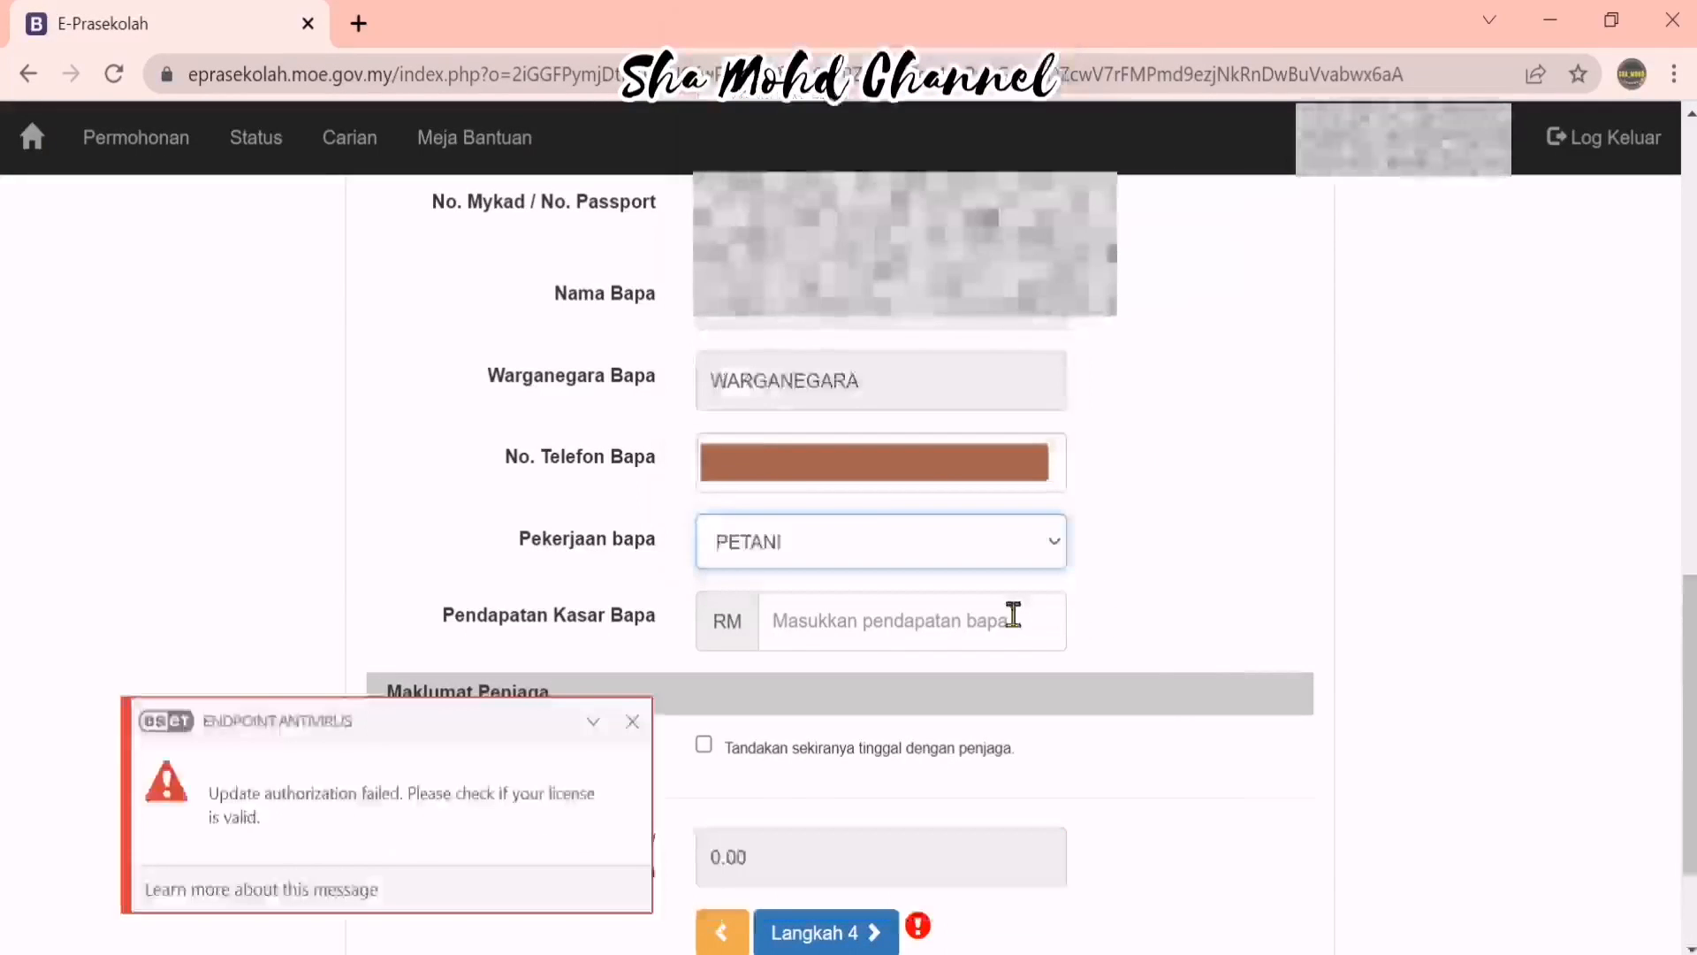
left_click(1010, 616)
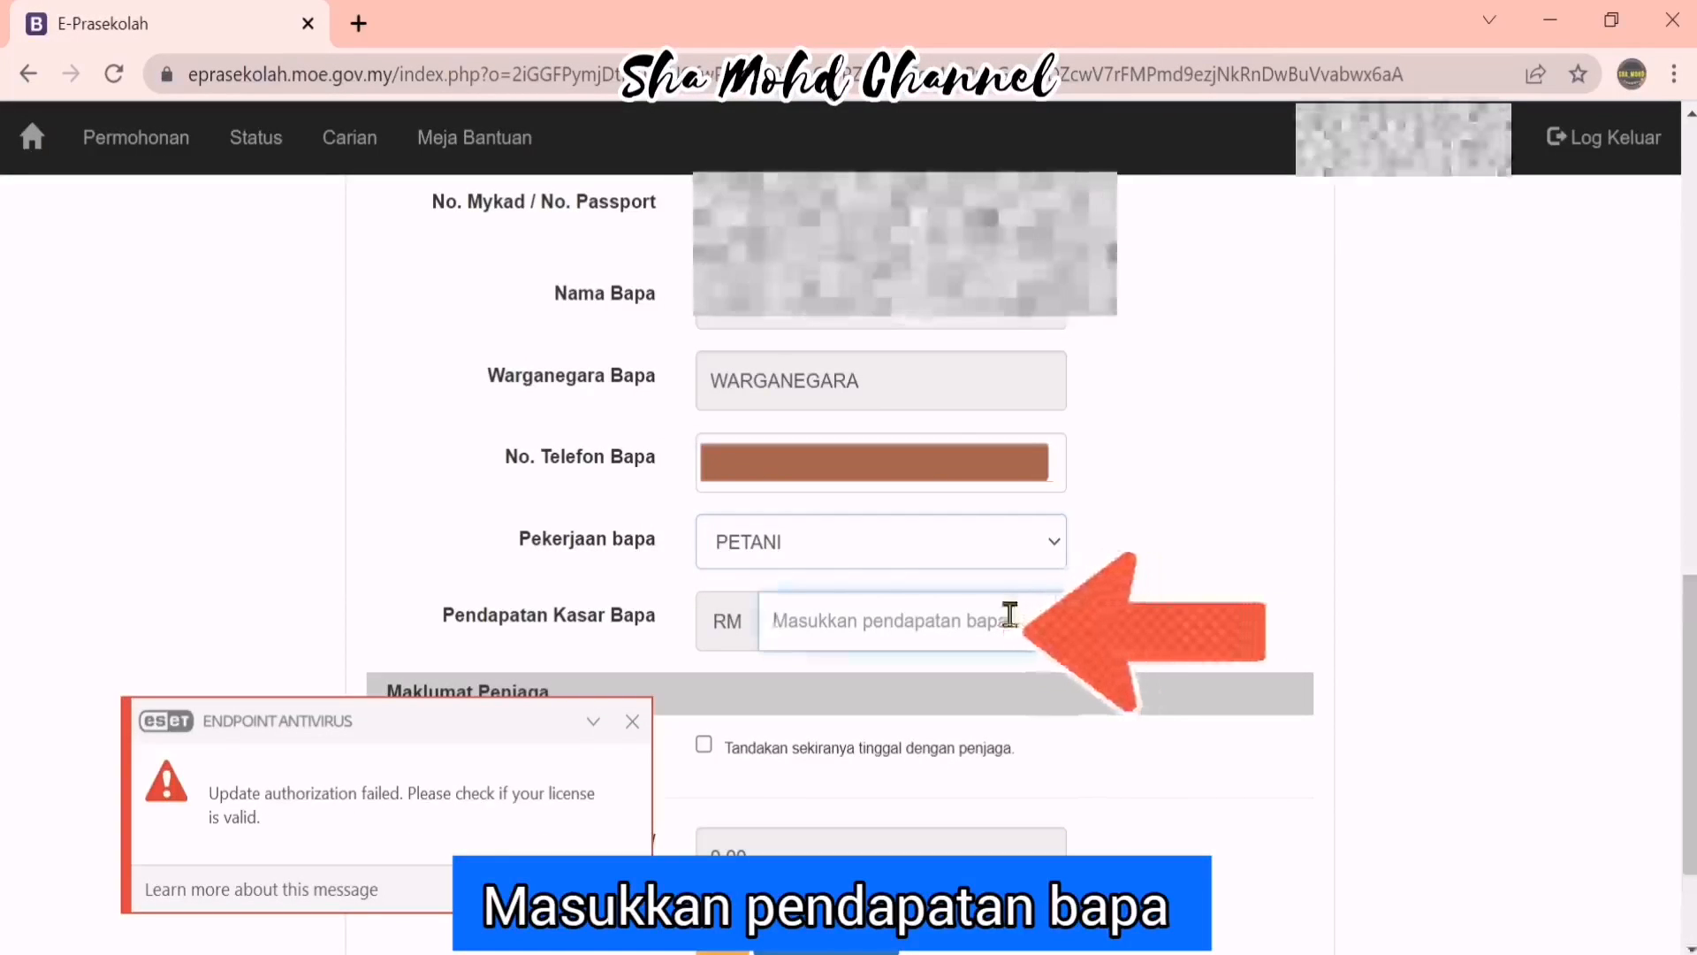
type("700")
scroll(1010, 616, "down", 2)
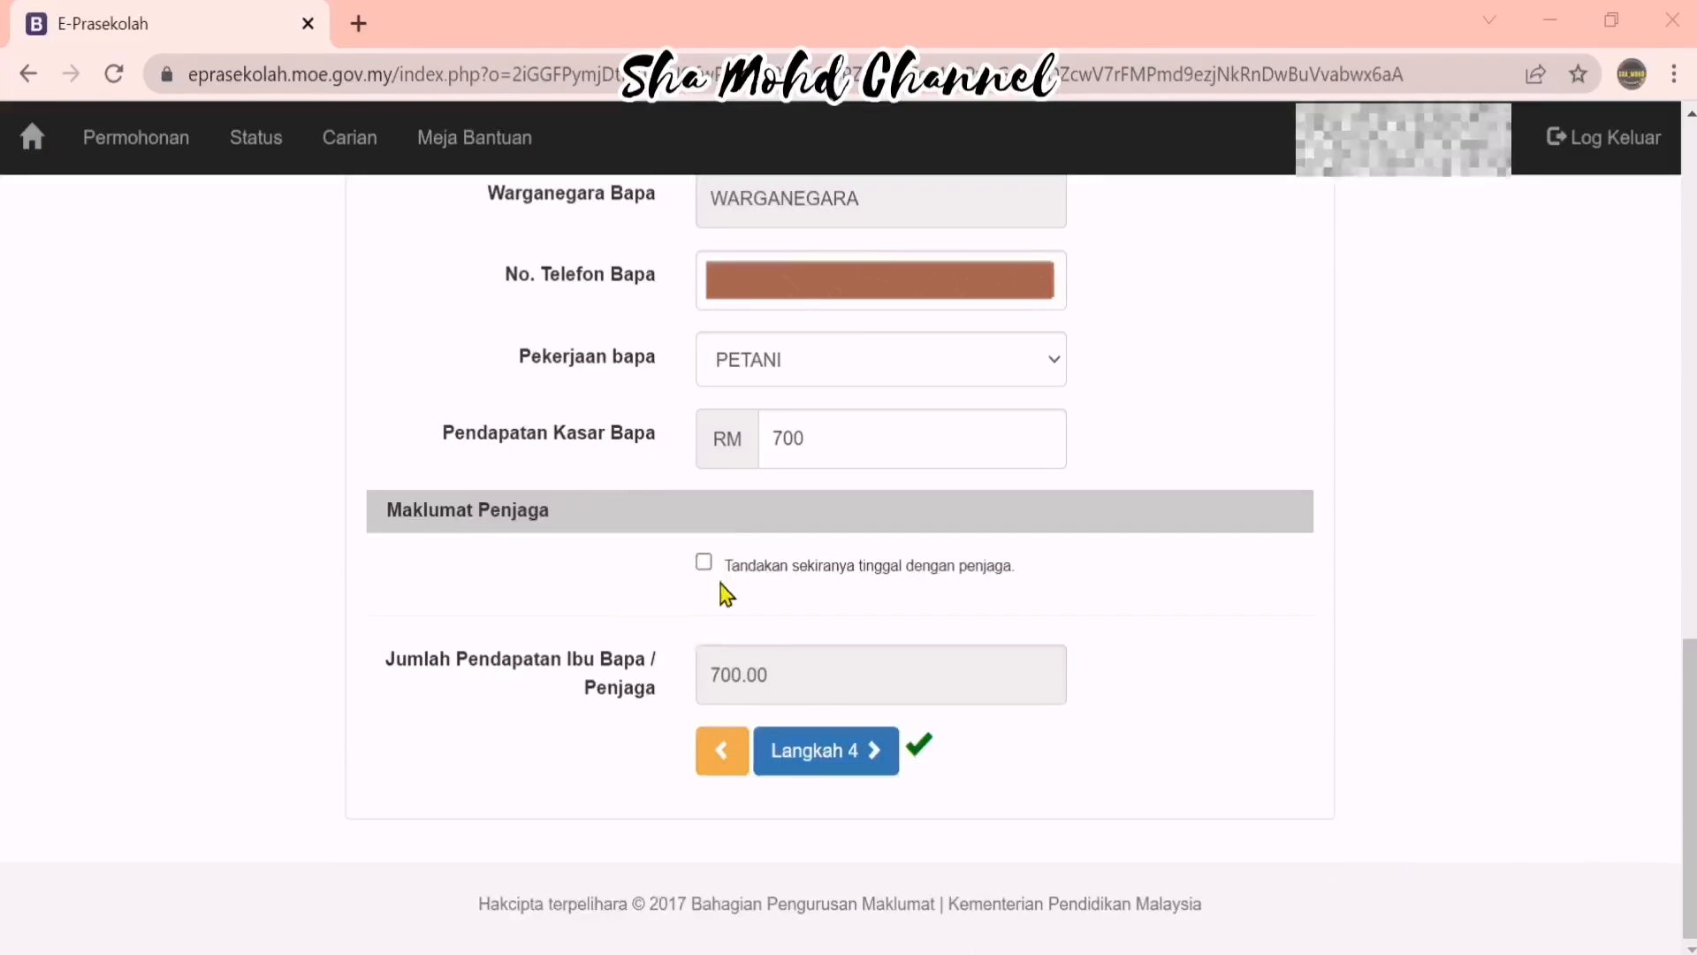
left_click(893, 772)
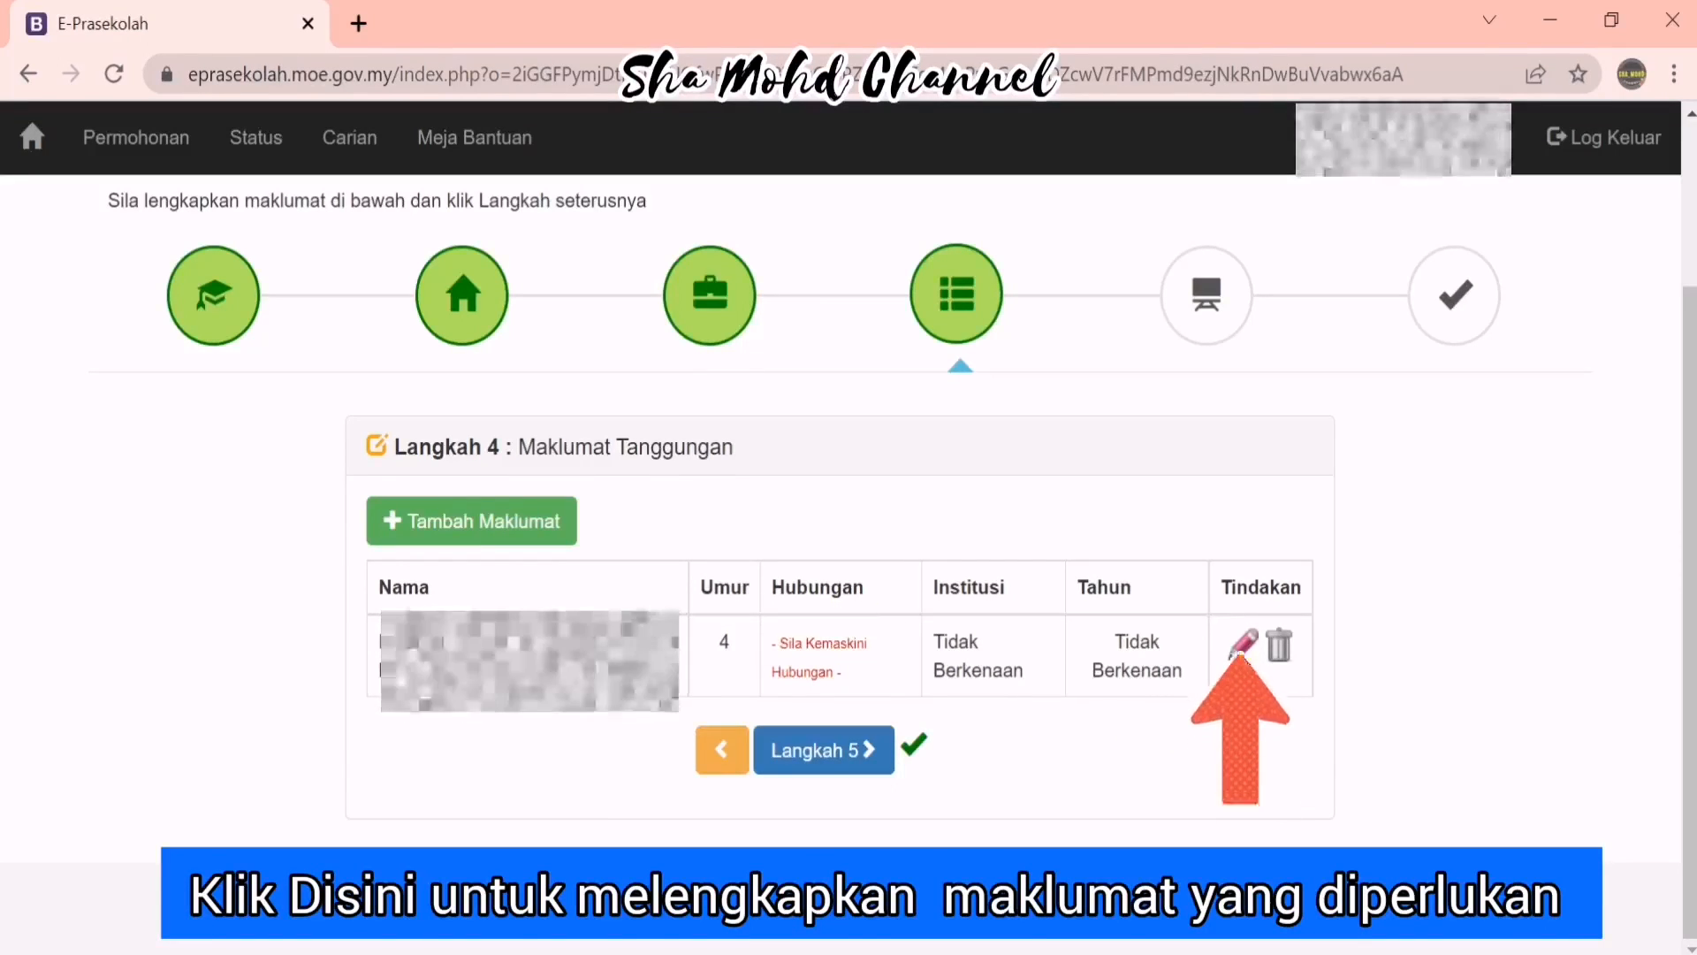
Edit the dependant row, setting Hubungan to ANAK and Sekolah to Tidak Berkenaan
left_click(1241, 647)
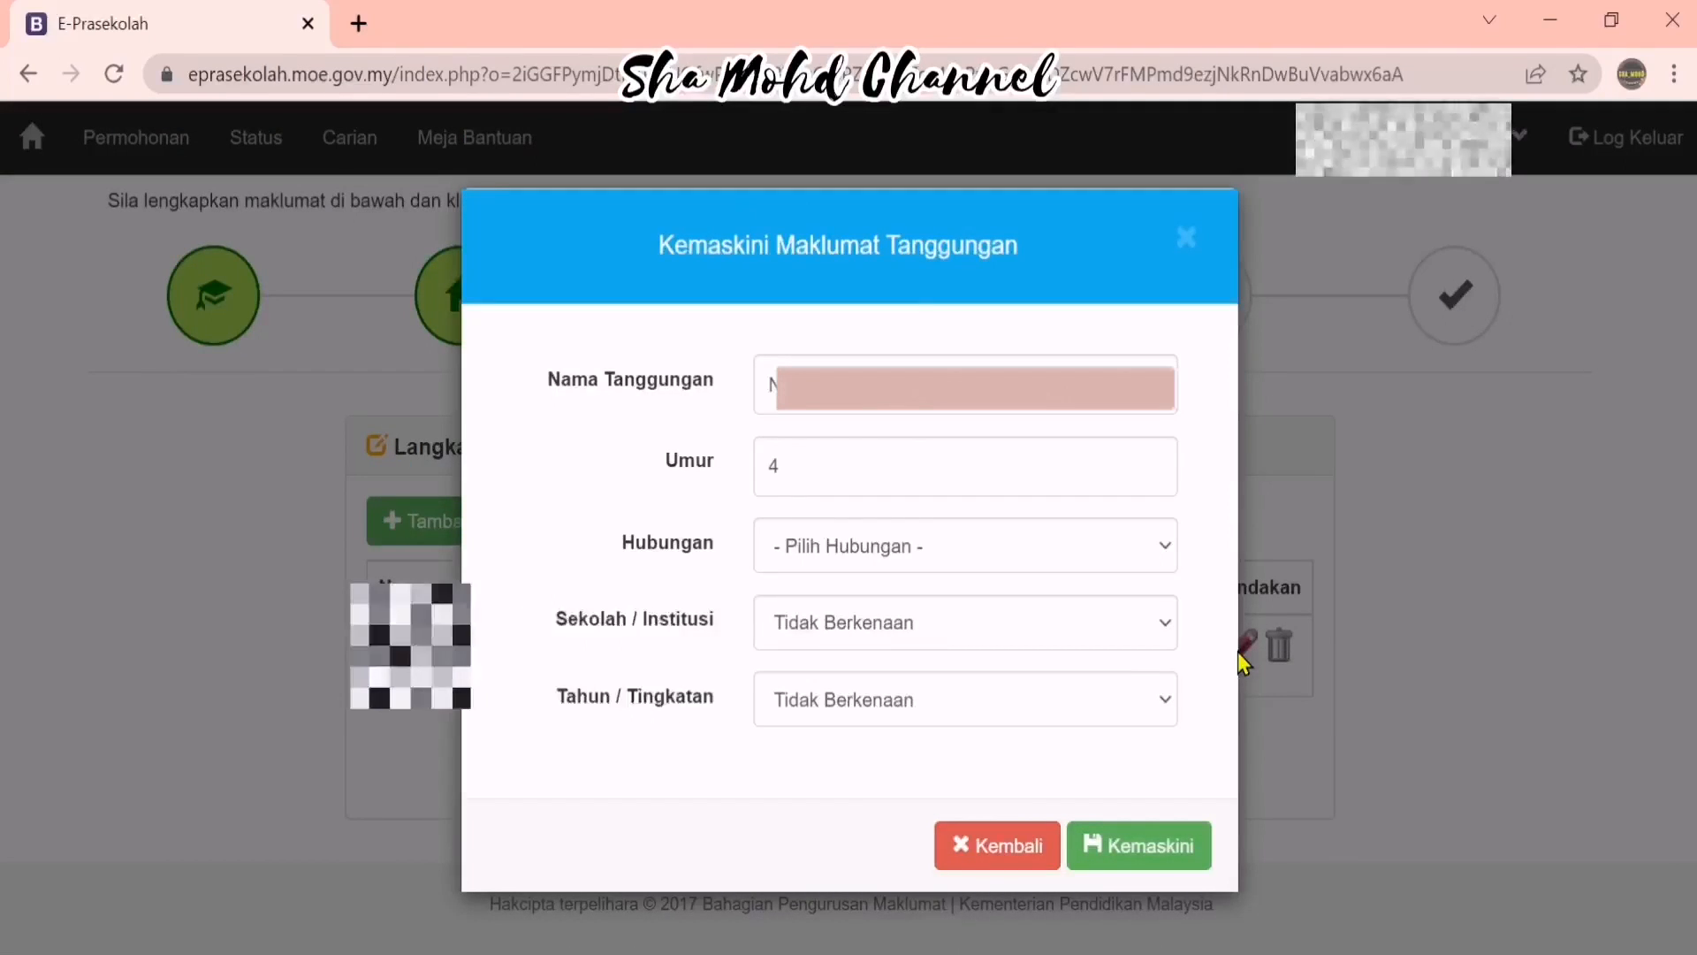
left_click(1033, 550)
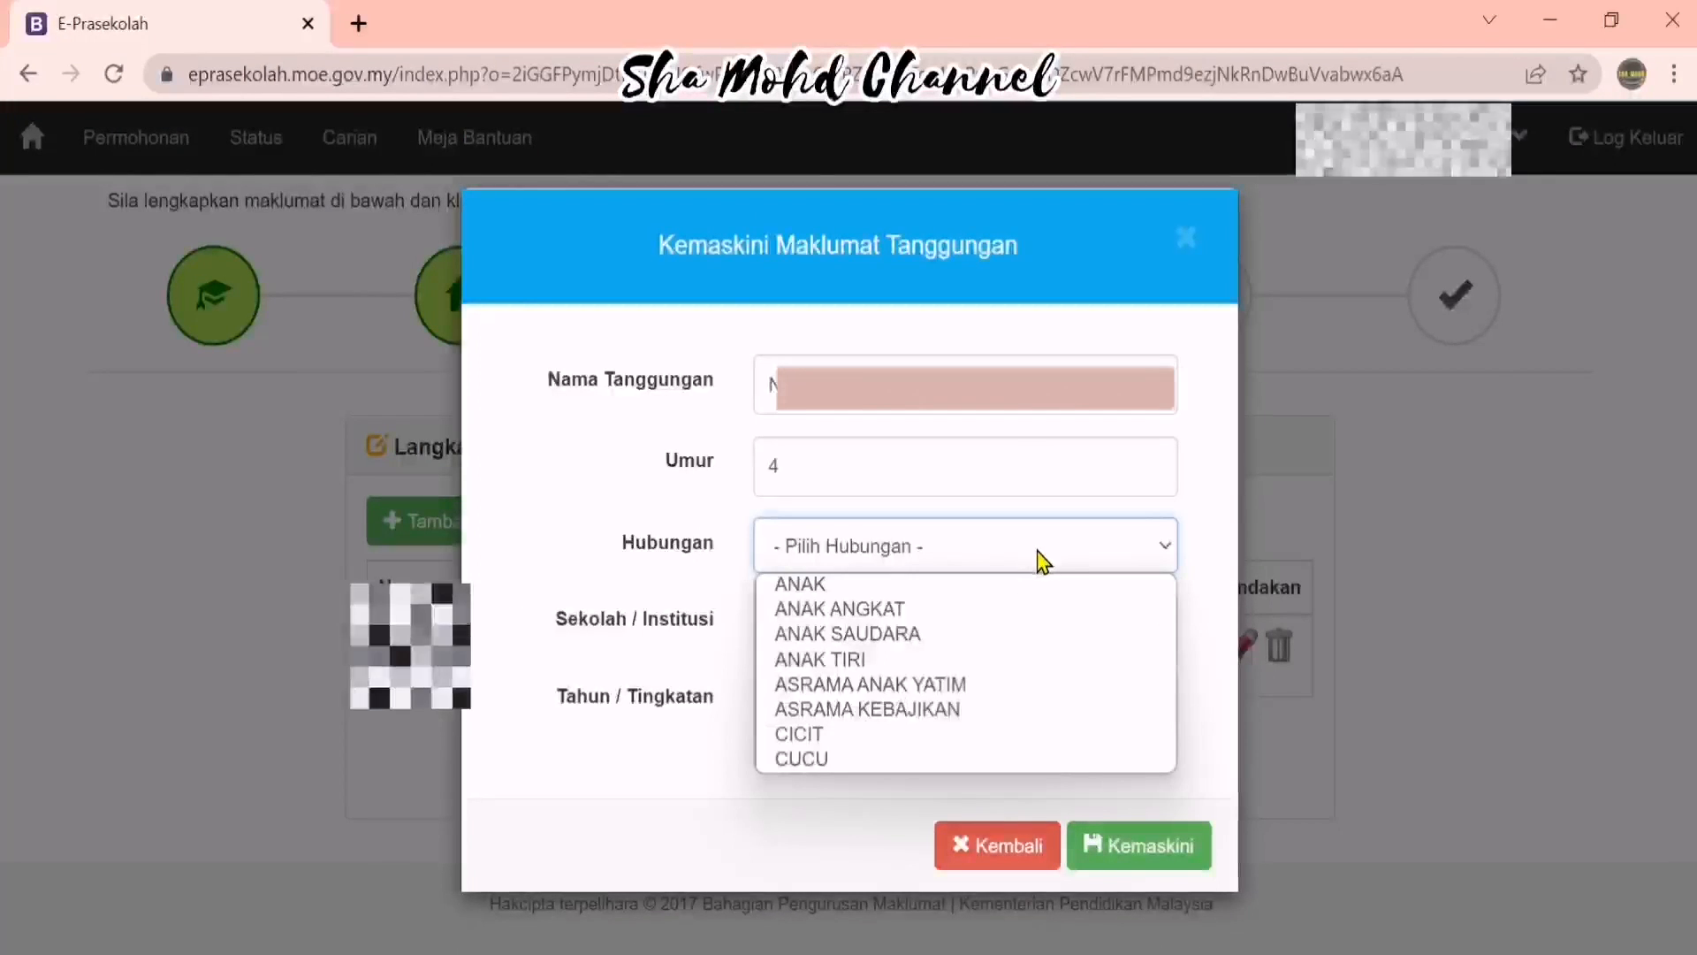
left_click(984, 585)
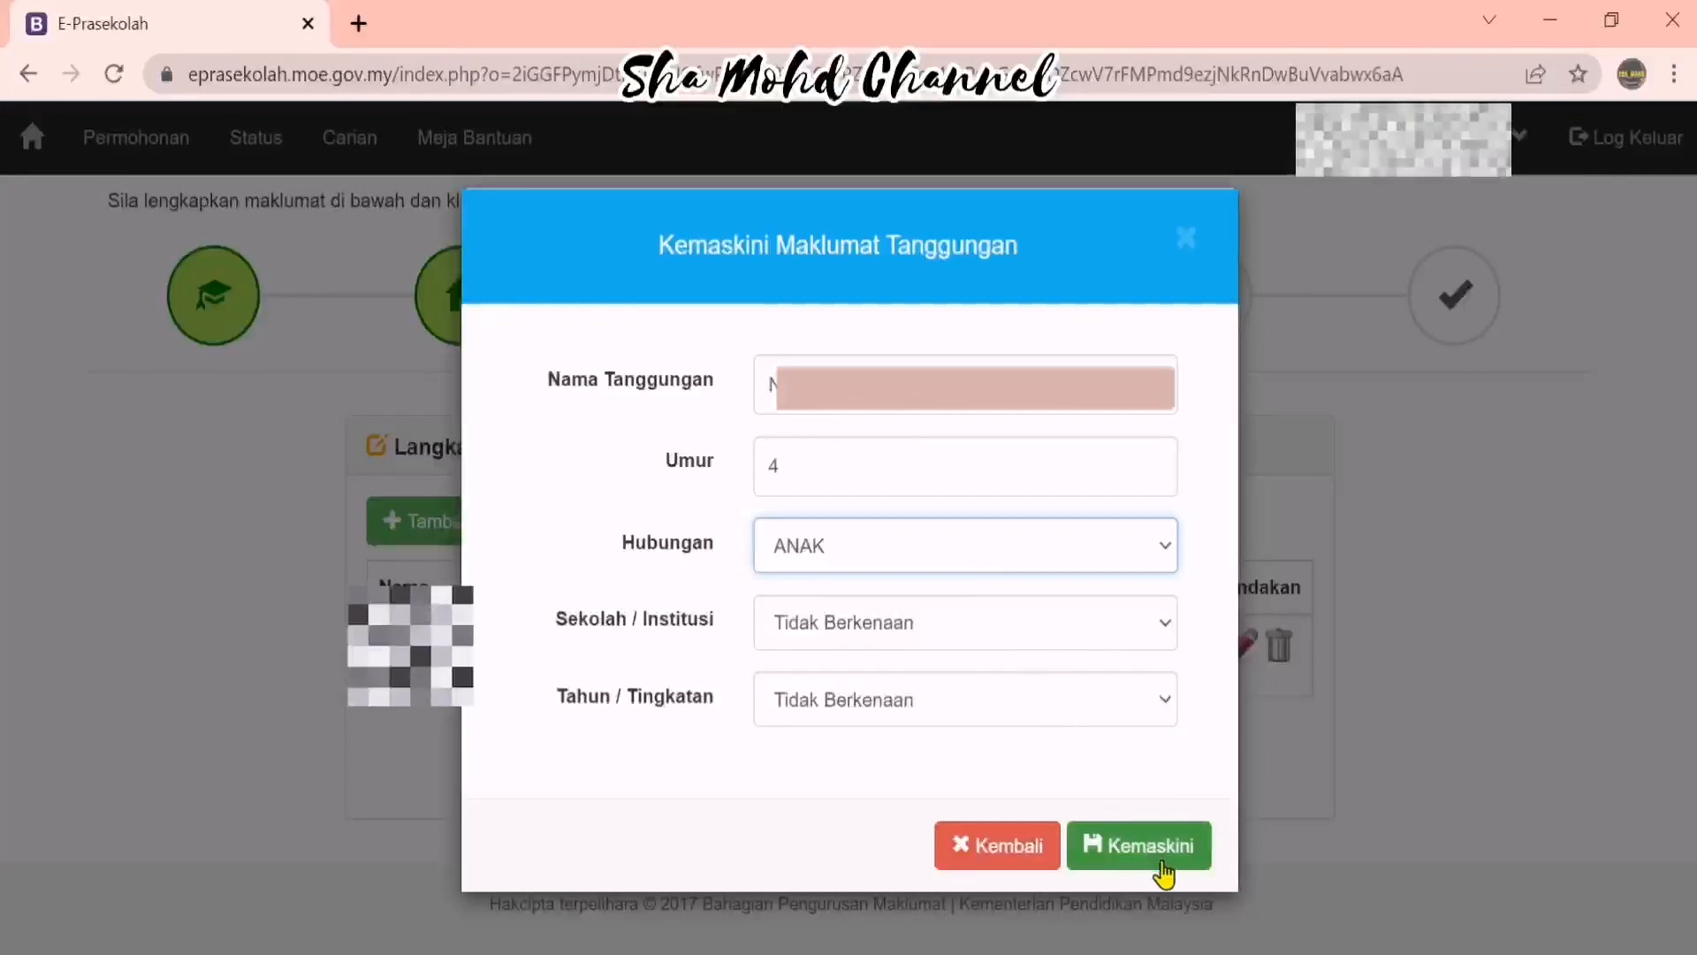
left_click(1156, 641)
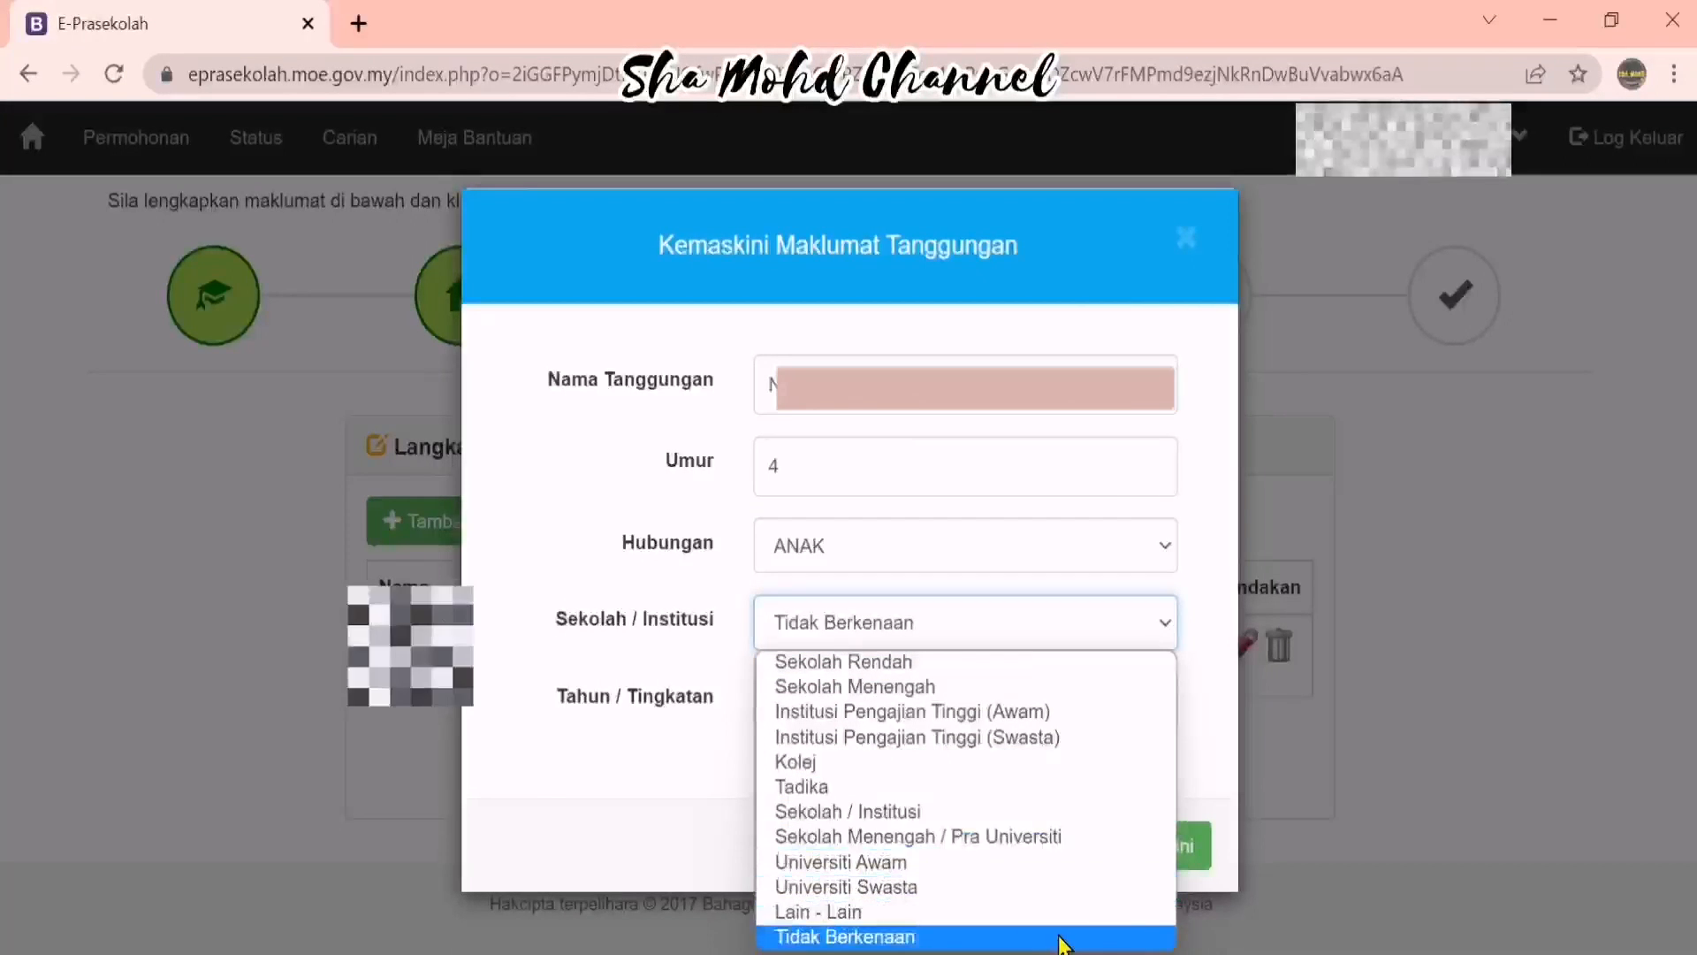
left_click(1575, 769)
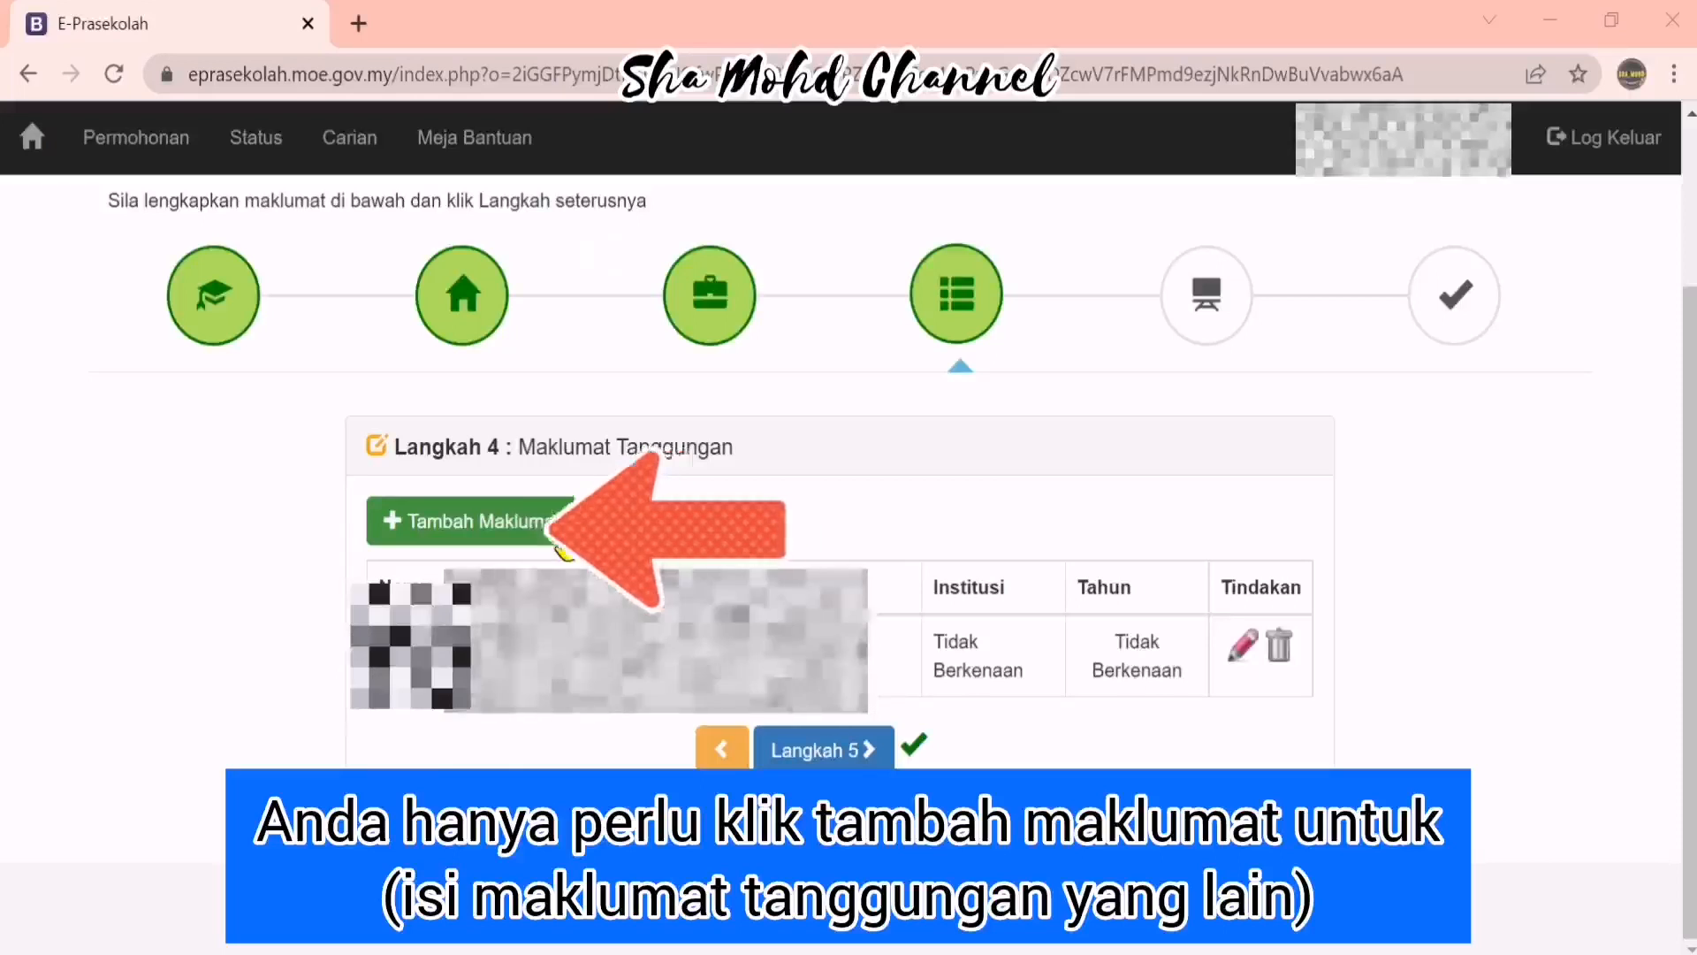
Add another dependant aged 7 with relationship ANAK
left_click(565, 545)
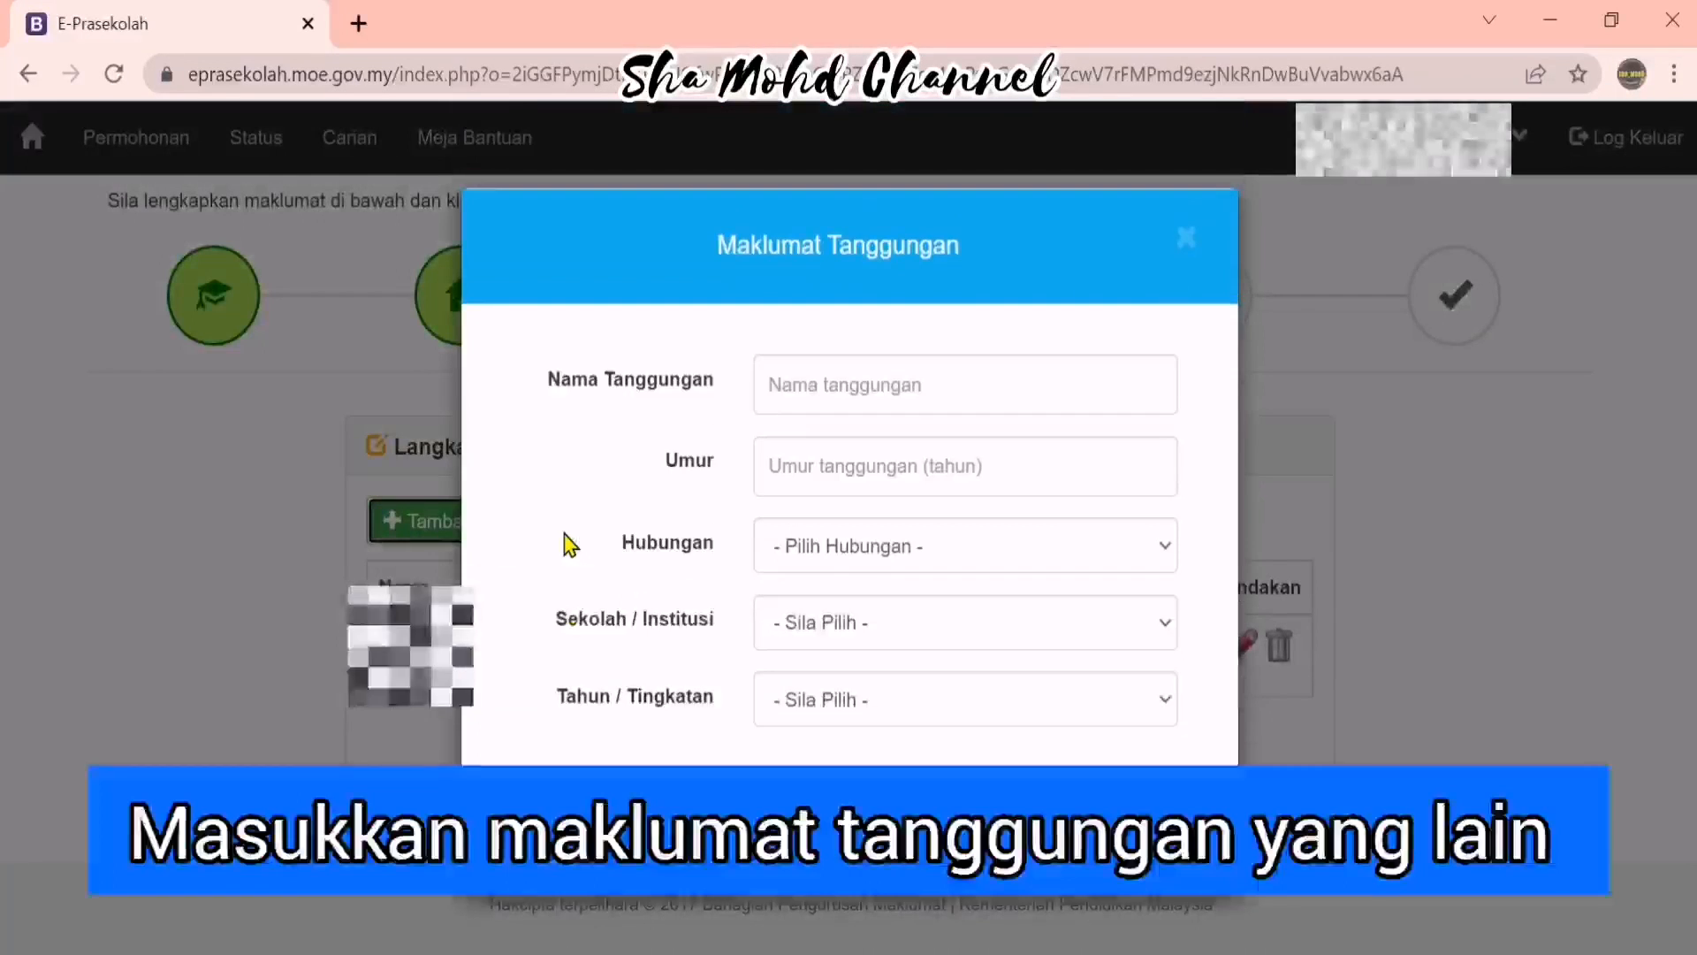
left_click(910, 383)
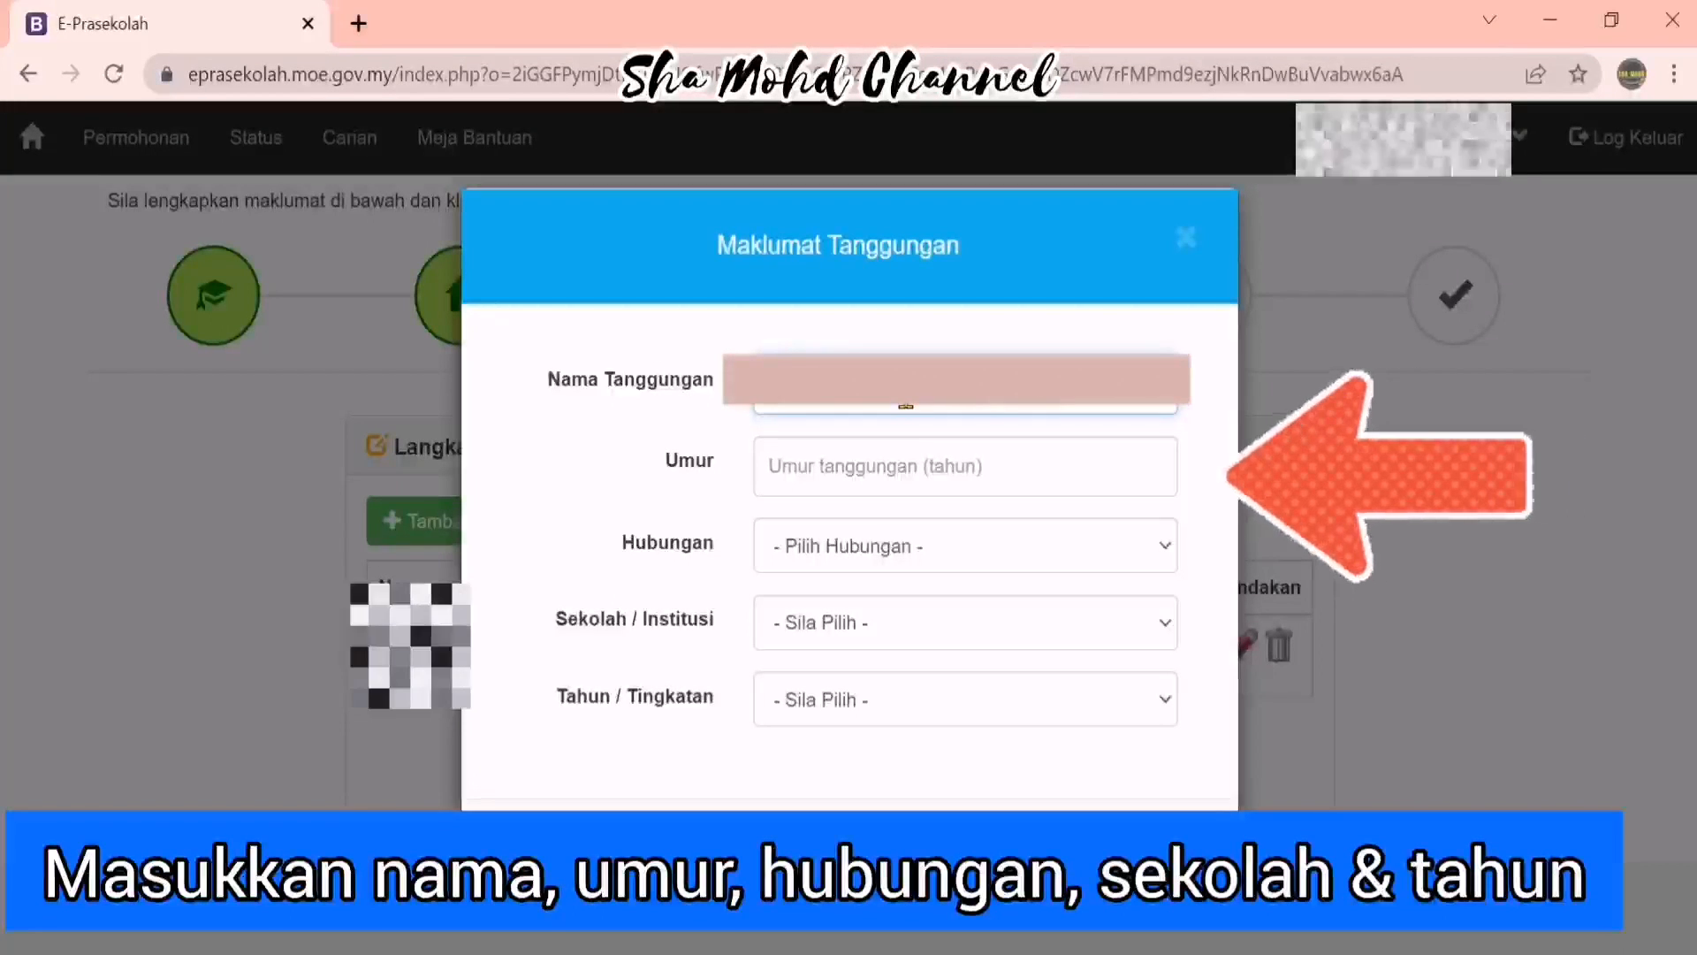
key("Tab")
type("7")
left_click(986, 550)
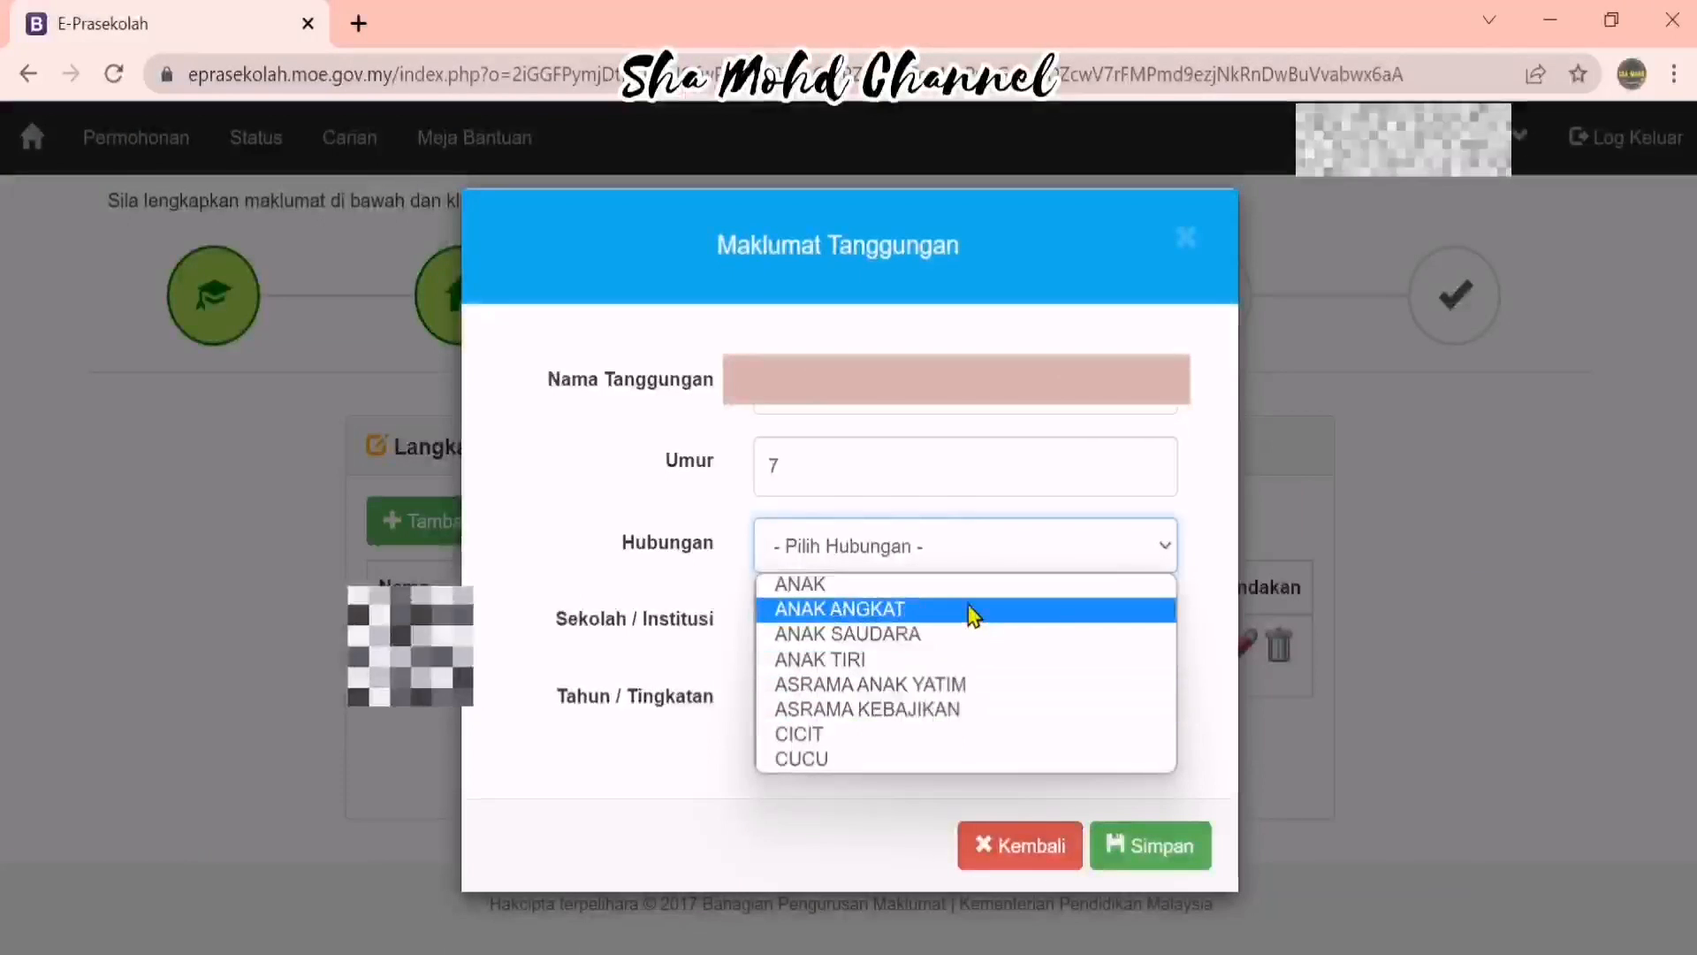
left_click(968, 589)
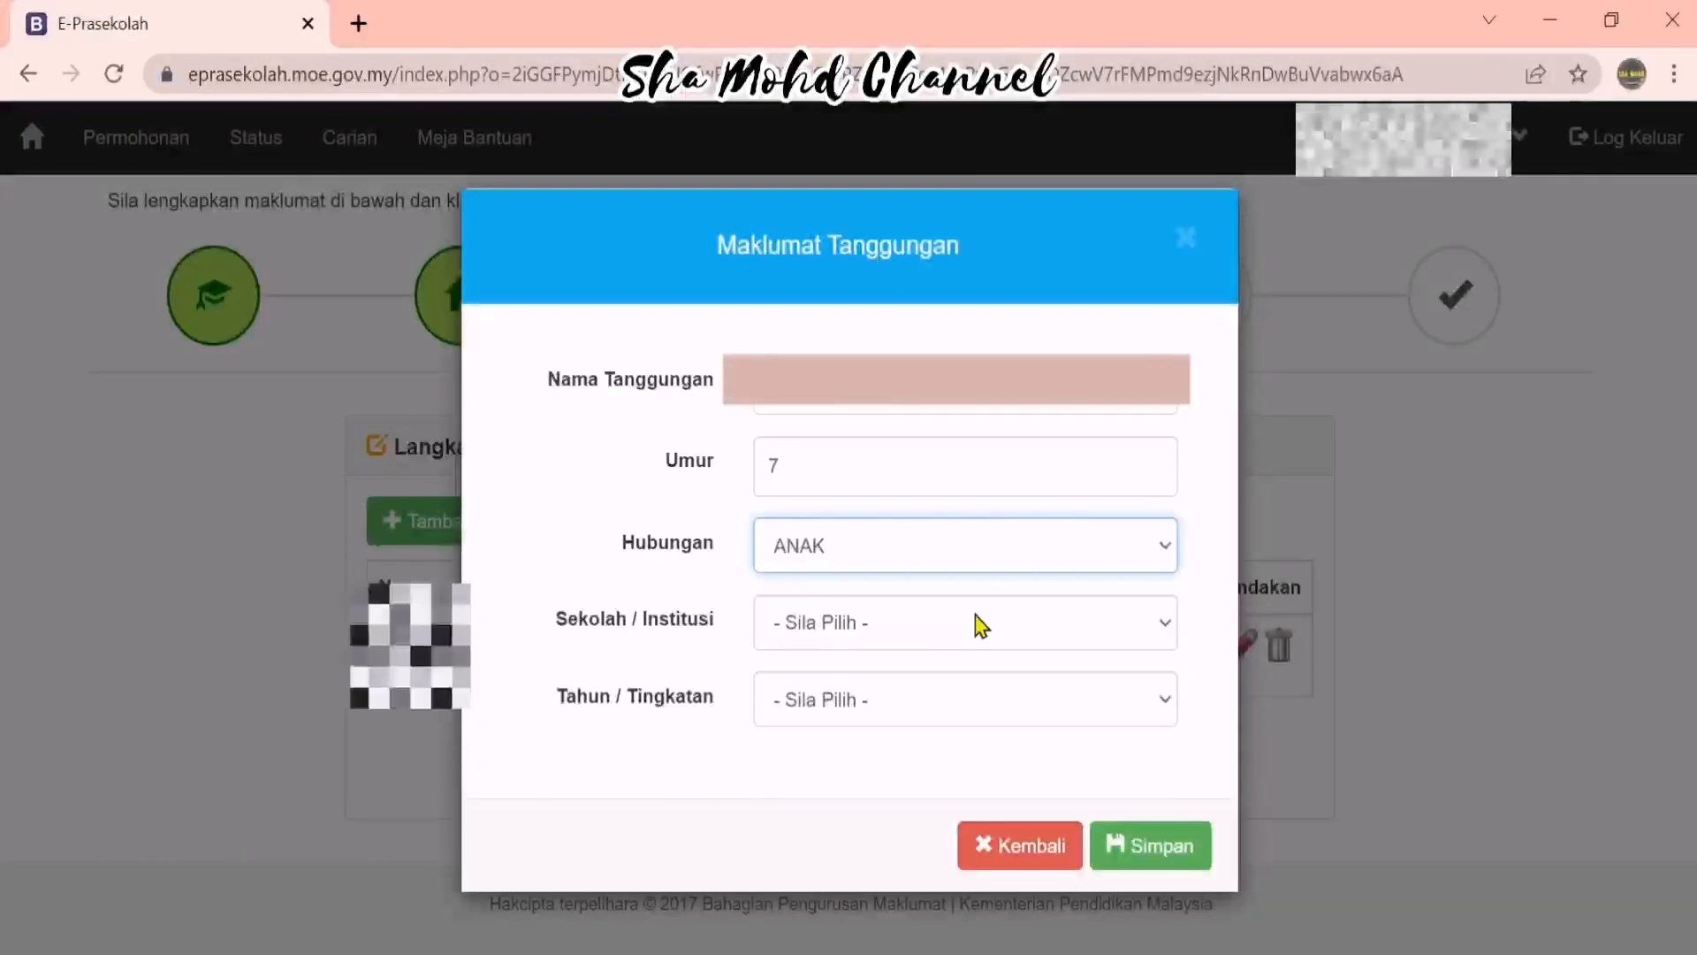
Set the dependant's school to Sekolah Rendah, Year 1, save it, and go to Langkah 5
left_click(981, 636)
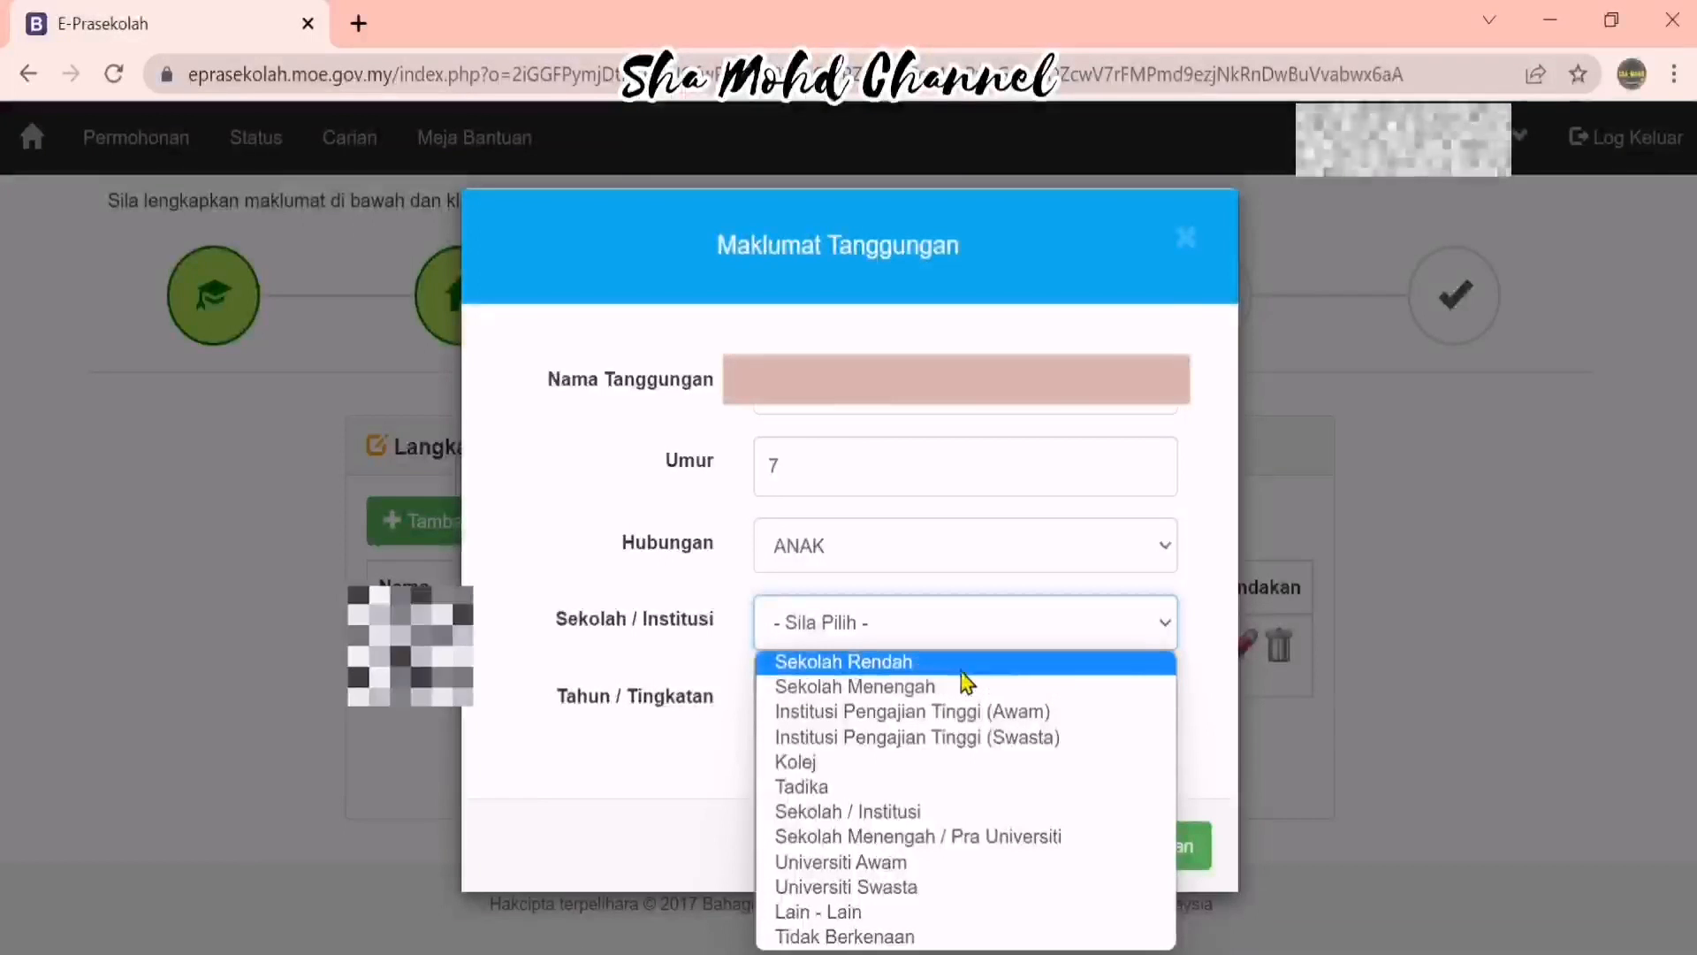
left_click(991, 666)
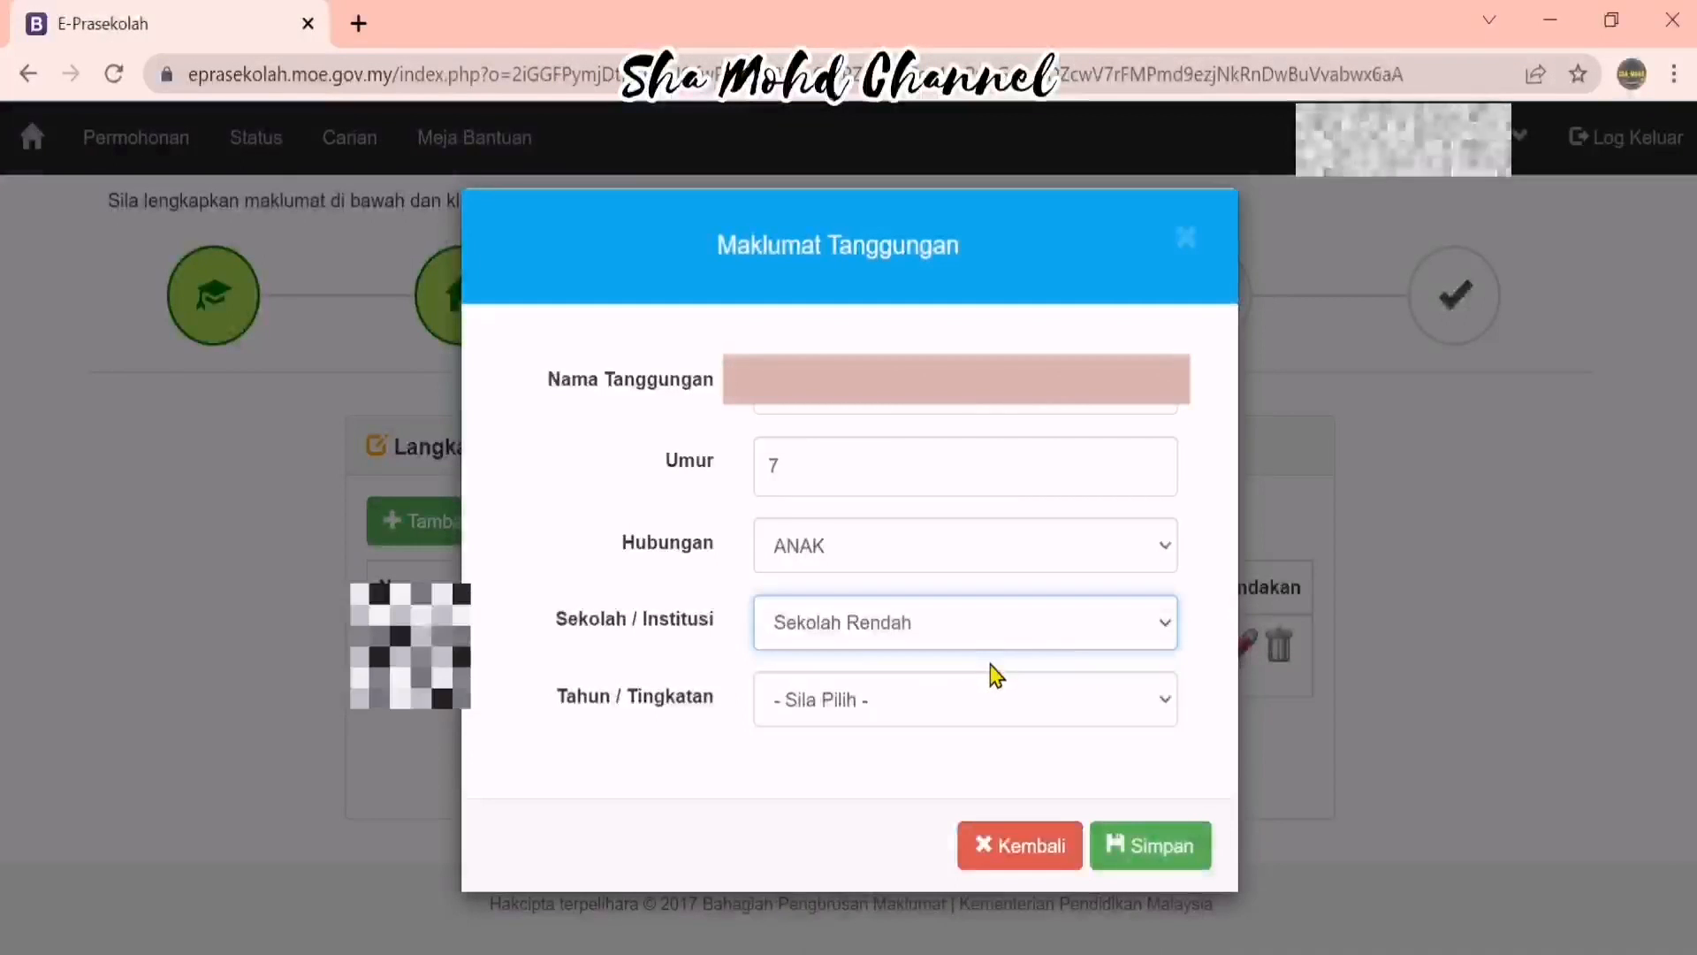
left_click(981, 707)
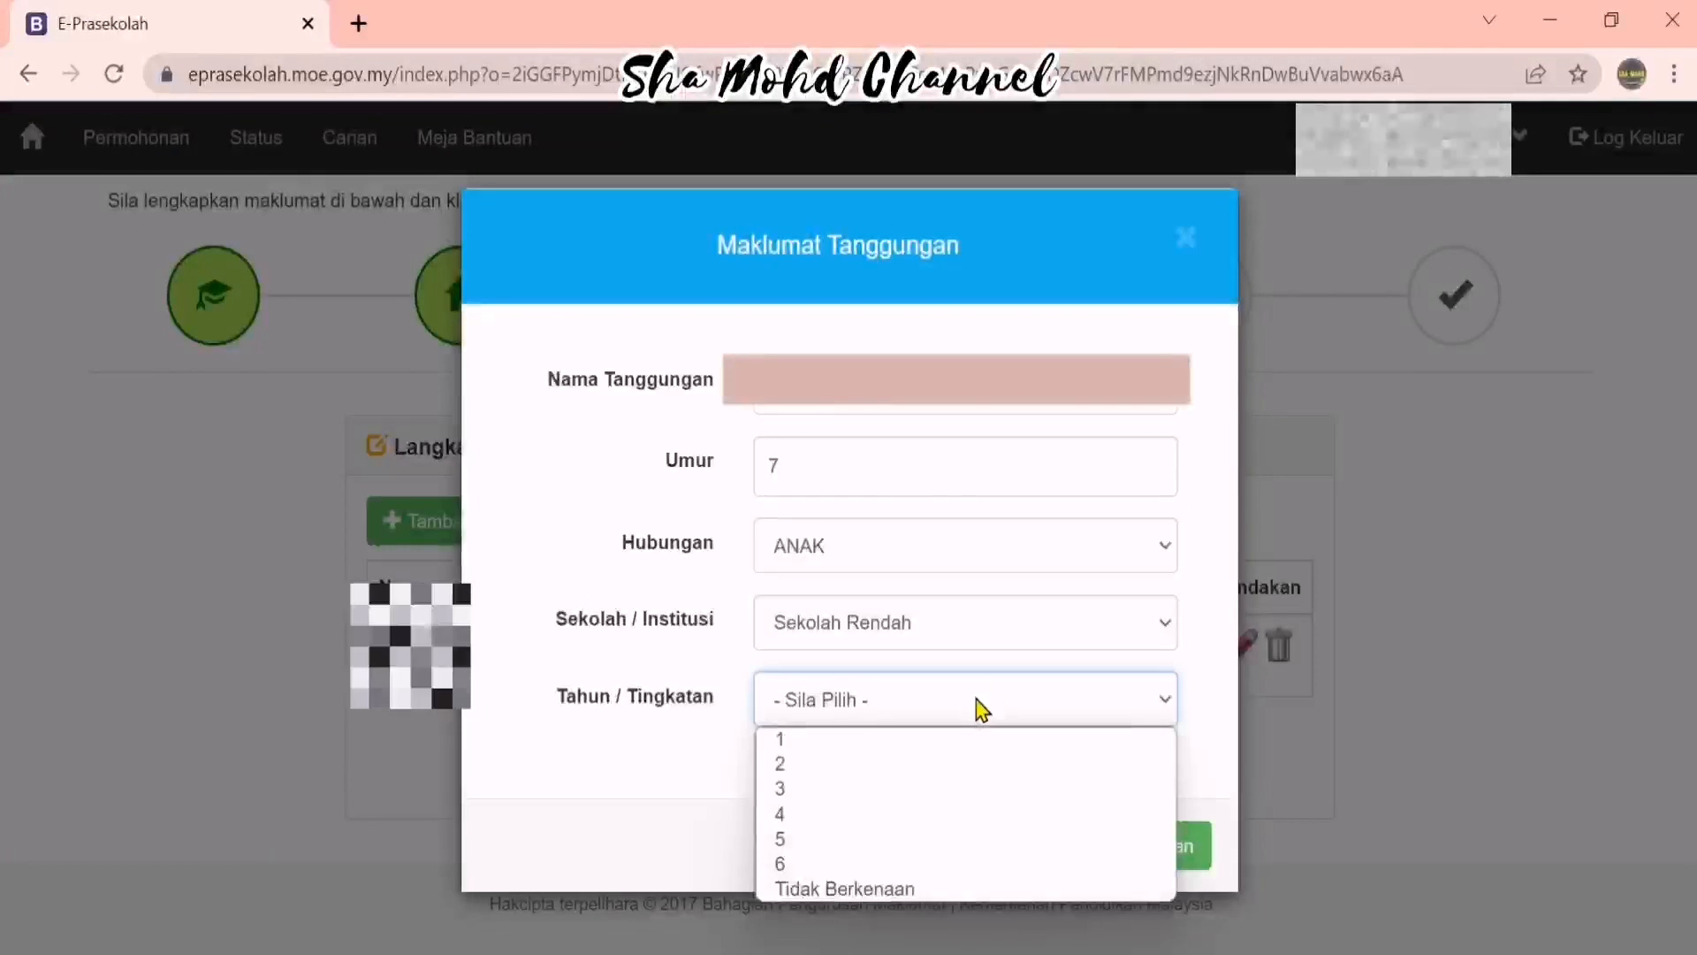
left_click(956, 748)
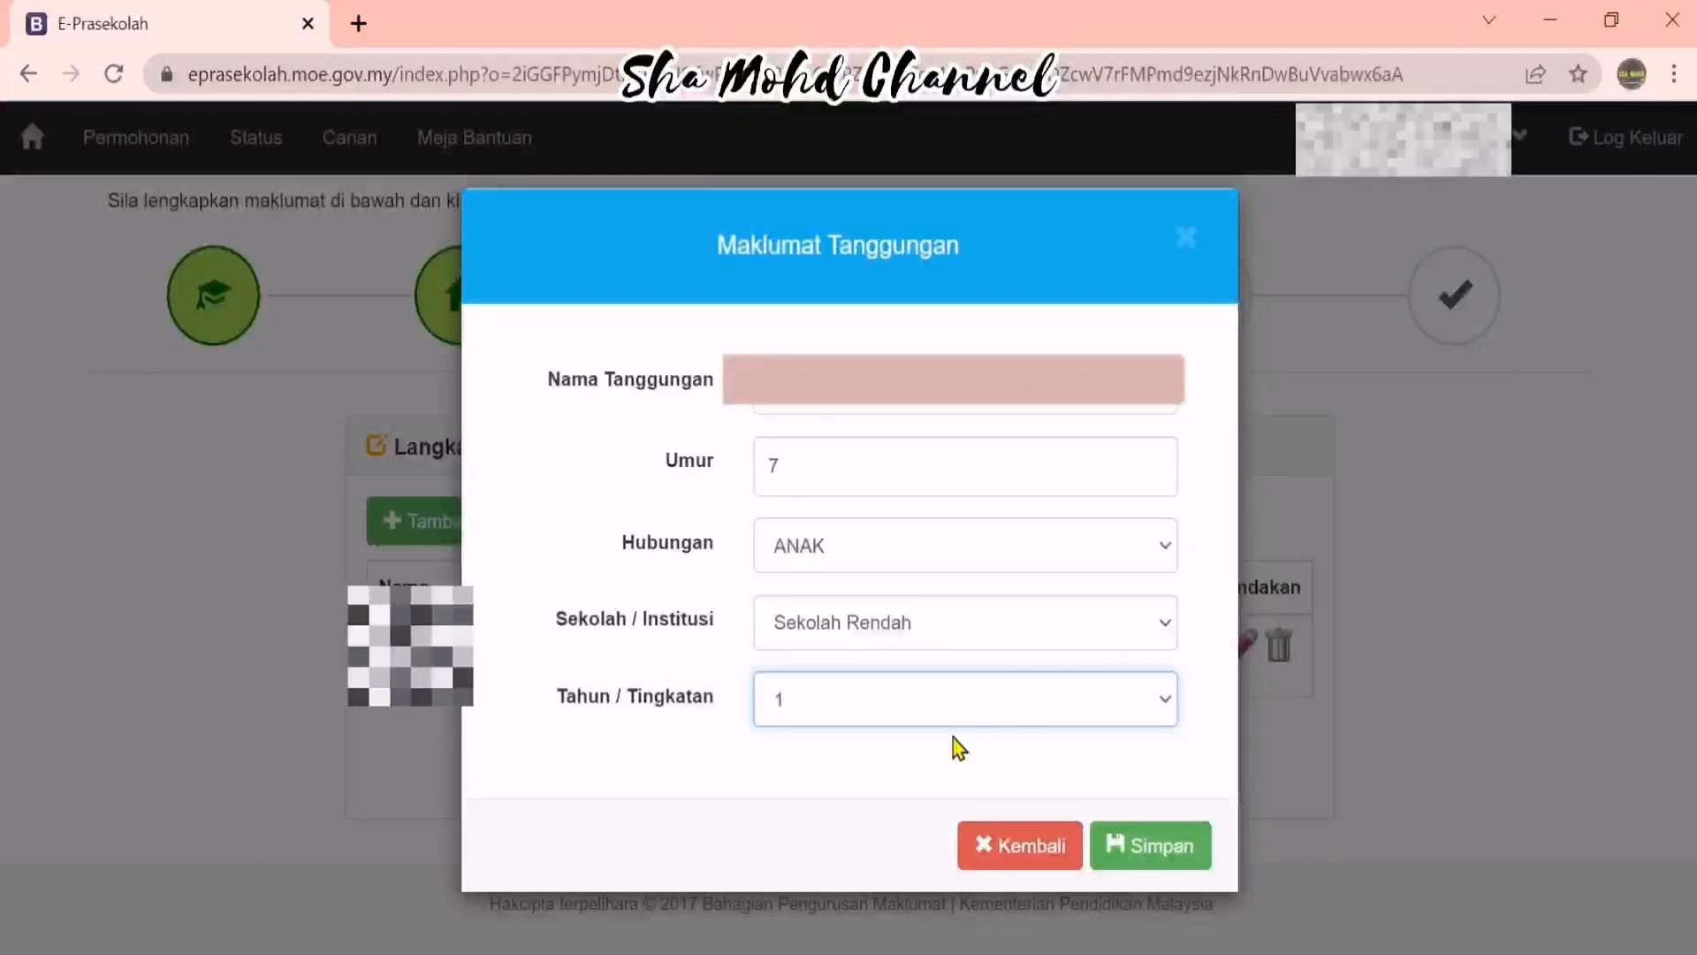
left_click(1193, 857)
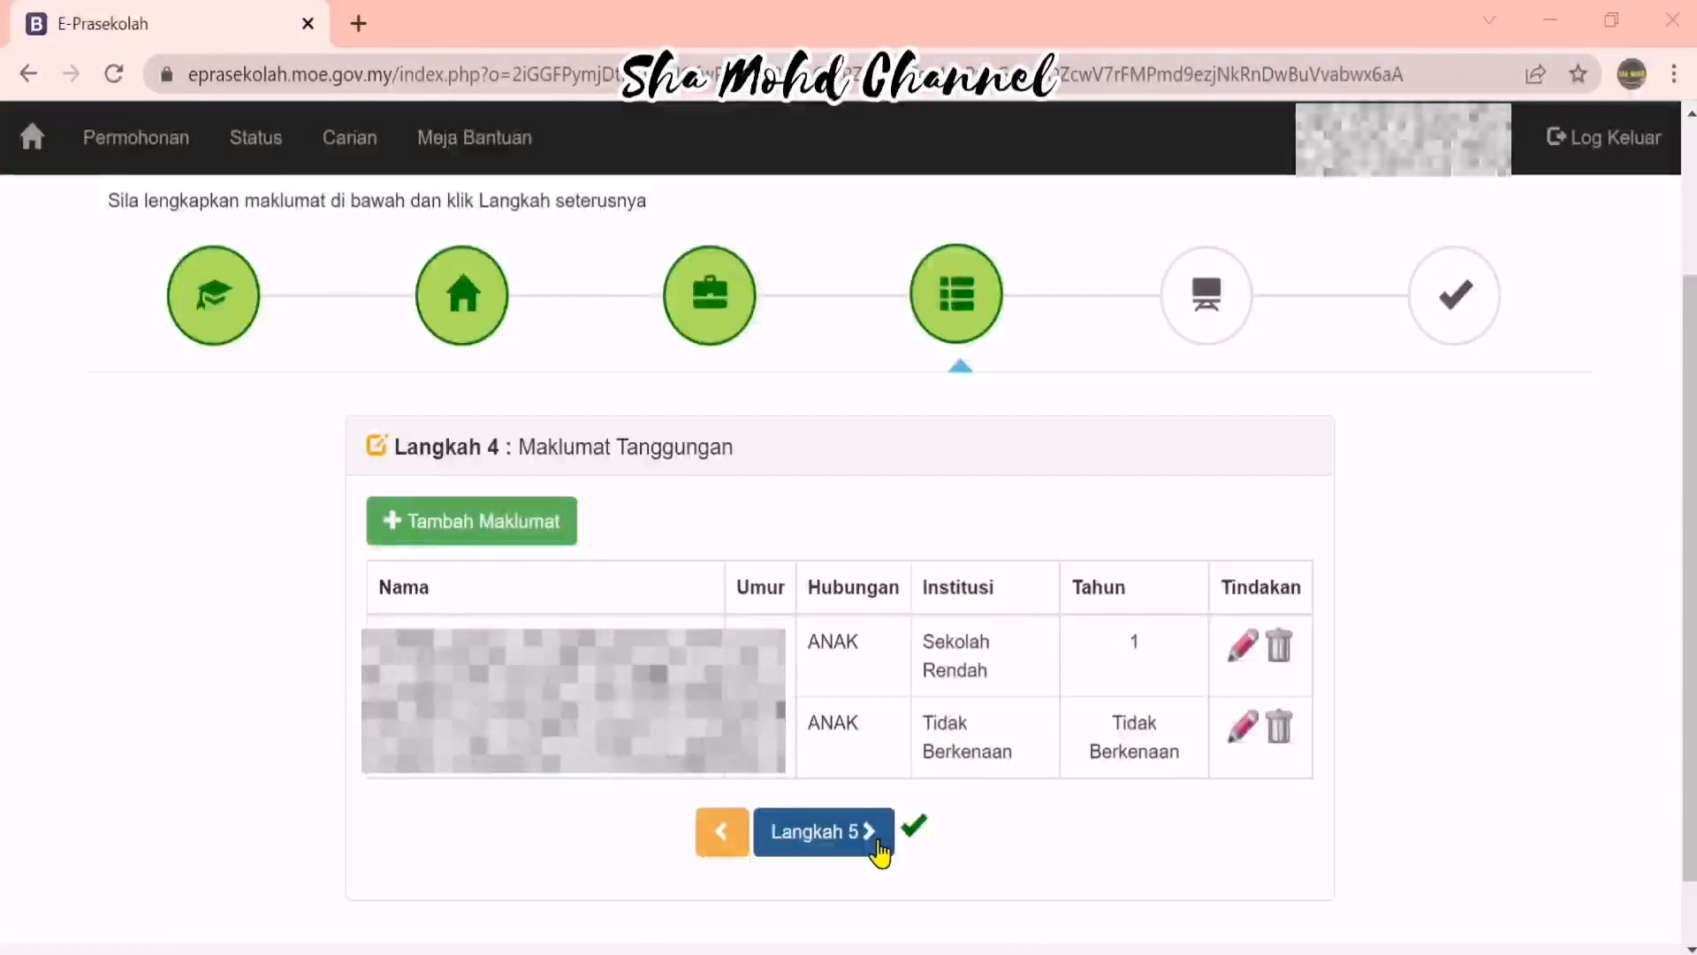
left_click(880, 844)
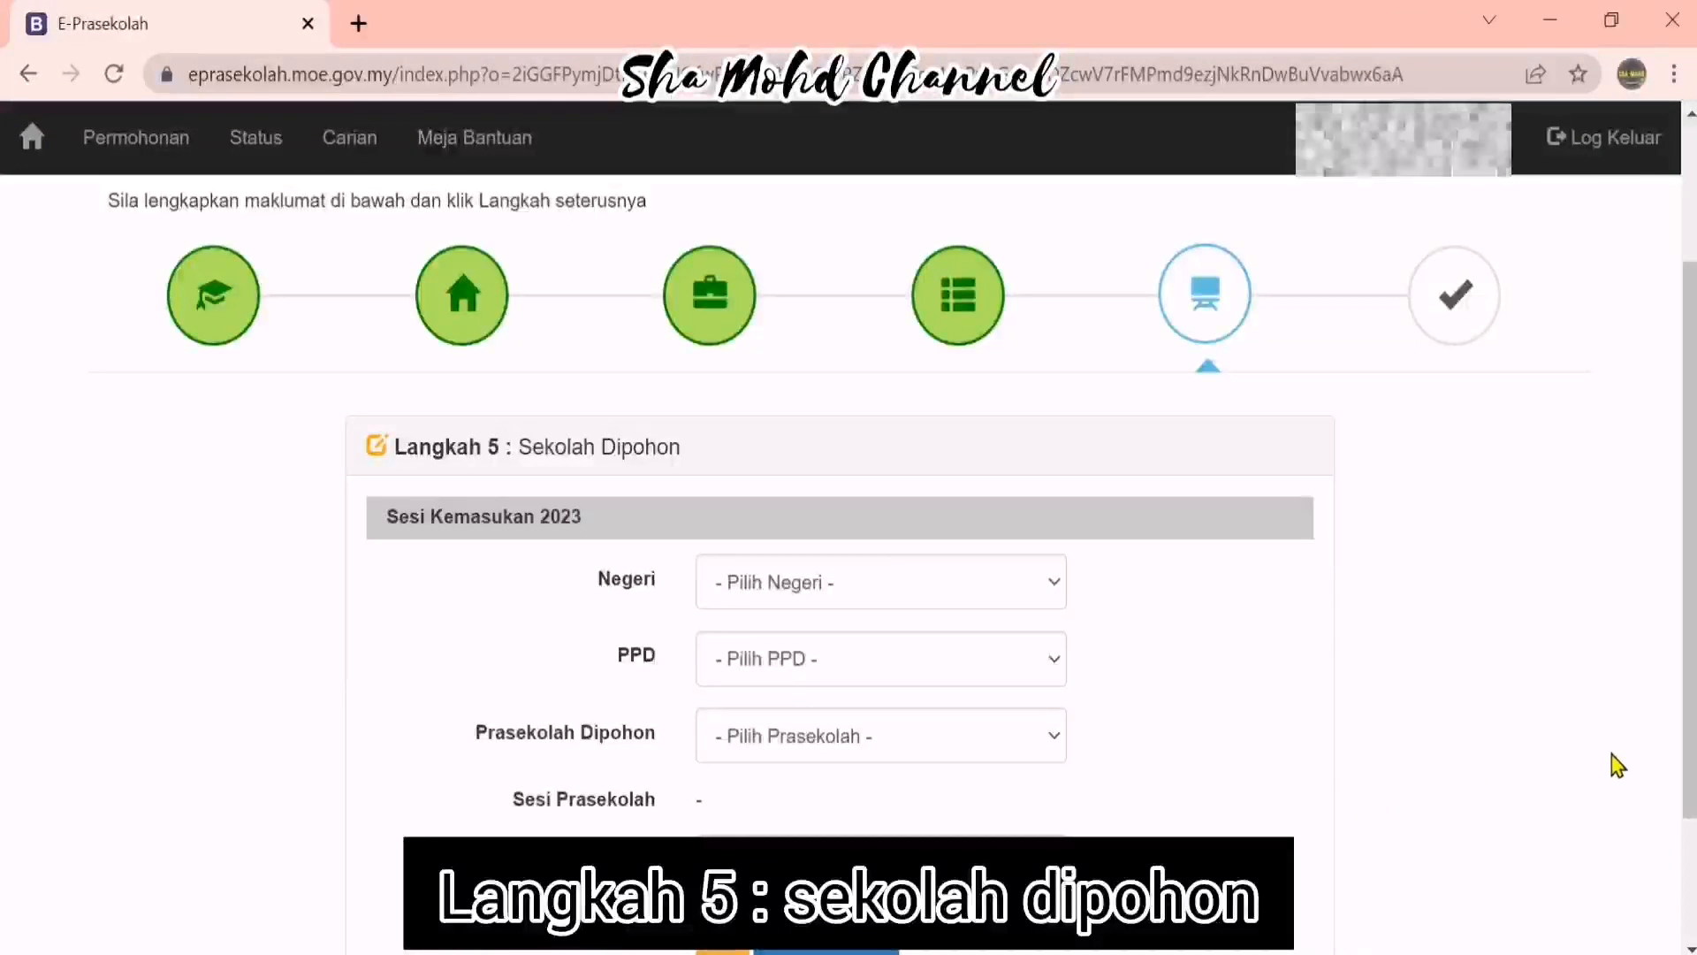
Pick the Negeri, PPD and Prasekolah Dipohon, and set Anggaran Jarak to '5 km dan ke bawah'
scroll(1609, 712, "down", 2)
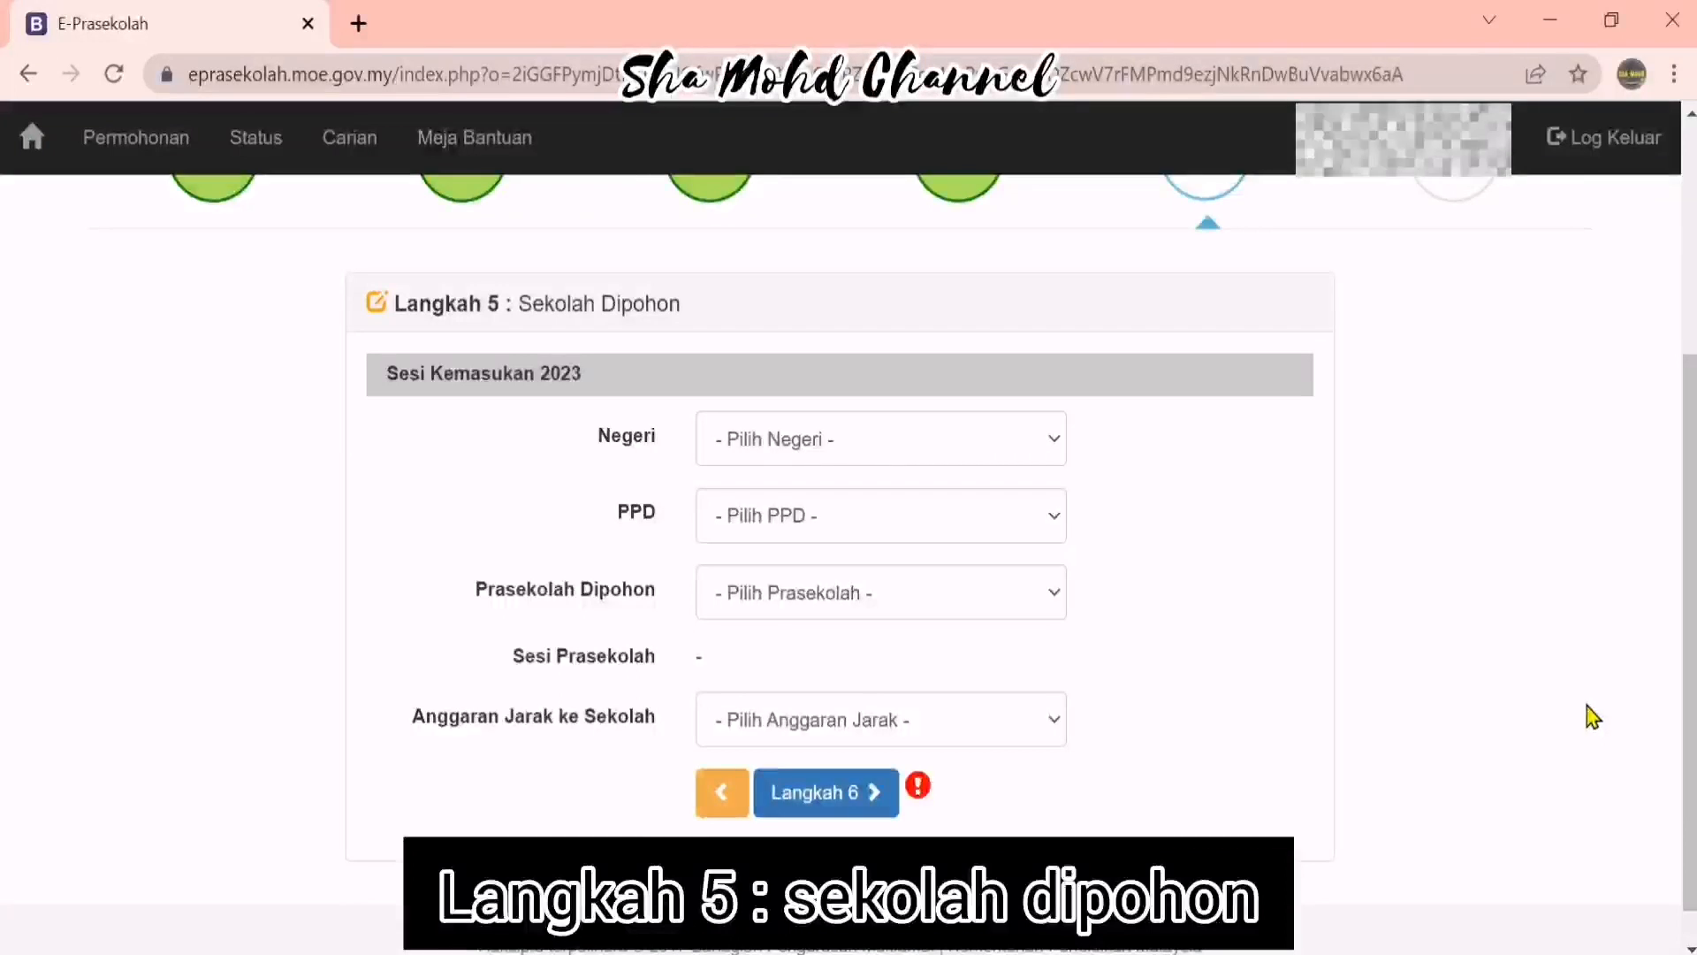
scroll(1592, 716, "up", 2)
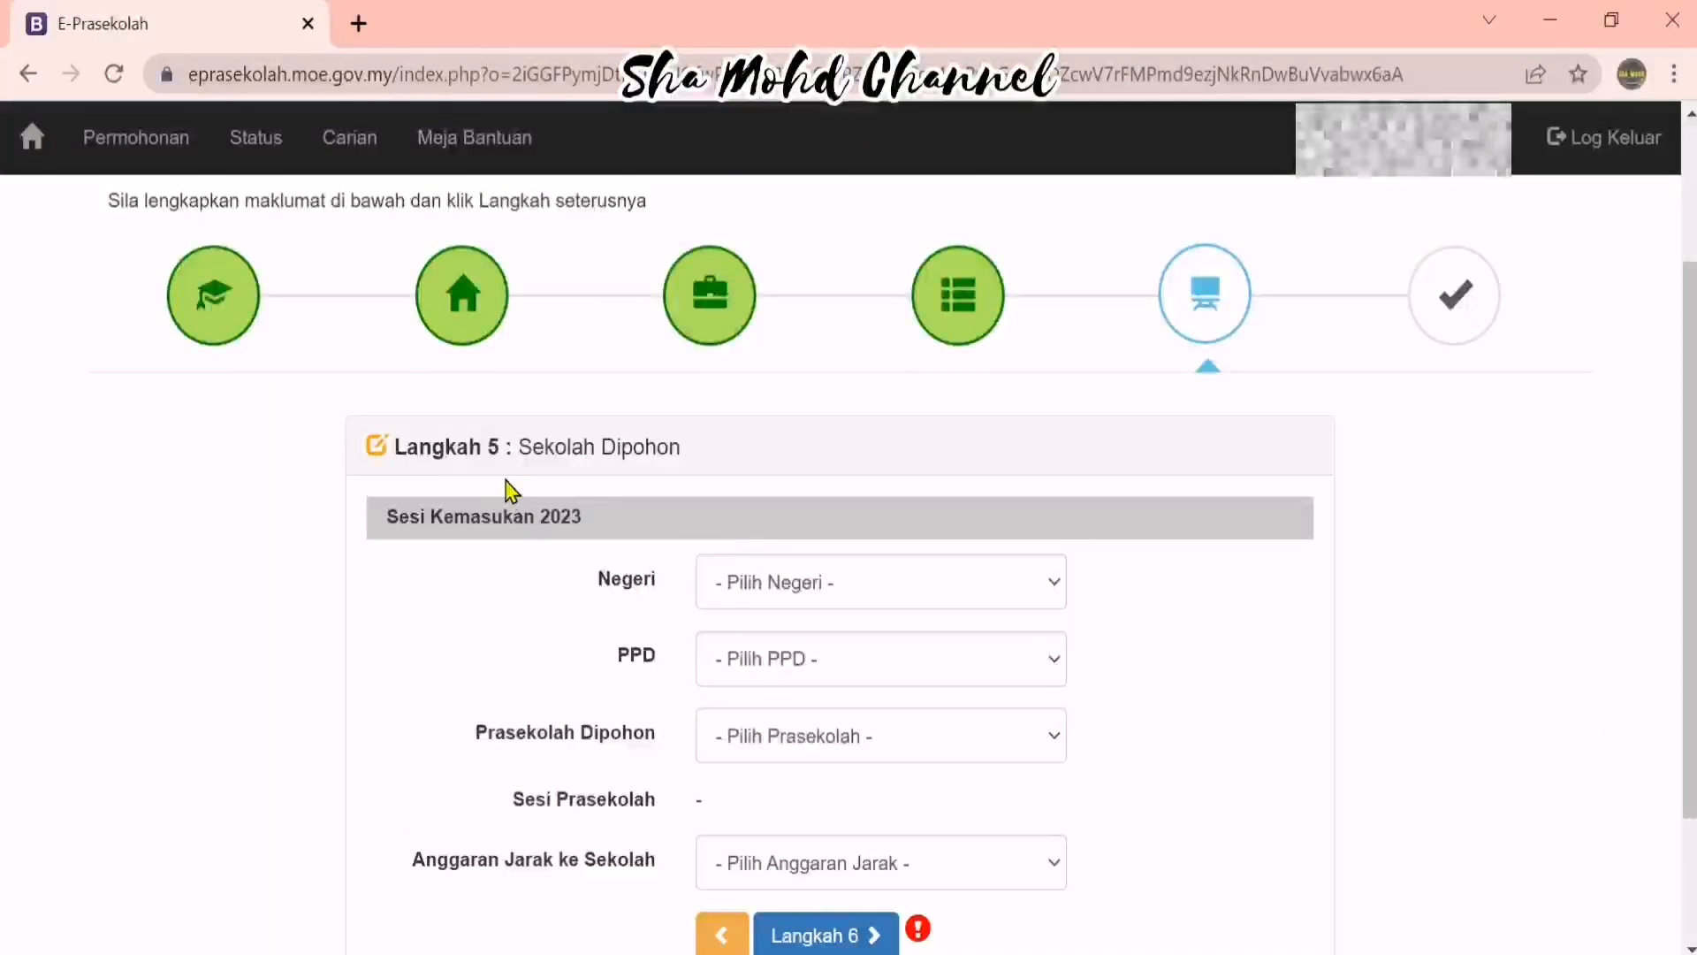
scroll(1230, 638, "down", 2)
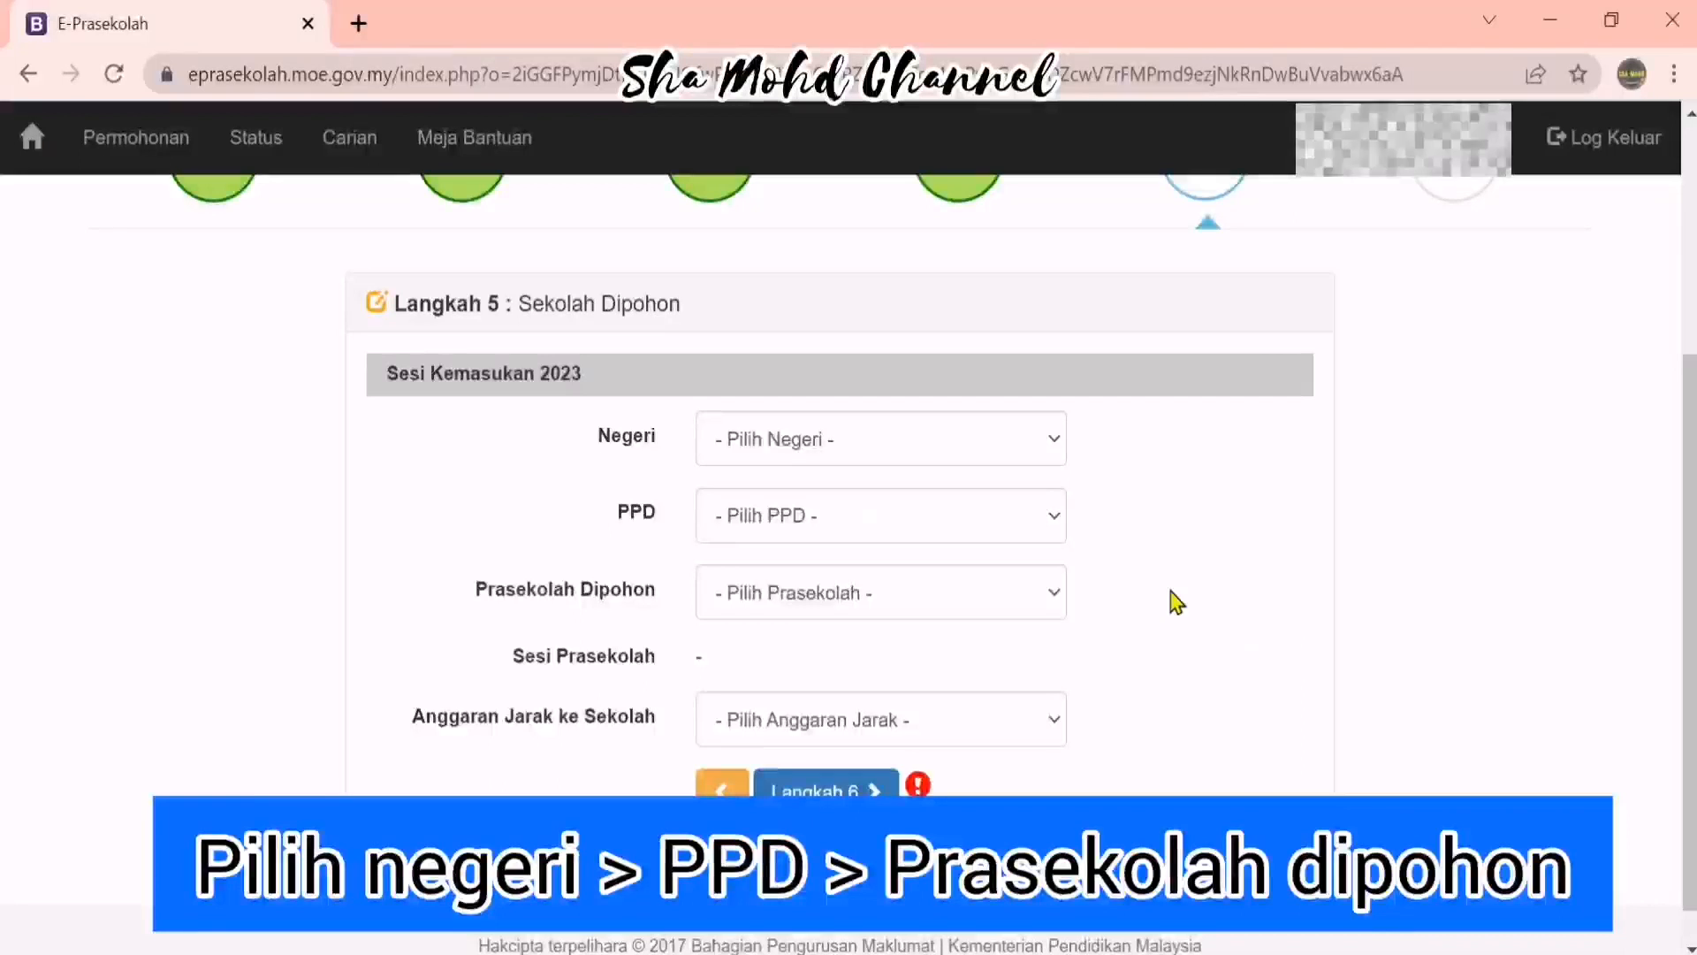
left_click(1014, 456)
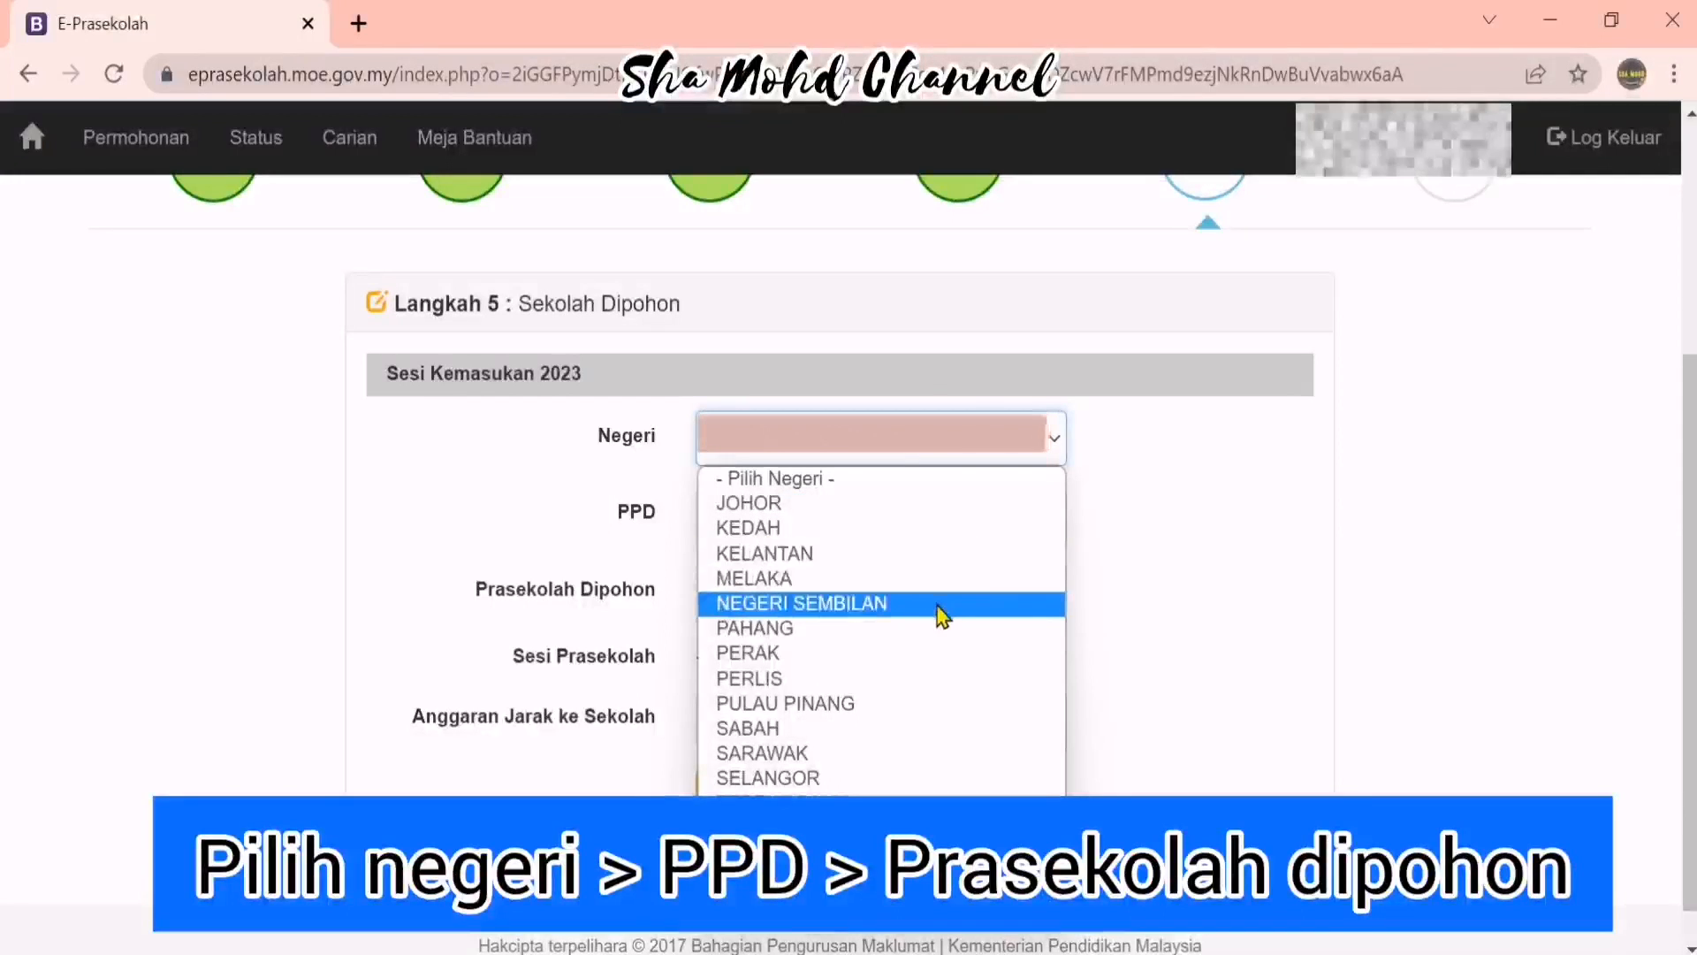
left_click(955, 586)
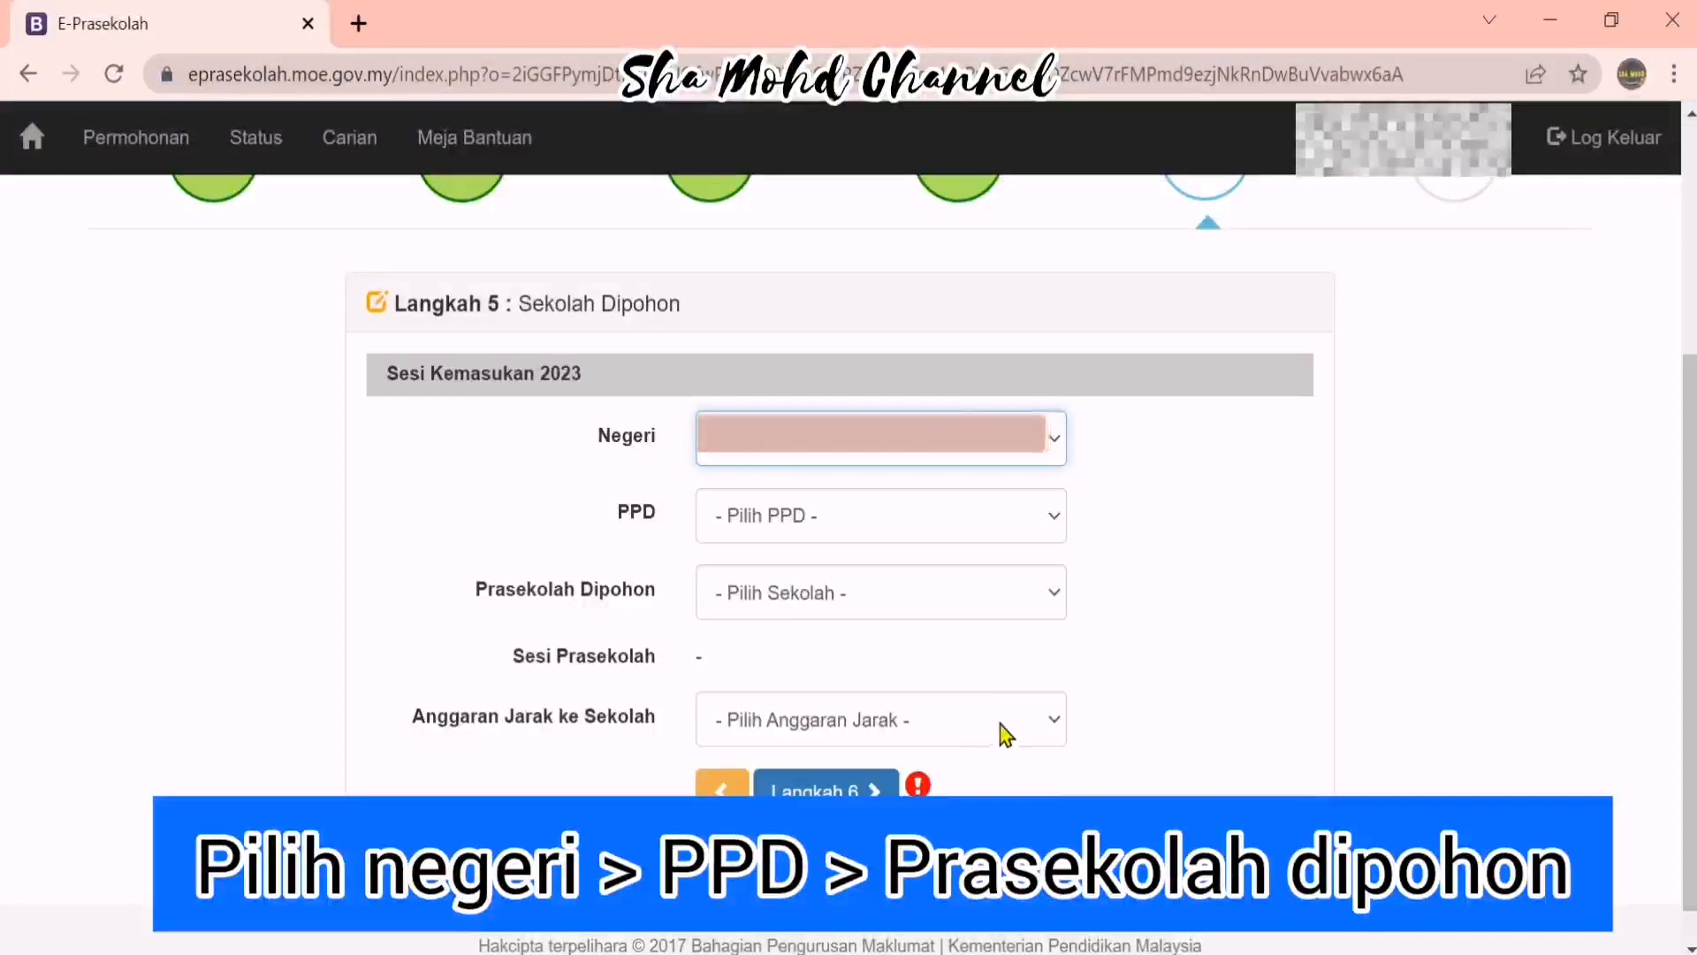
left_click(956, 530)
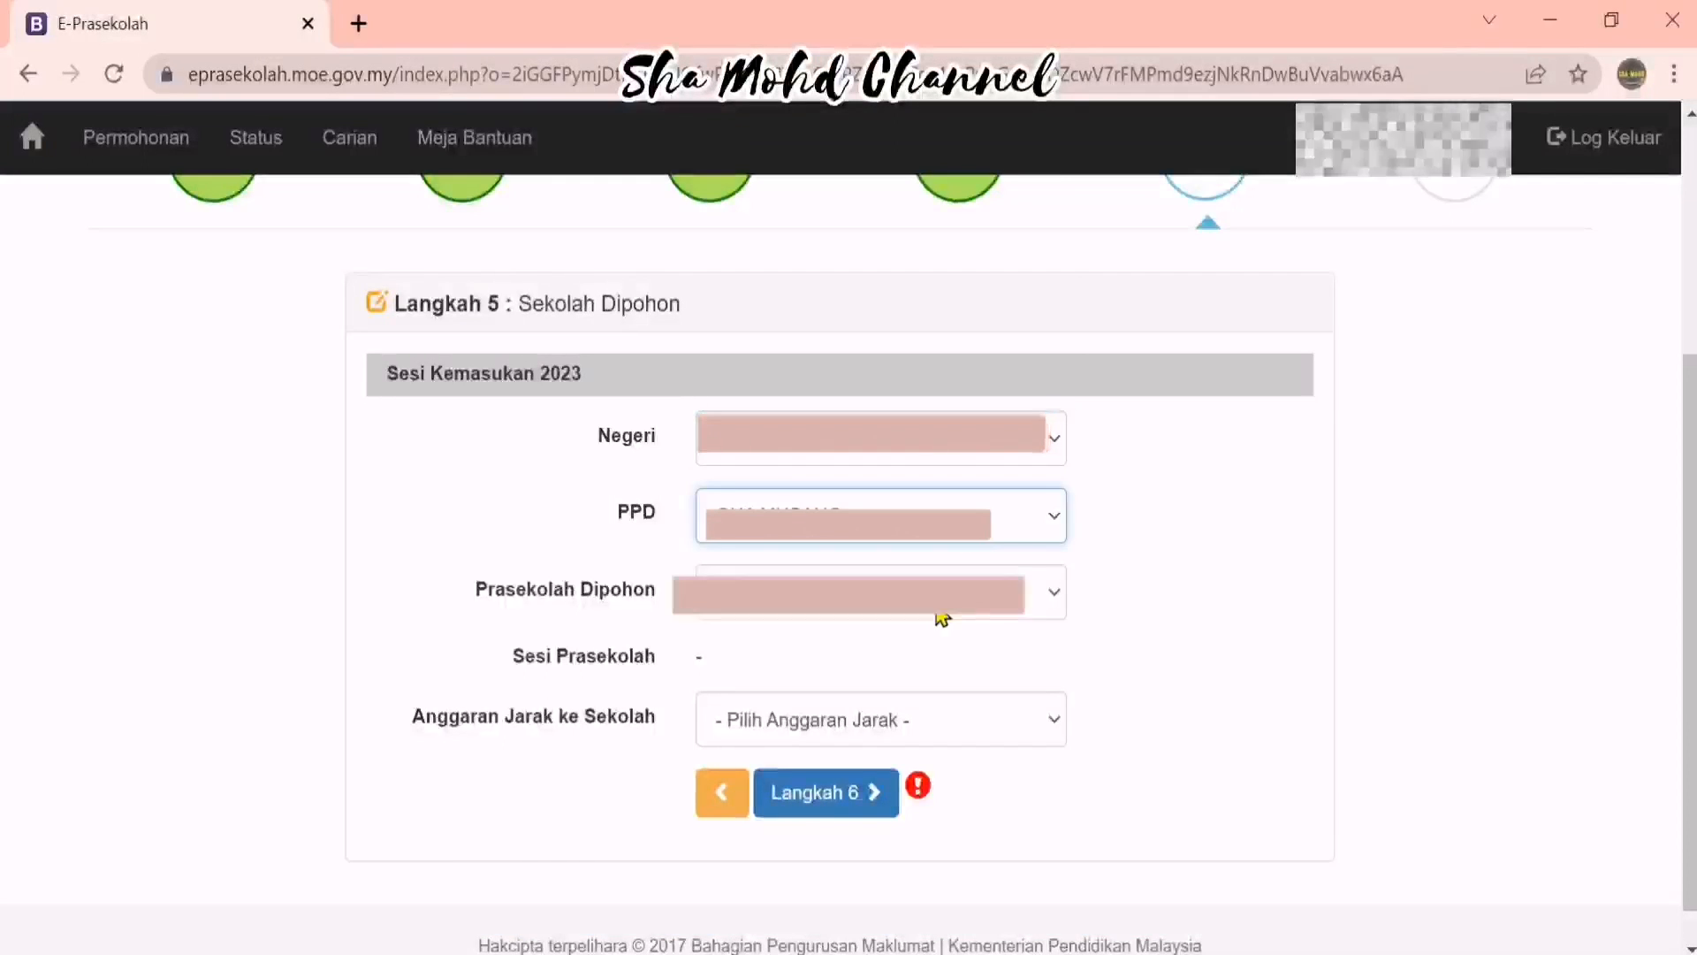
left_click(935, 610)
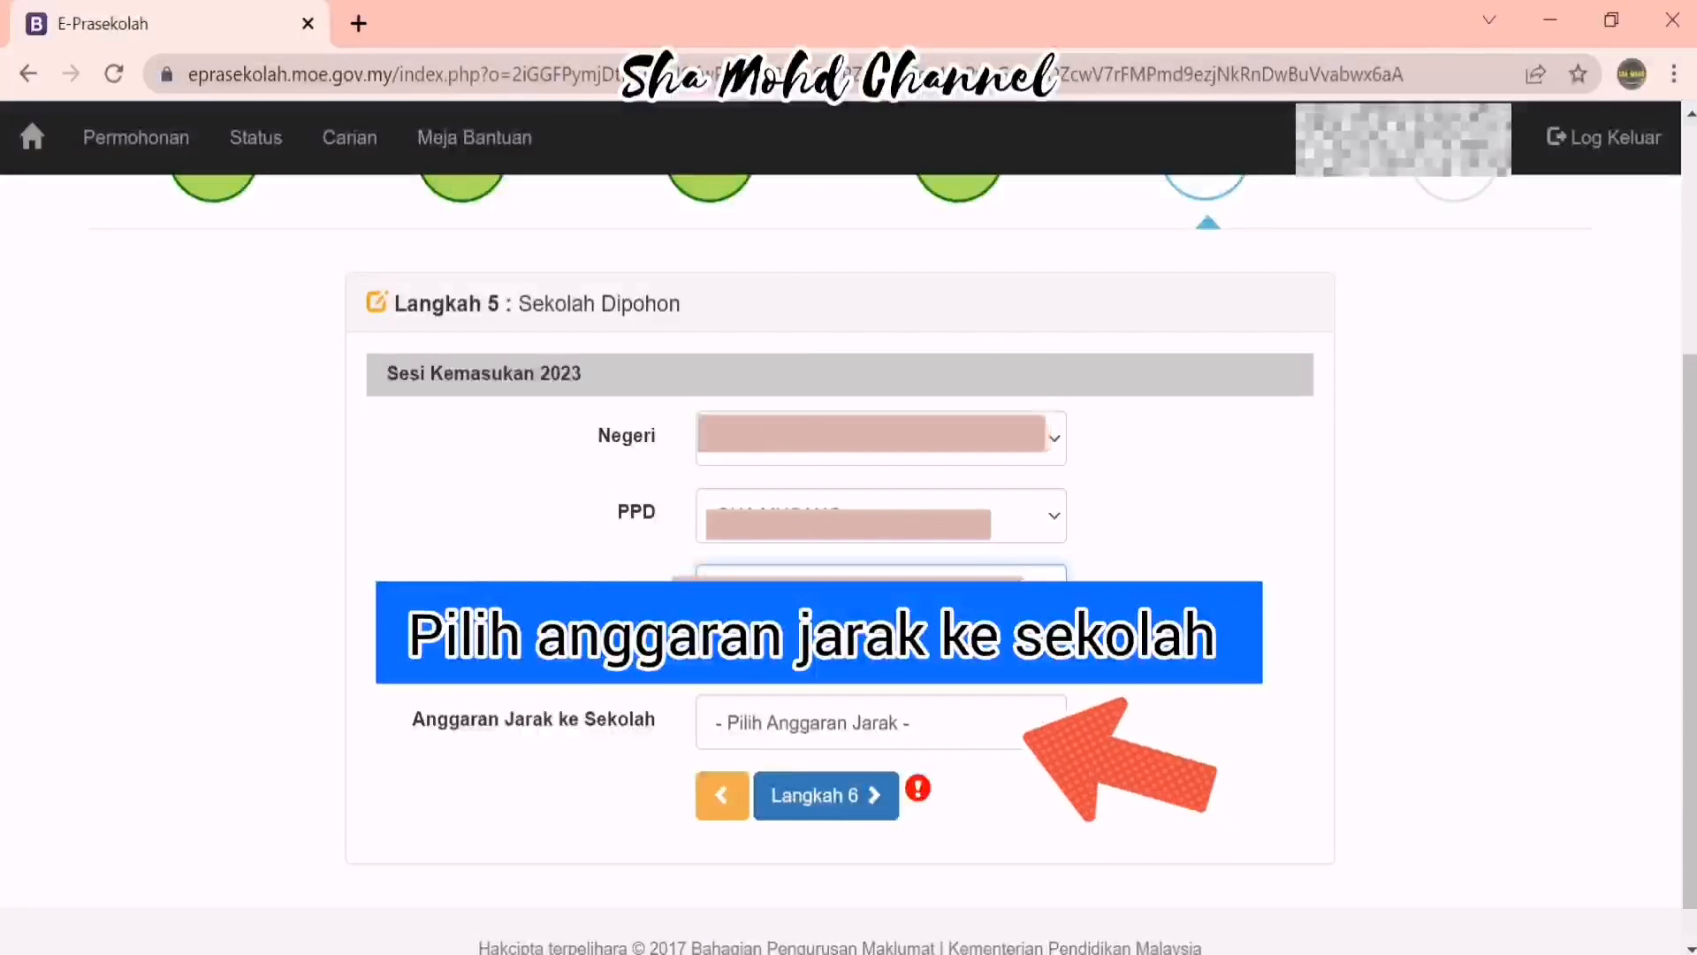
left_click(1056, 722)
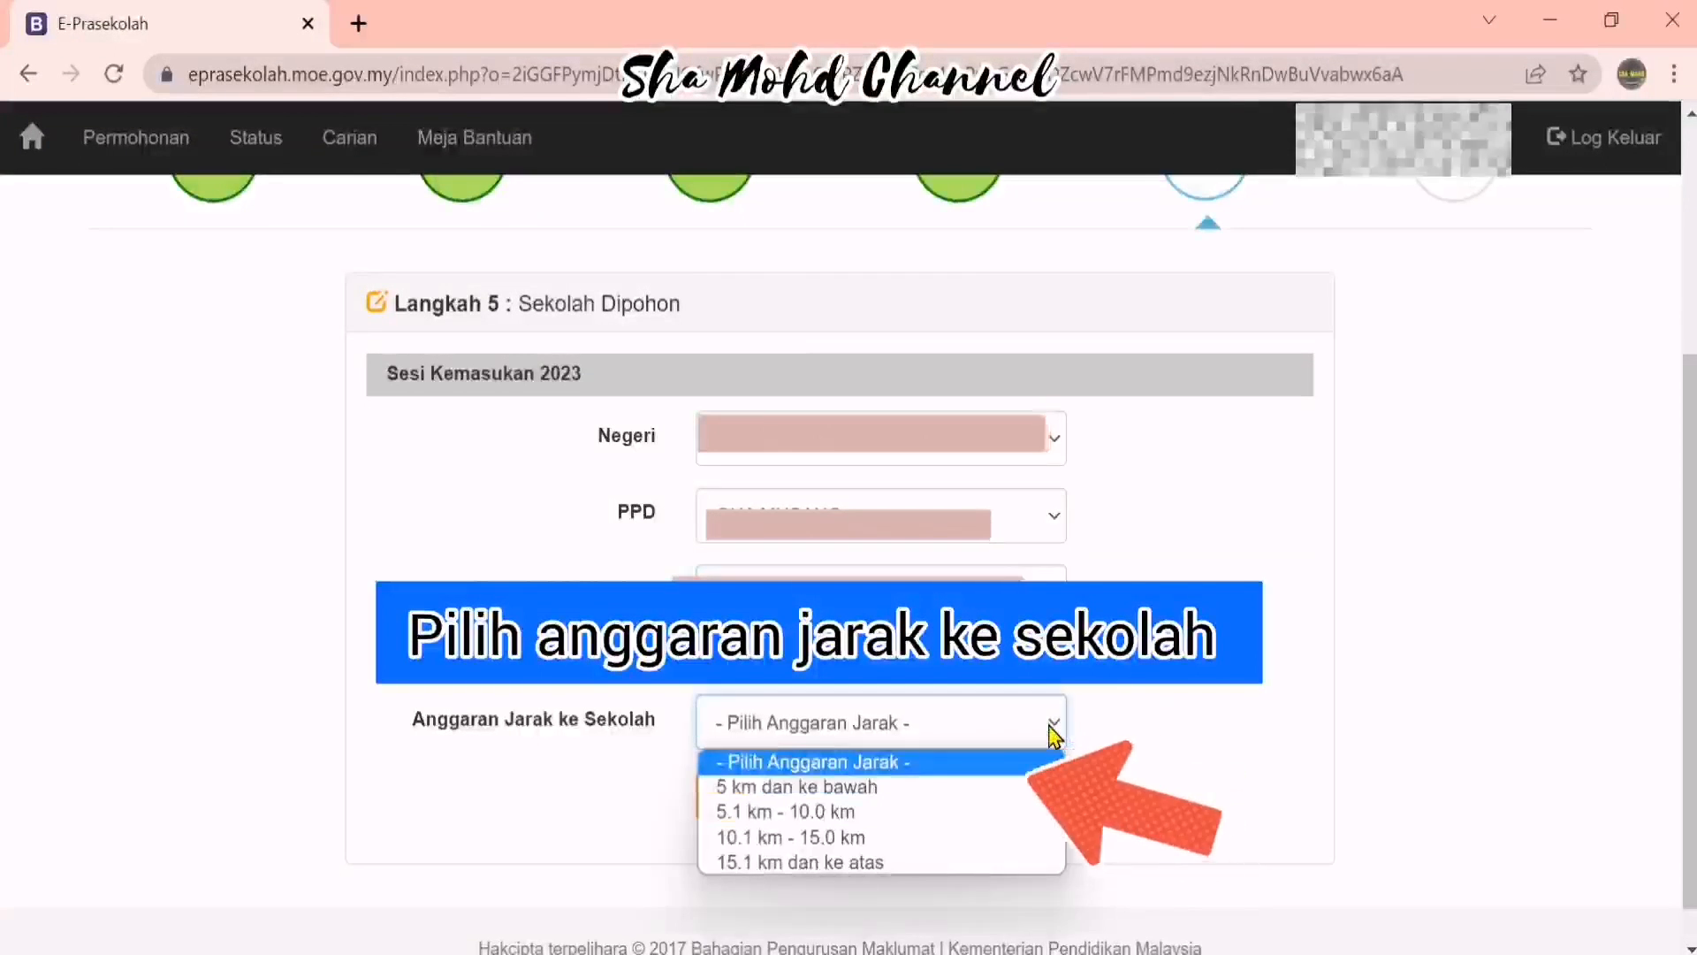
left_click(928, 787)
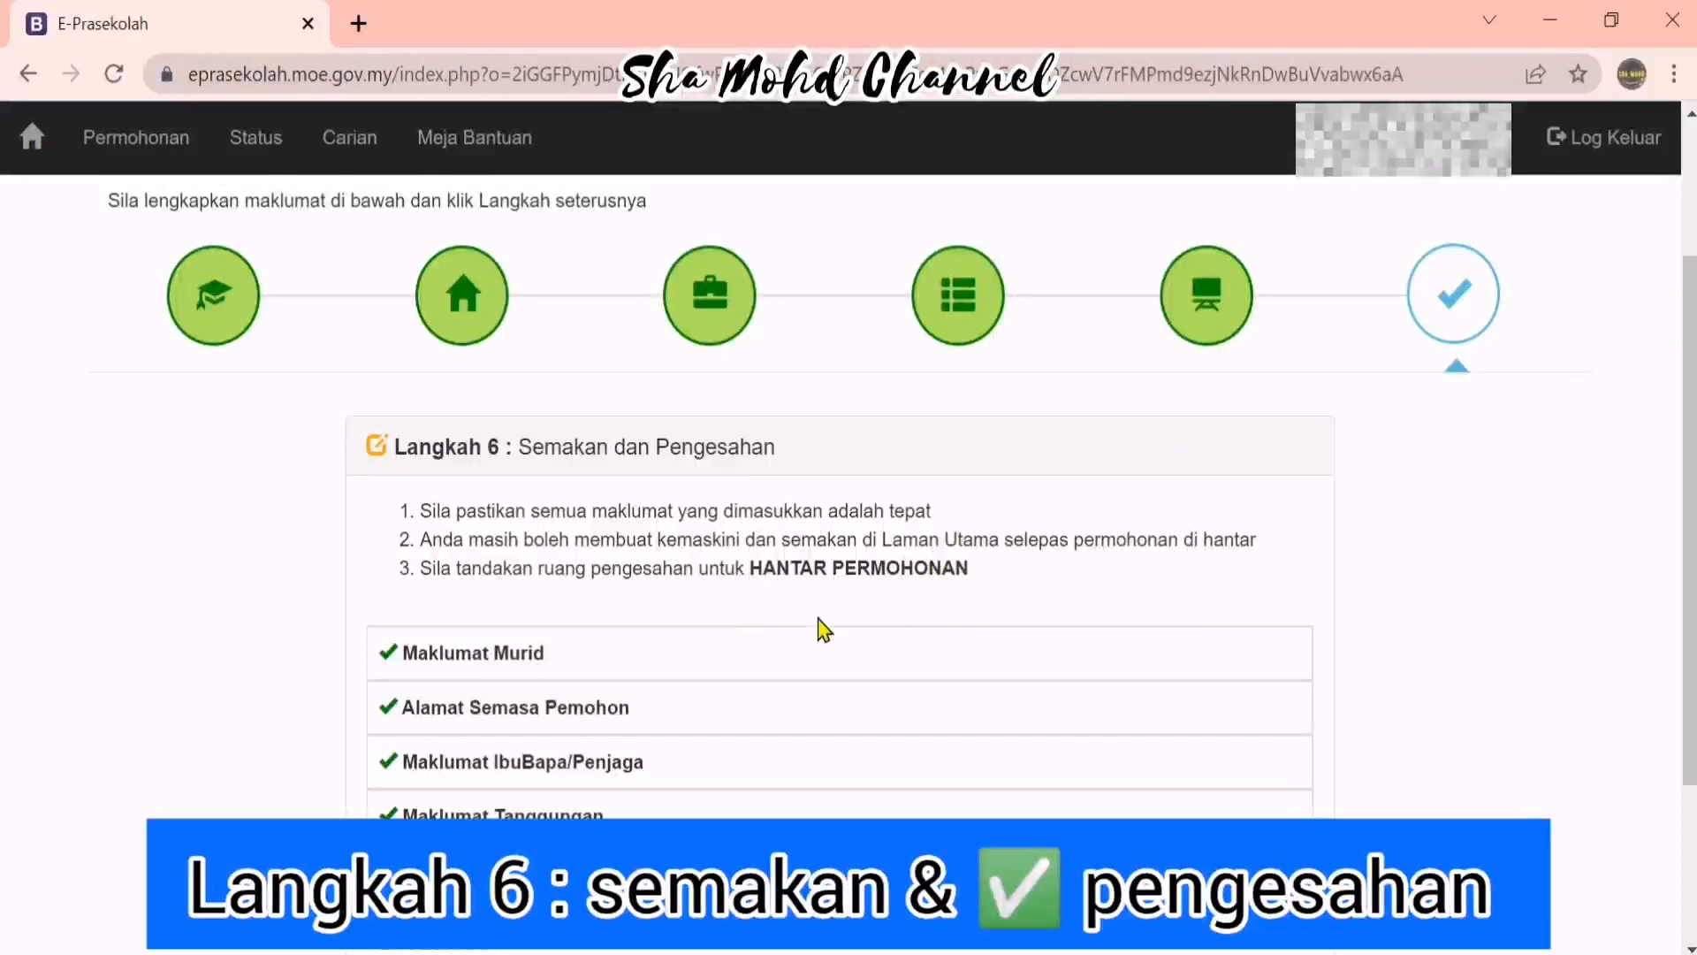
Tick the PENGESAHAN declaration and submit with Hantar Permohonan
scroll(893, 575, "down", 3)
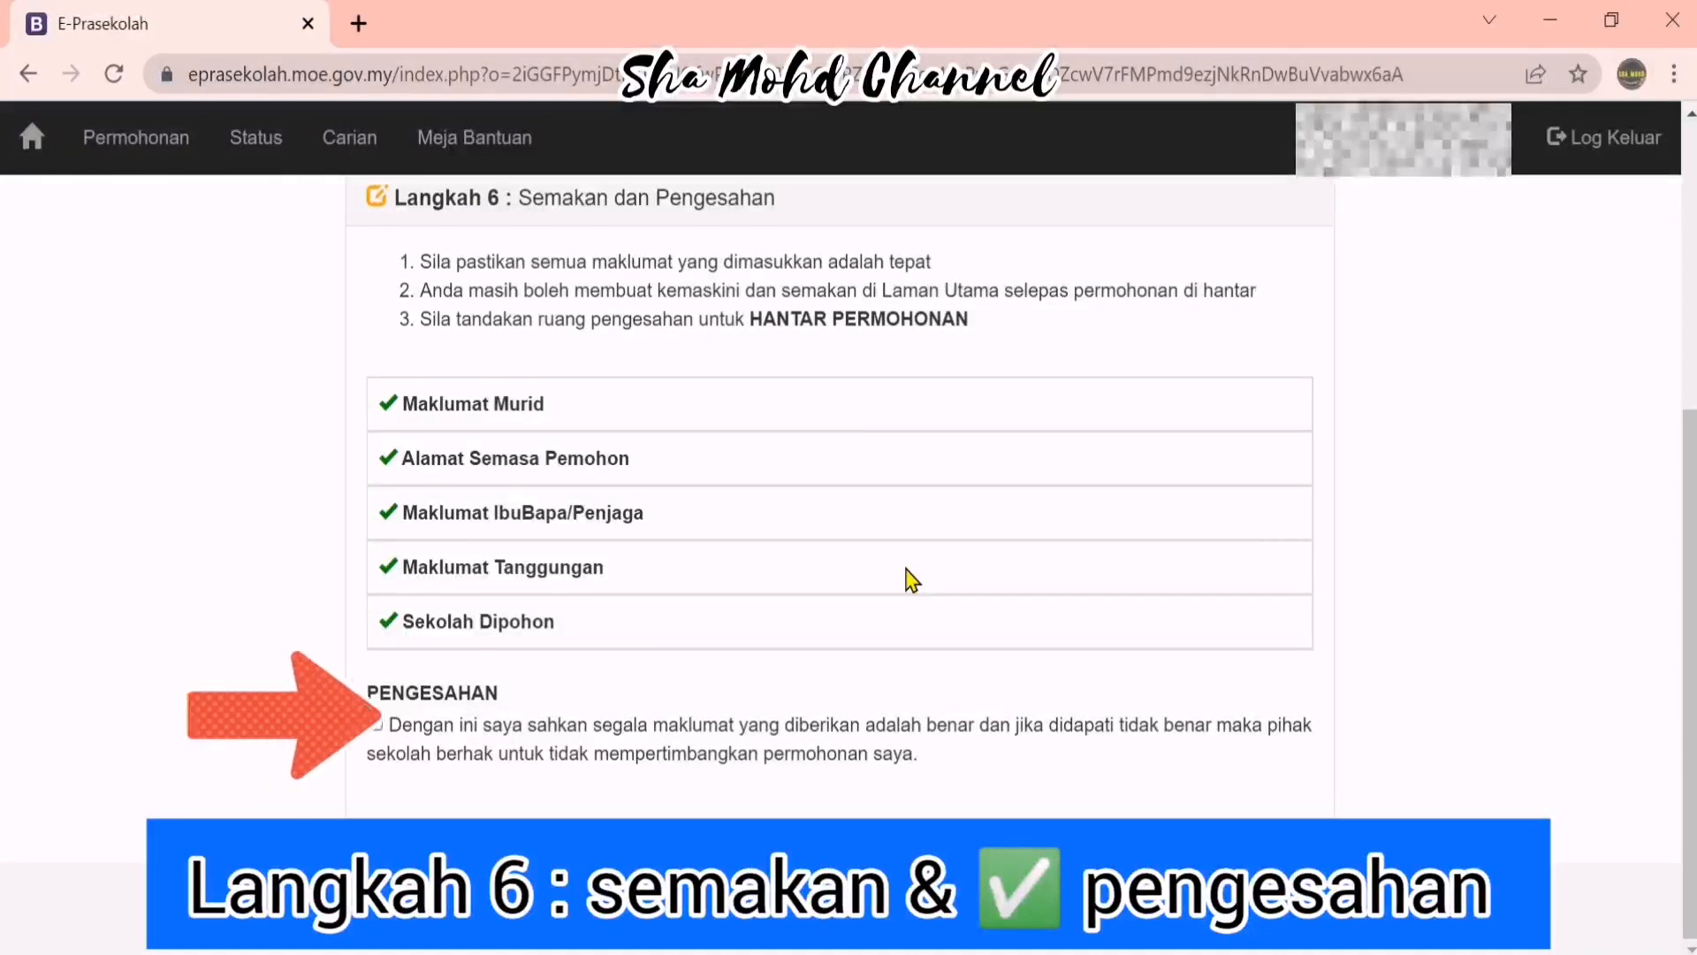
left_click(378, 727)
scroll(1212, 665, "down", 2)
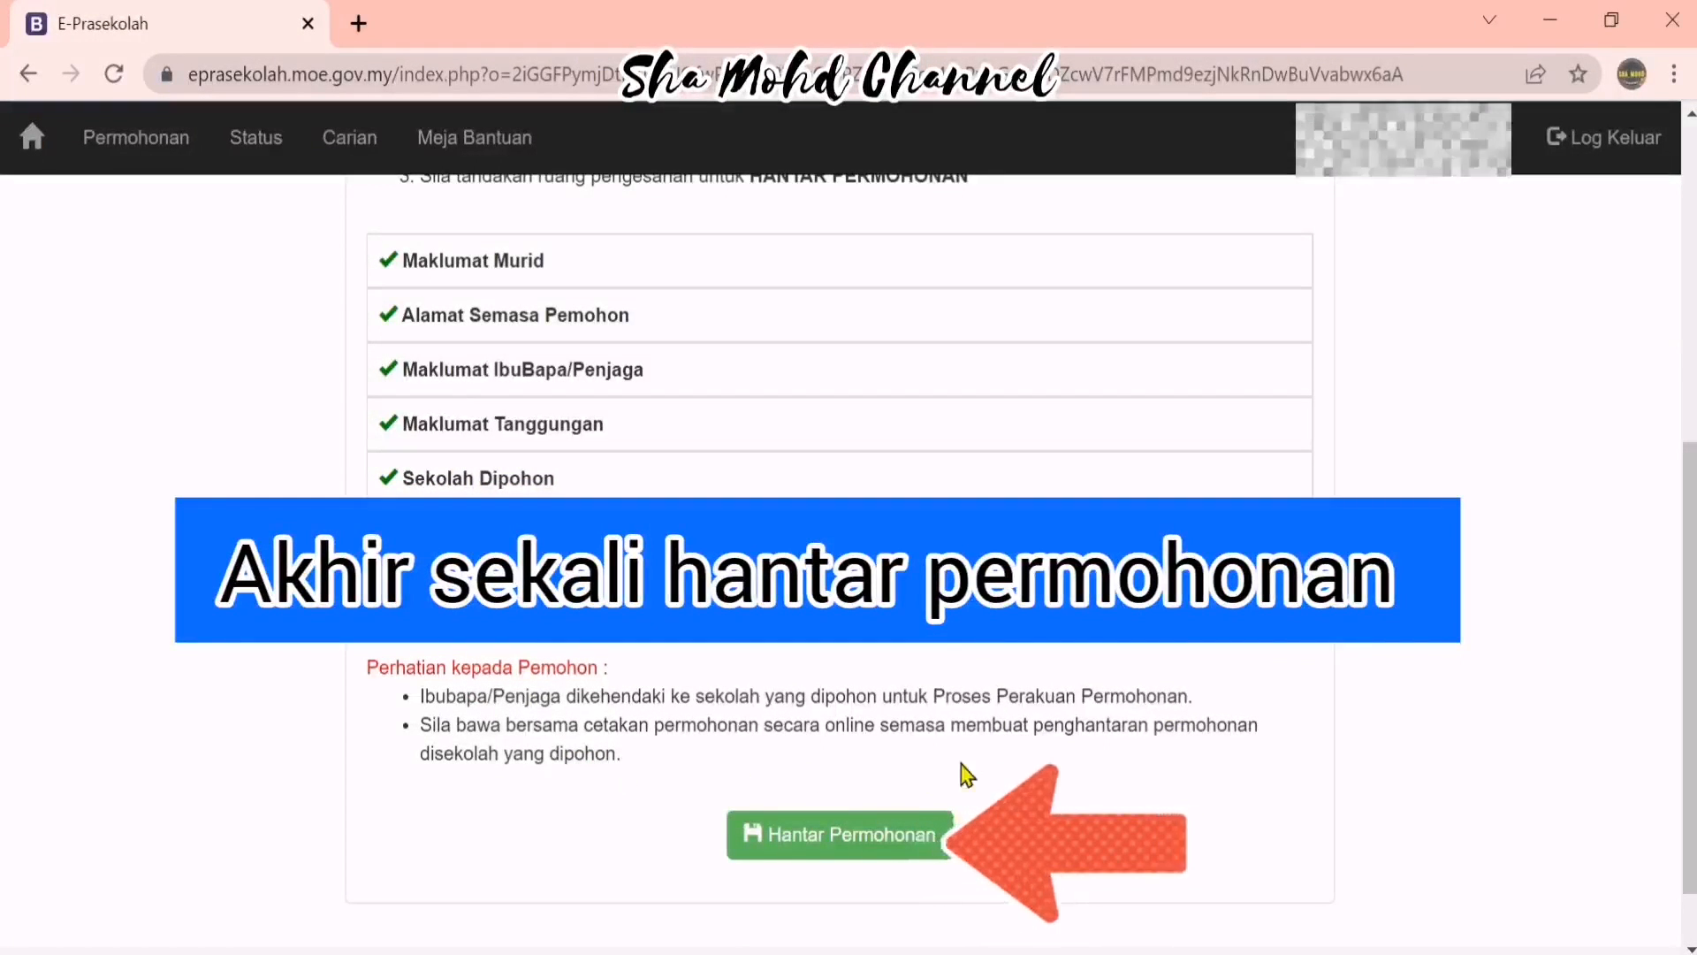
left_click(915, 855)
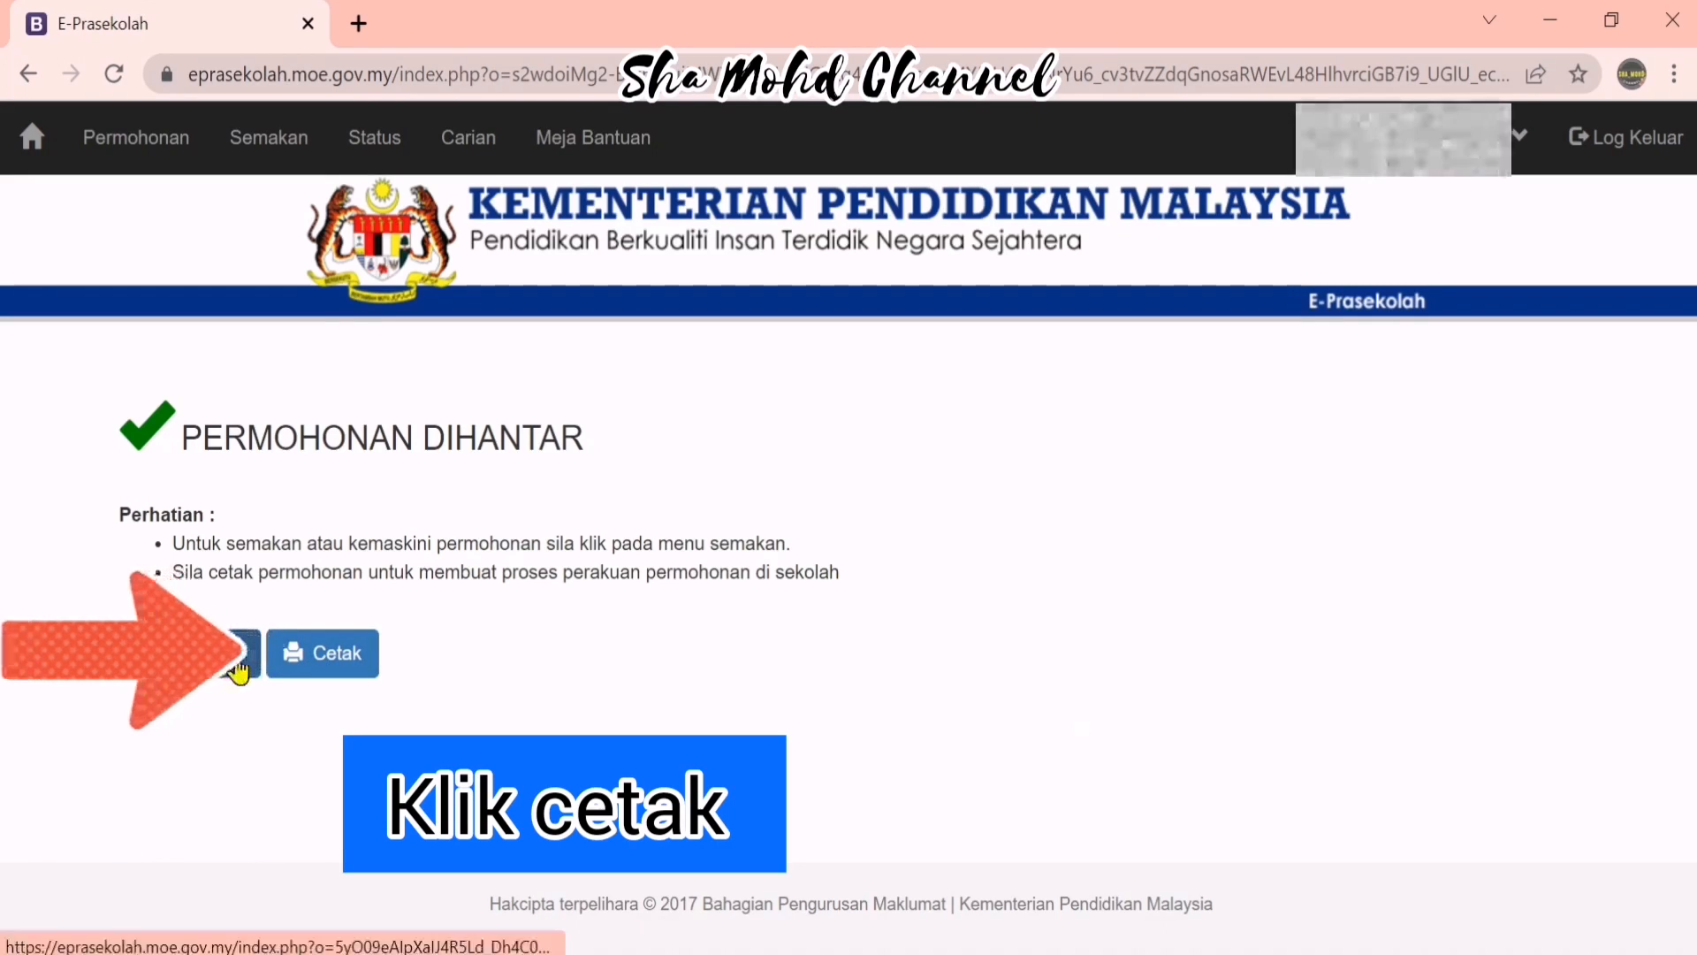
Use Cetak to open the 2023 application form PDF in a new tab
left_click(348, 672)
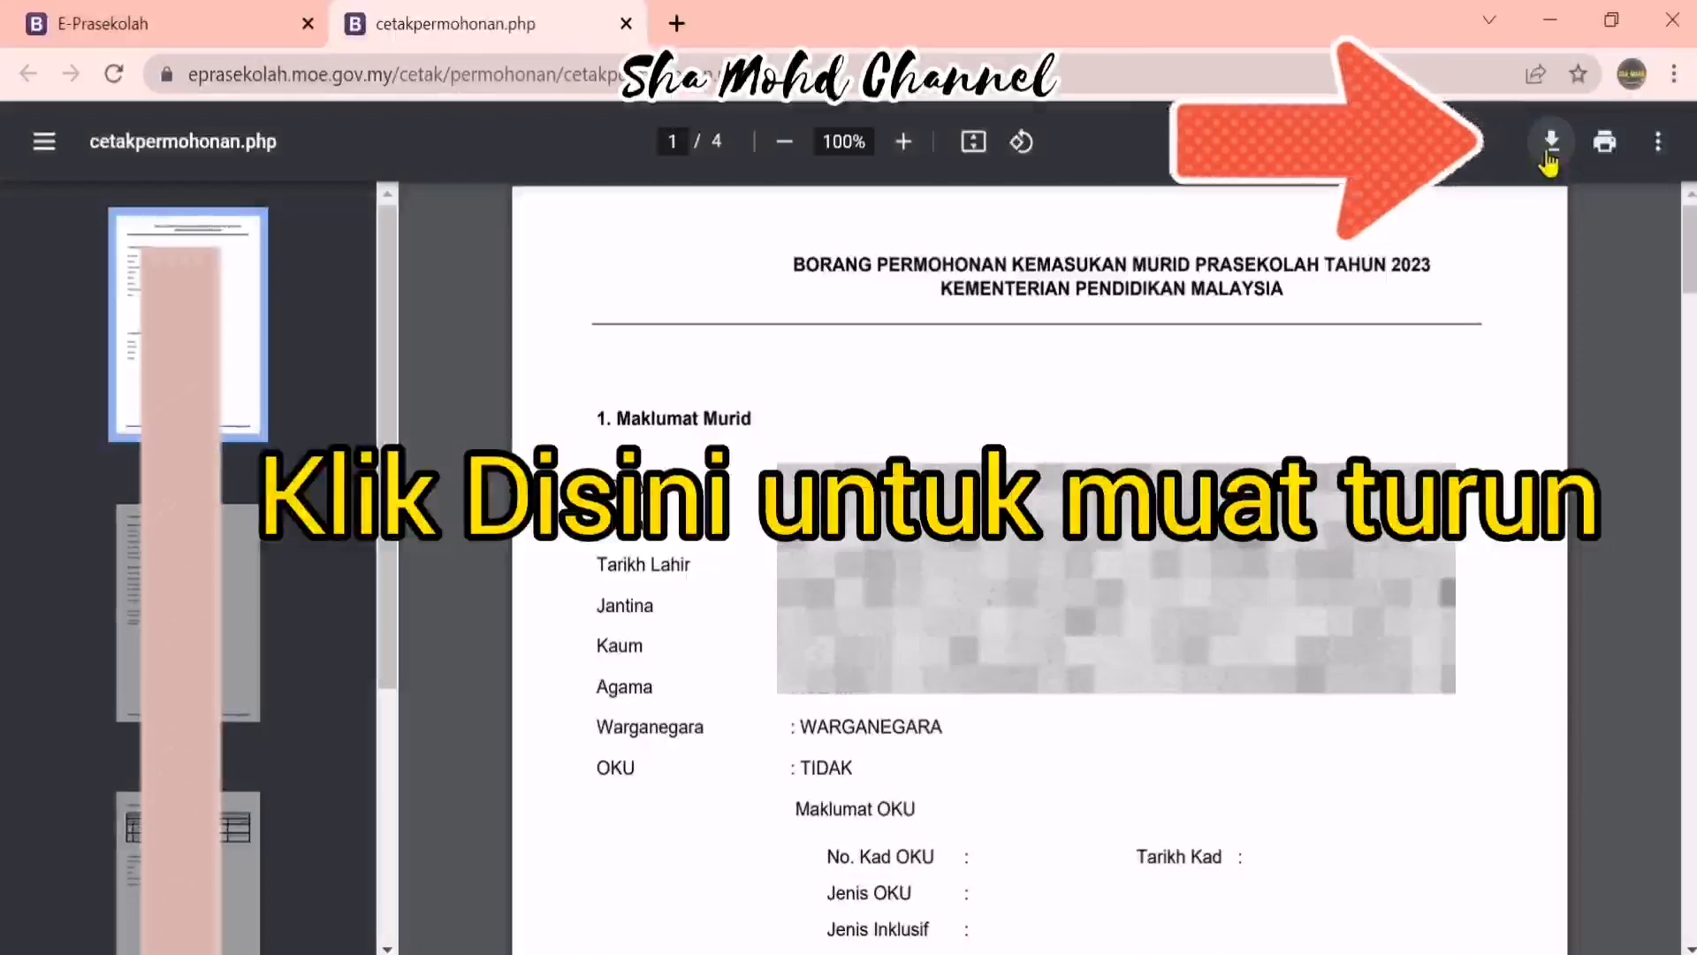
Download the application form PDF to Downloads, then bring up Chrome's print dialog for it
left_click(1546, 151)
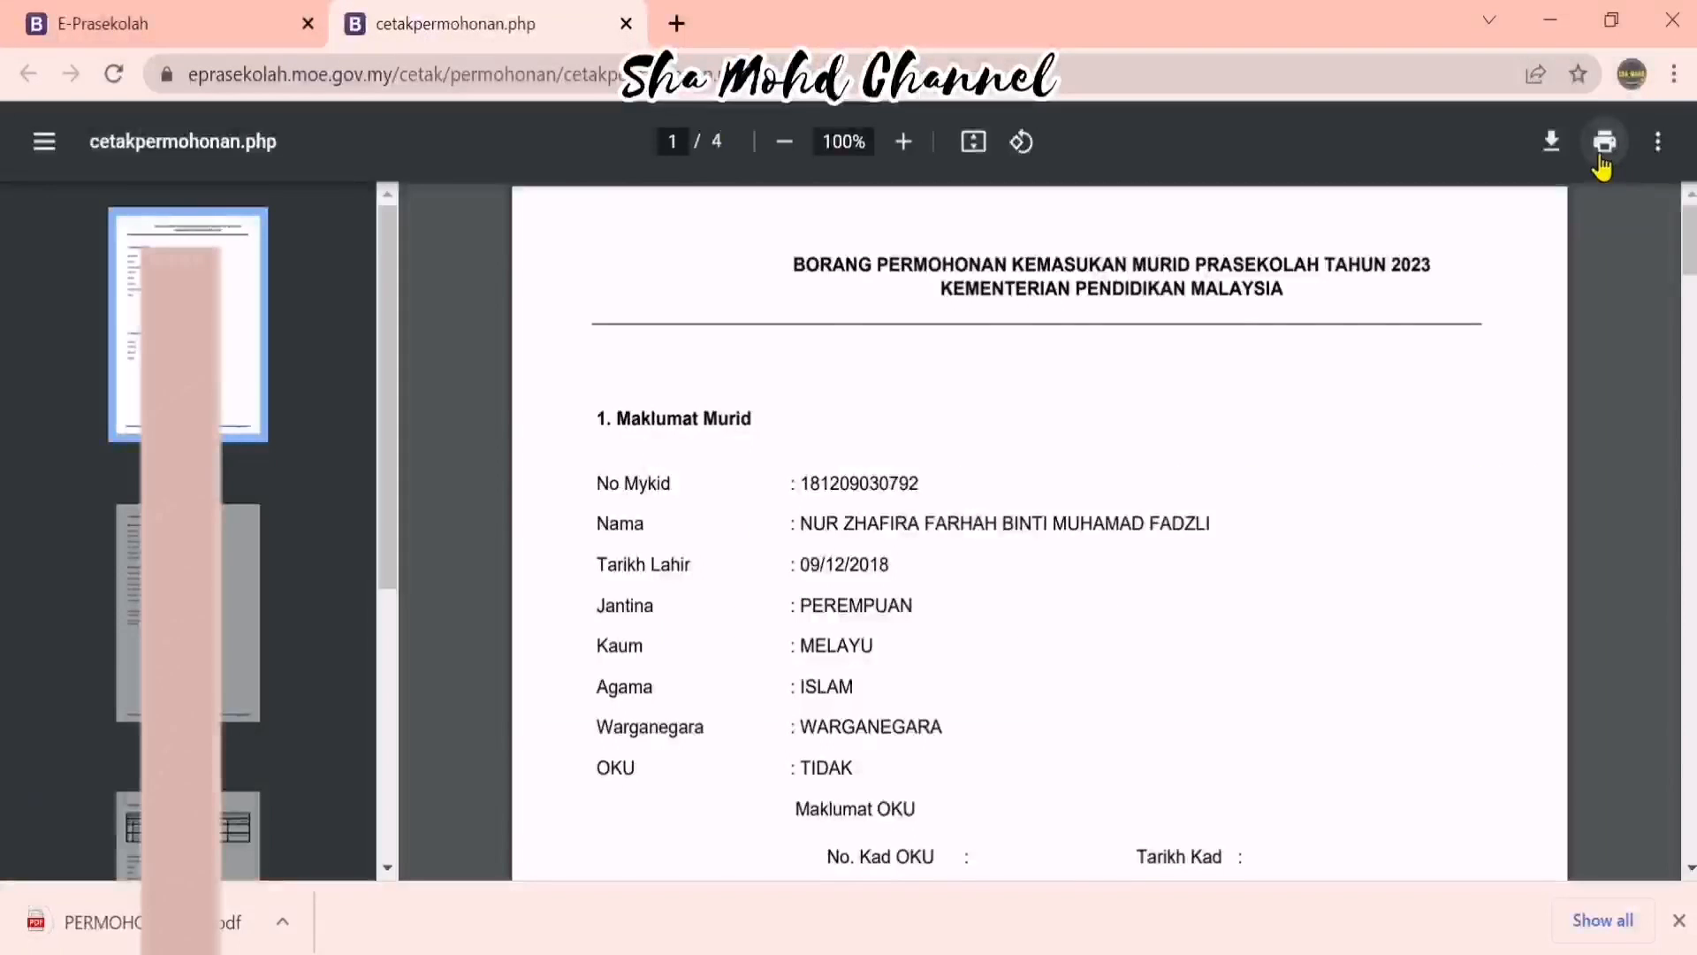
left_click(1605, 165)
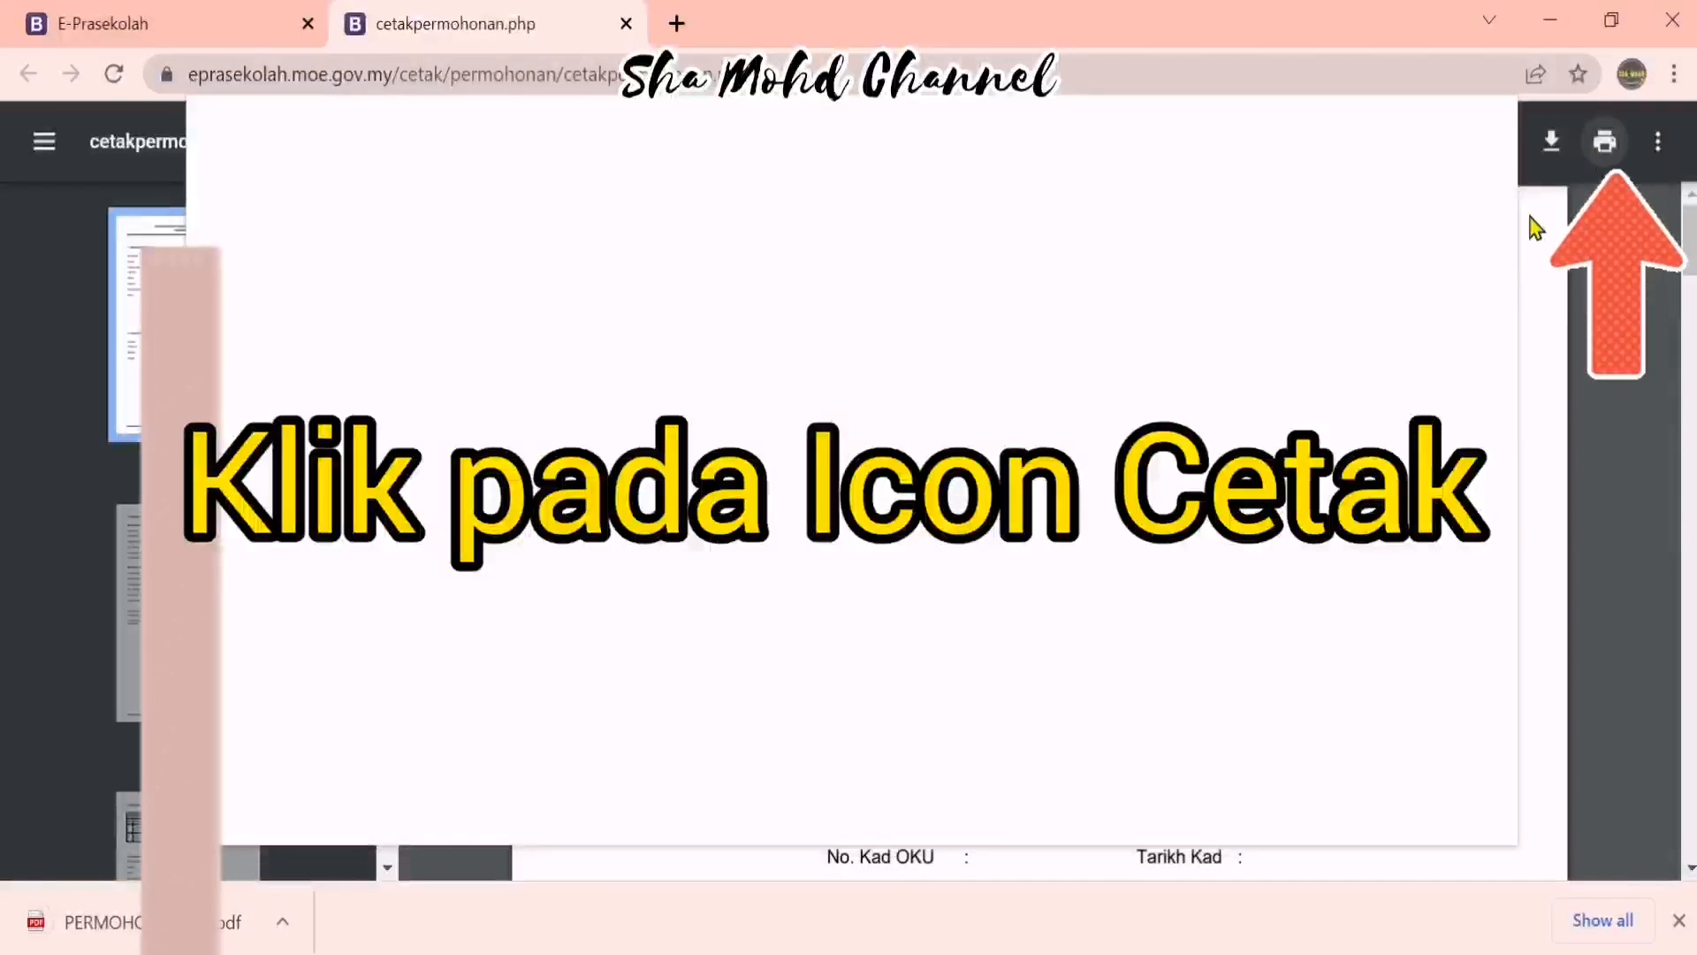